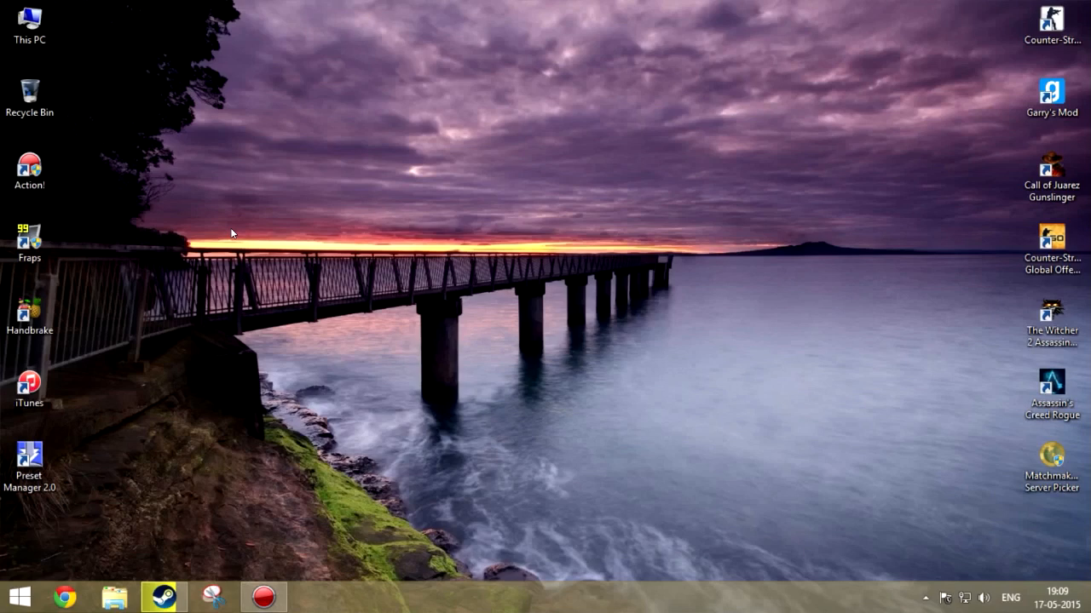
- Bring Steam to the front and maximise it so the profile page fills the screen
{"action": "left_click", "coordinate": [164, 596]}
{"action": "left_click_drag", "start_coordinate": [280, 46], "coordinate": [624, 39]}
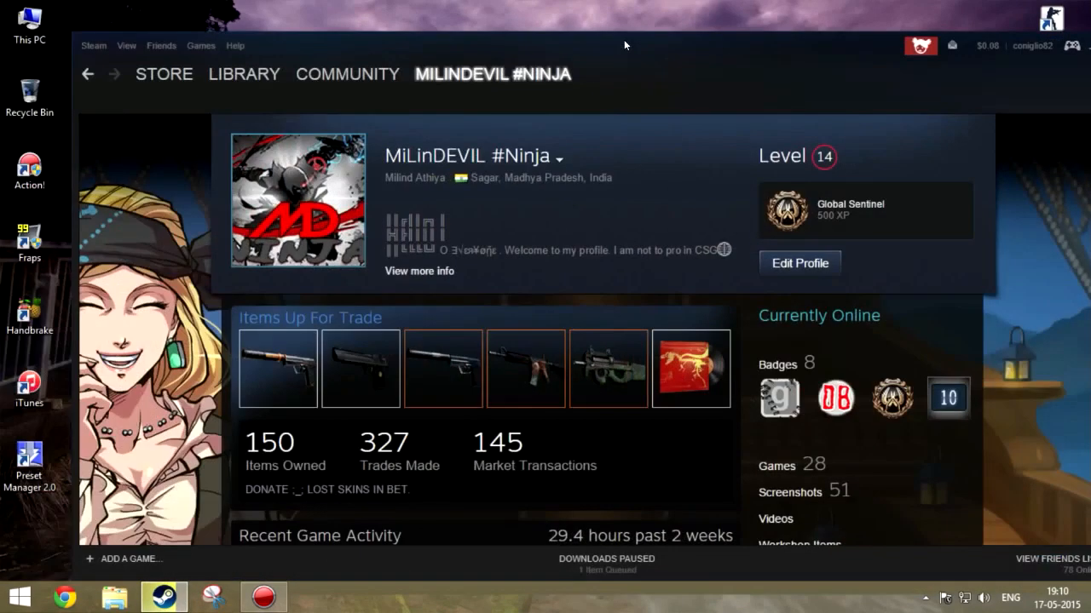
{"action": "left_click_drag", "start_coordinate": [999, 52], "coordinate": [822, 50]}
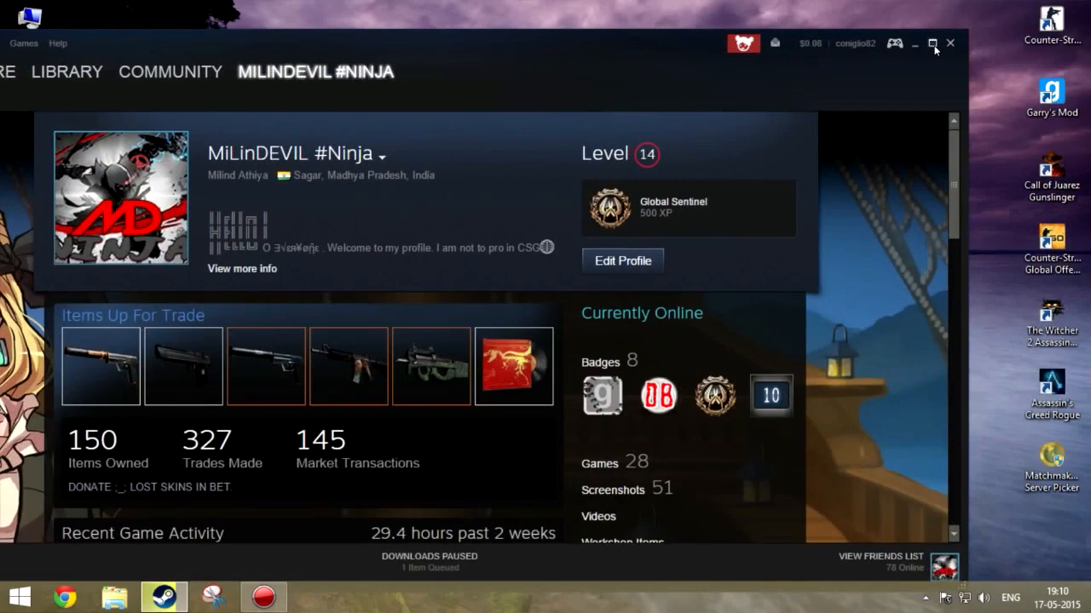
{"action": "left_click", "coordinate": [933, 43]}
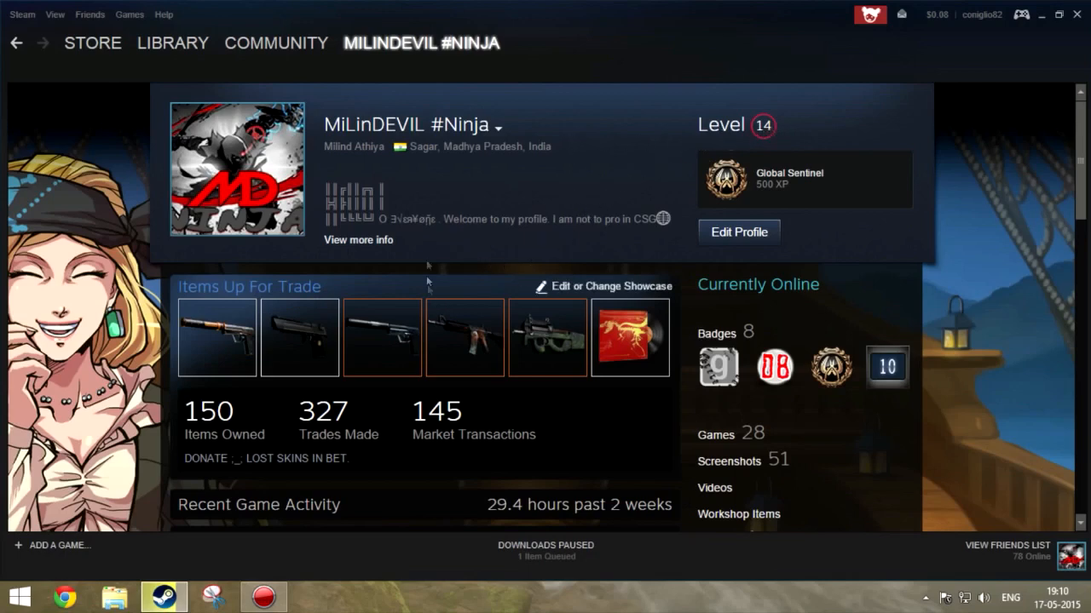
- Change the featured showcase to Artwork Showcase, save, and return to the profile
{"action": "mouse_move", "coordinate": [559, 288]}
{"action": "left_click", "coordinate": [562, 288]}
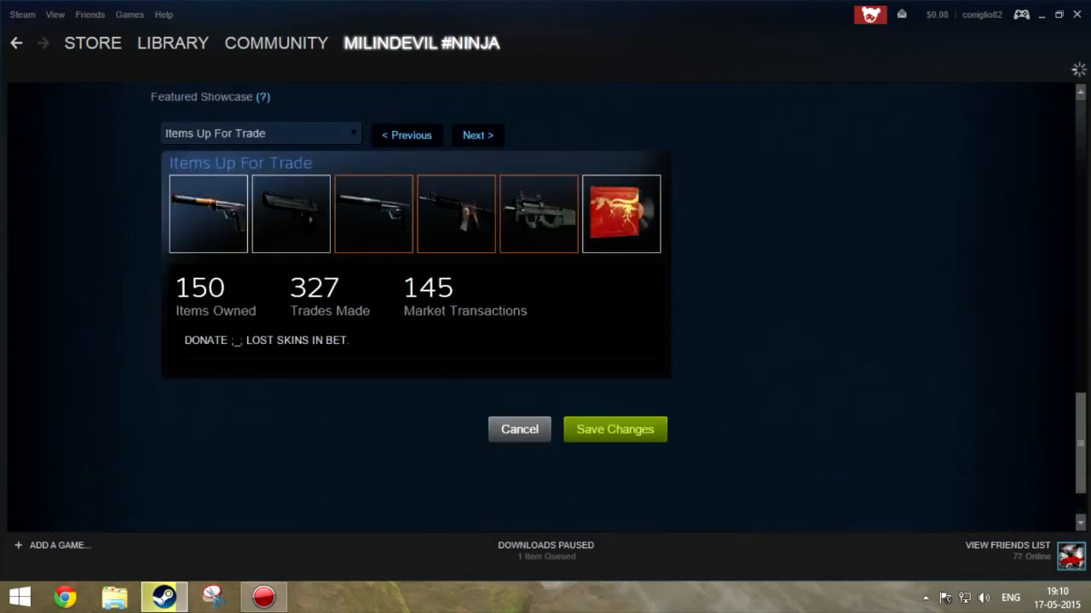
{"action": "scroll", "coordinate": [334, 303], "scroll_direction": "up", "scroll_amount": 2}
{"action": "left_click", "coordinate": [334, 297]}
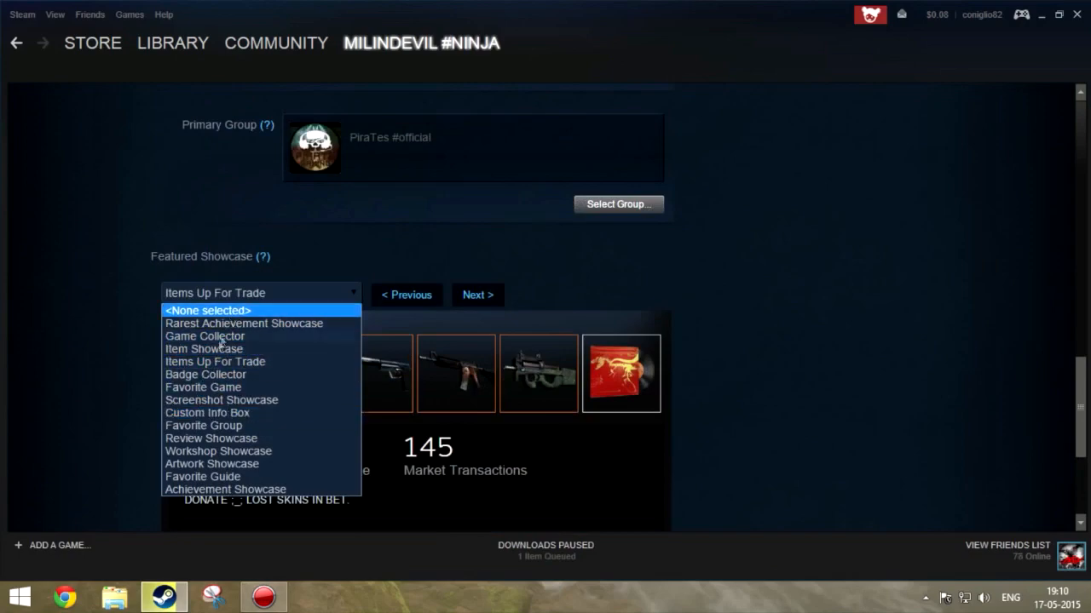
{"action": "left_click", "coordinate": [212, 465]}
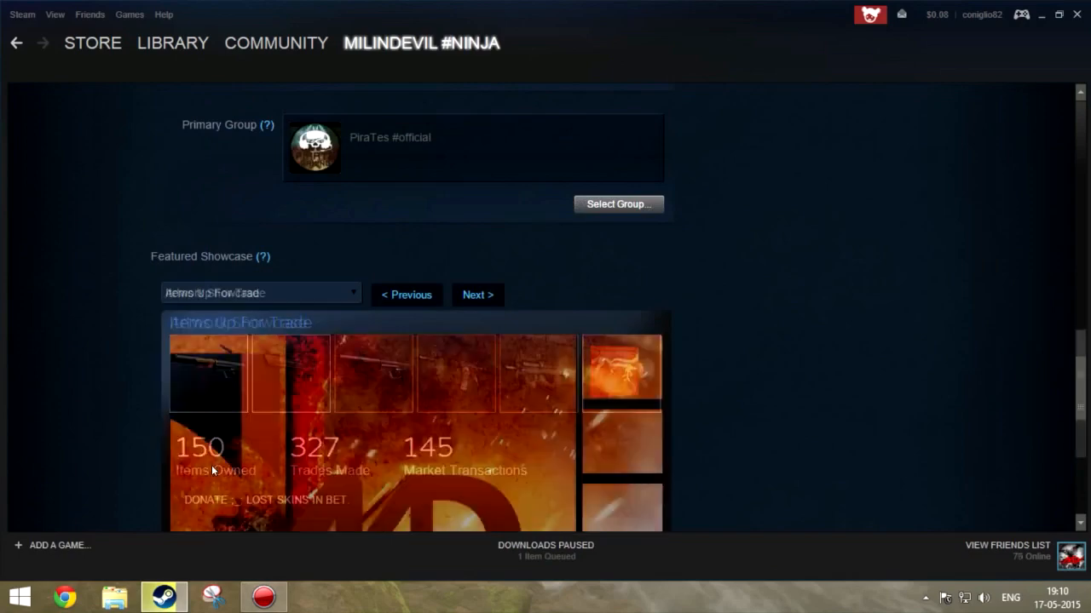
{"action": "scroll", "coordinate": [537, 276], "scroll_direction": "down", "scroll_amount": 5}
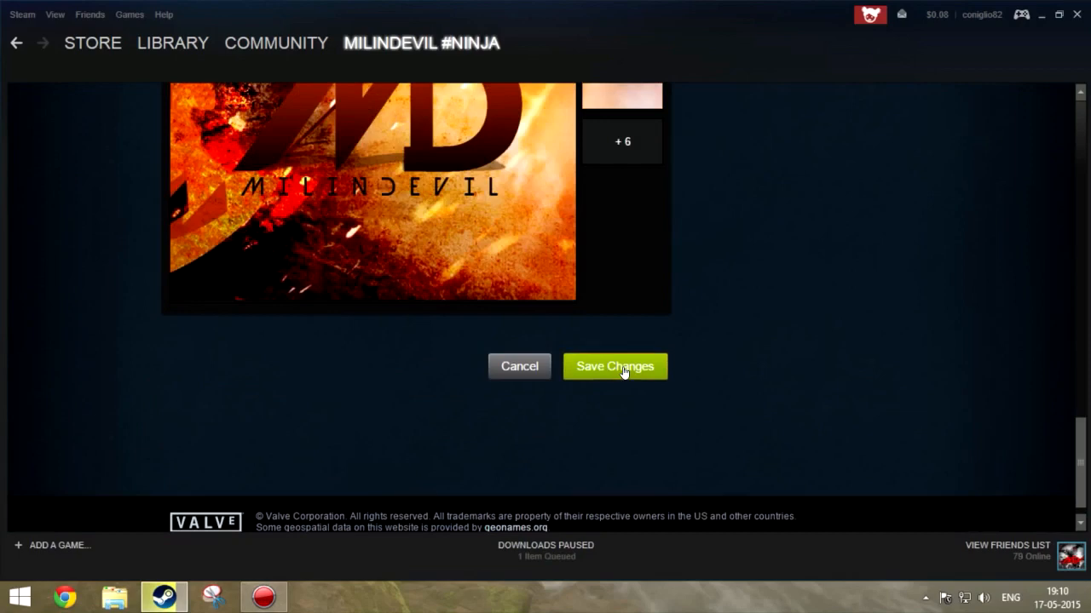
{"action": "left_click", "coordinate": [624, 370]}
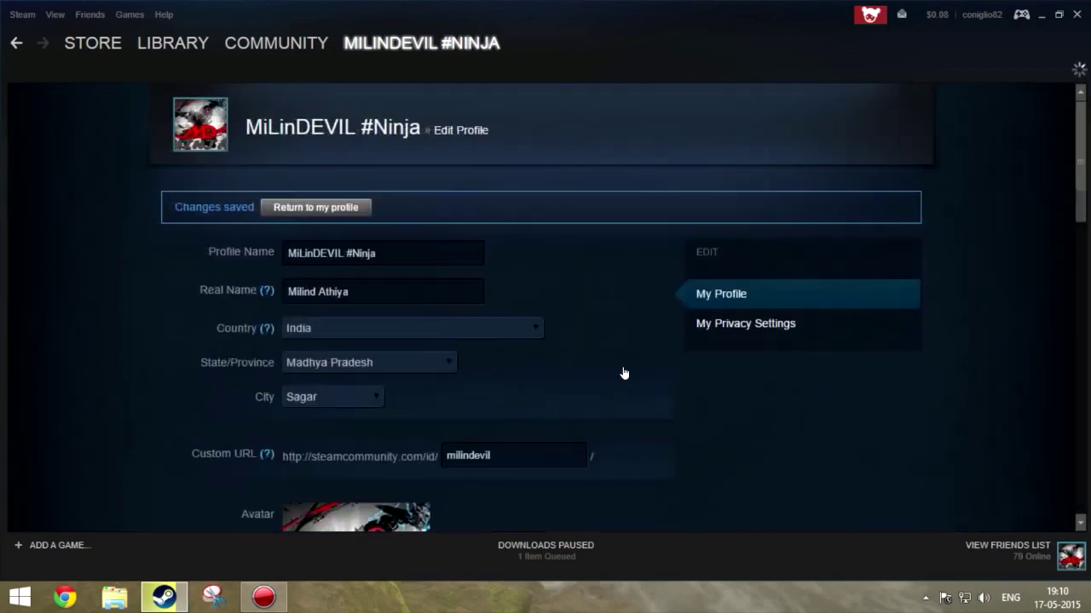
{"action": "left_click", "coordinate": [271, 130]}
{"action": "scroll", "coordinate": [632, 211], "scroll_direction": "down", "scroll_amount": 3}
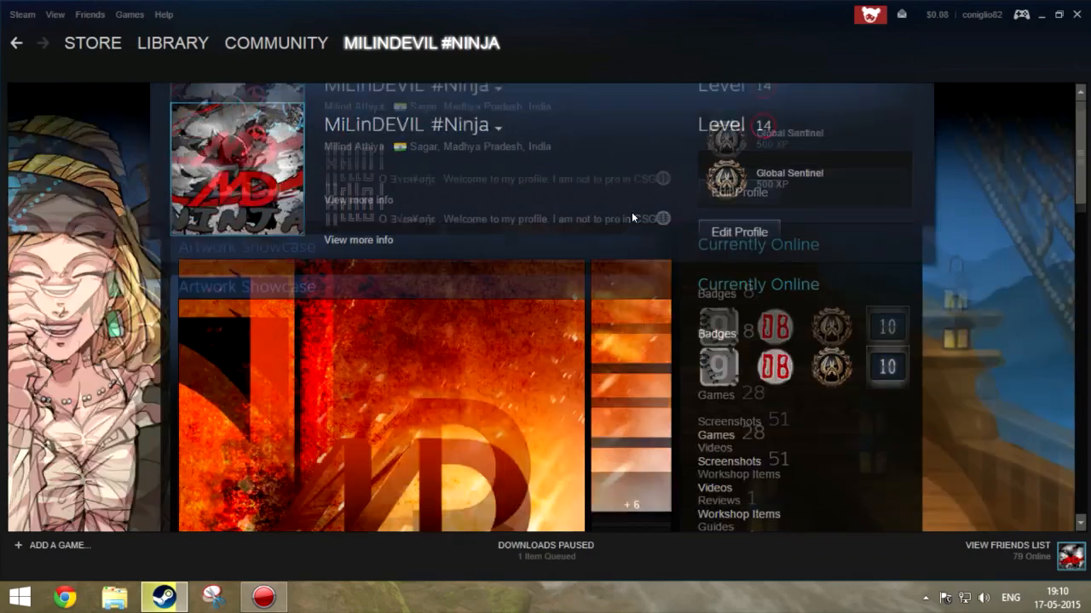
{"action": "scroll", "coordinate": [631, 211], "scroll_direction": "down", "scroll_amount": 5}
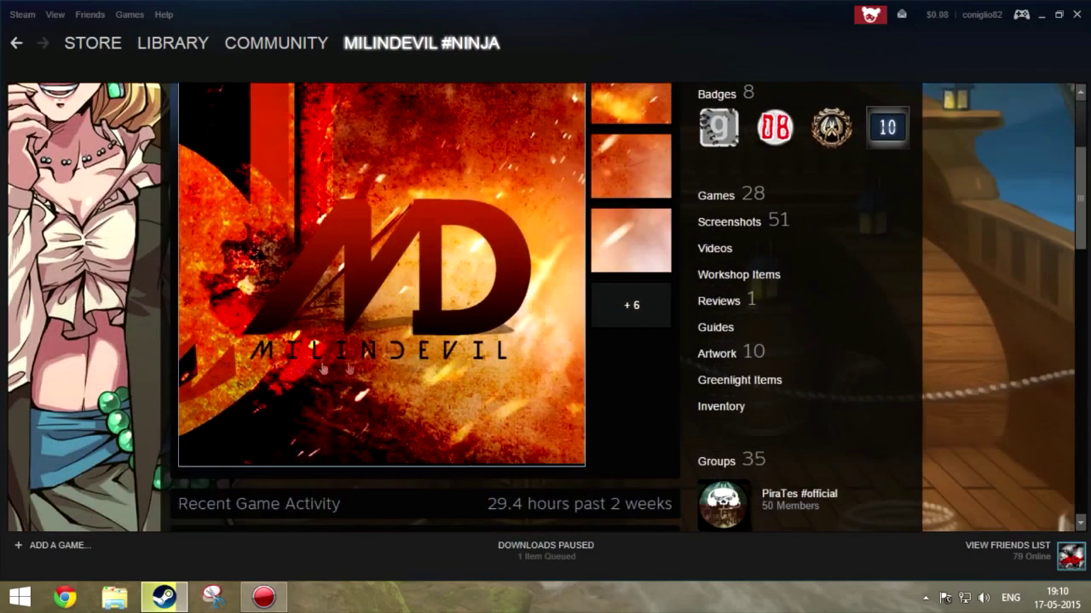
- Go to the inventory and list All Steam Items under the Steam category
{"action": "left_click", "coordinate": [724, 413]}
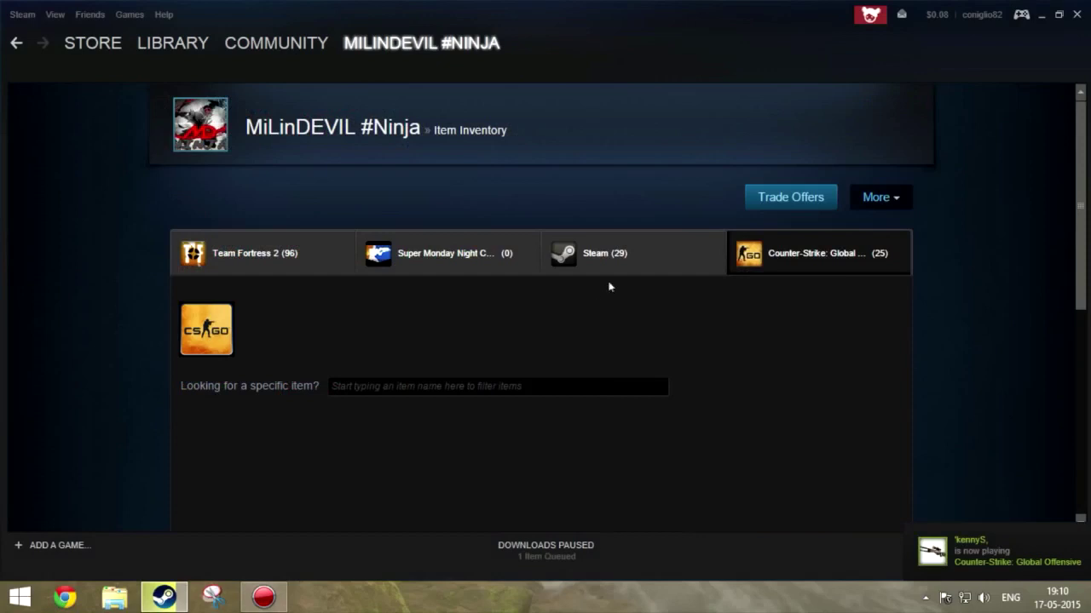
{"action": "left_click", "coordinate": [609, 256]}
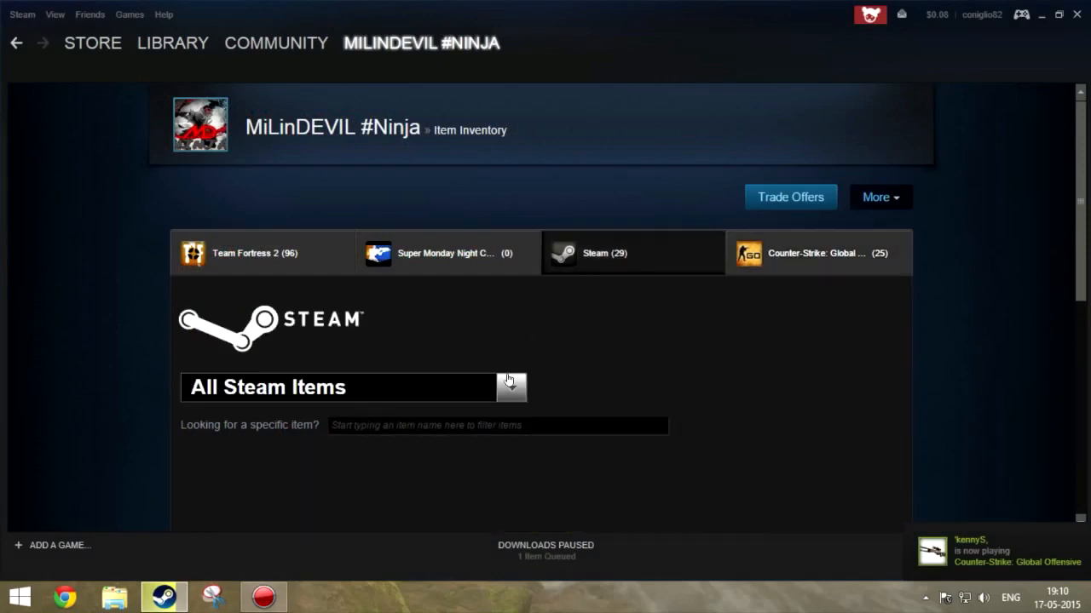
{"action": "scroll", "coordinate": [510, 380], "scroll_direction": "down", "scroll_amount": 3}
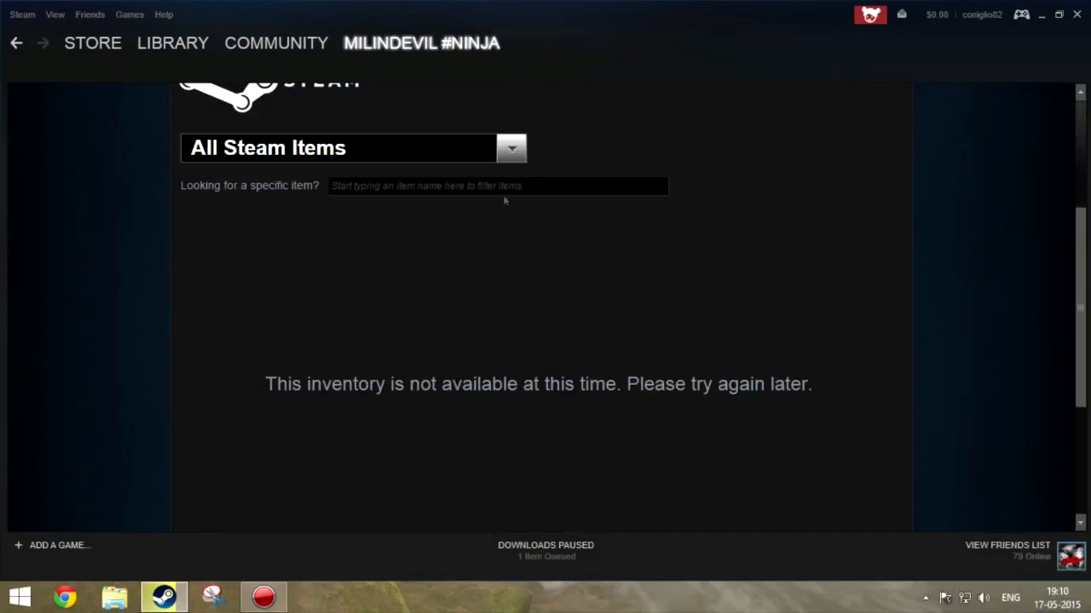
{"action": "left_click", "coordinate": [511, 148]}
{"action": "left_click", "coordinate": [446, 177]}
{"action": "scroll", "coordinate": [225, 331], "scroll_direction": "down", "scroll_amount": 2}
{"action": "scroll", "coordinate": [225, 331], "scroll_direction": "down", "scroll_amount": 1}
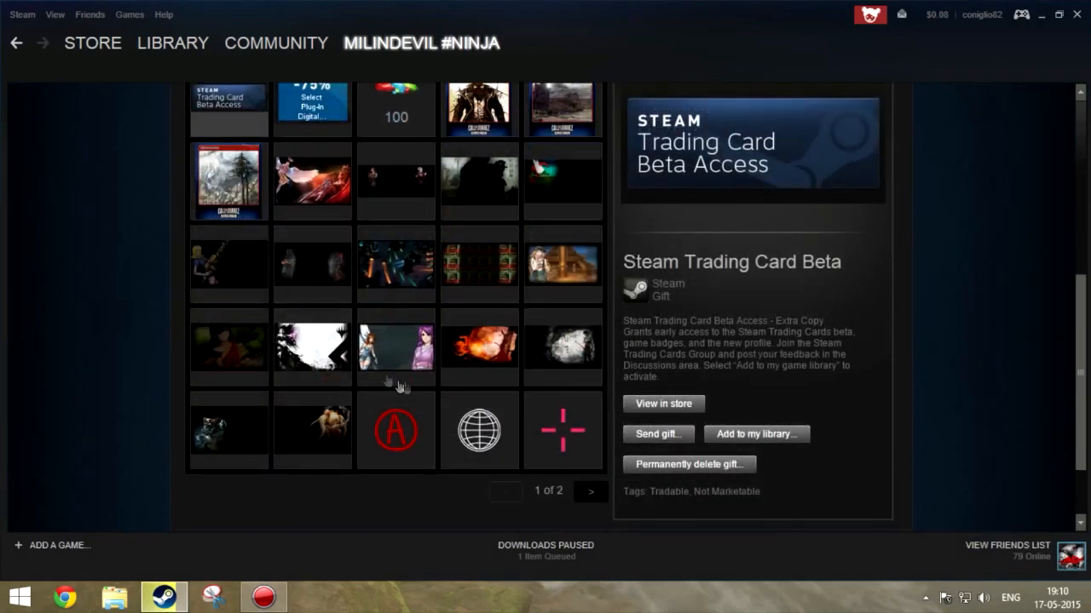
- Browse the Heileen pirate and Crossroads backgrounds, settling on the Heileen pirate details
{"action": "left_click", "coordinate": [562, 265]}
{"action": "scroll", "coordinate": [535, 282], "scroll_direction": "up", "scroll_amount": 3}
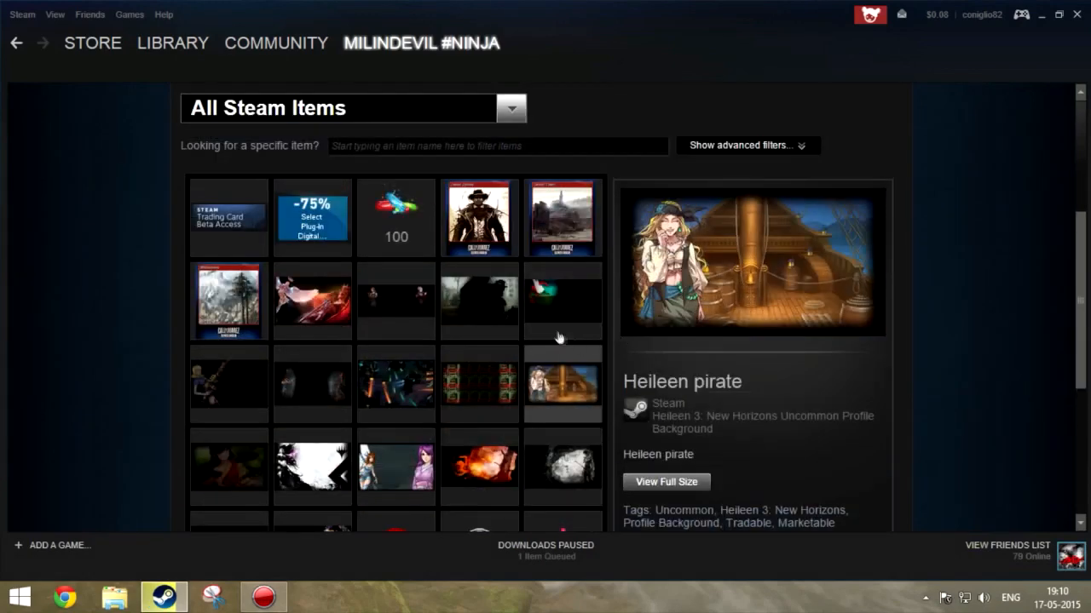
{"action": "scroll", "coordinate": [477, 460], "scroll_direction": "down", "scroll_amount": 1}
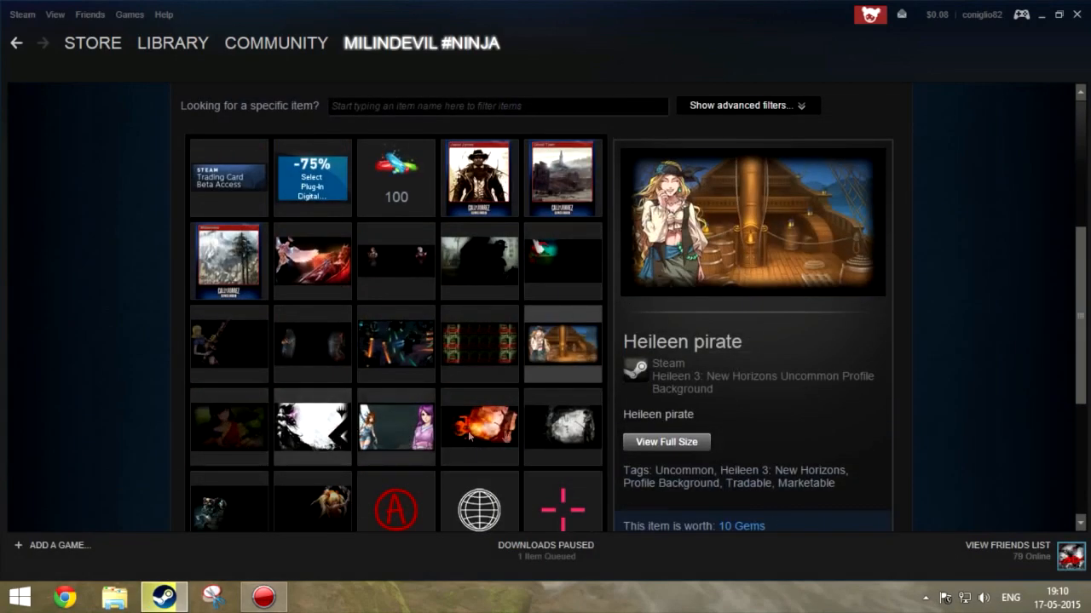
{"action": "left_click", "coordinate": [467, 434]}
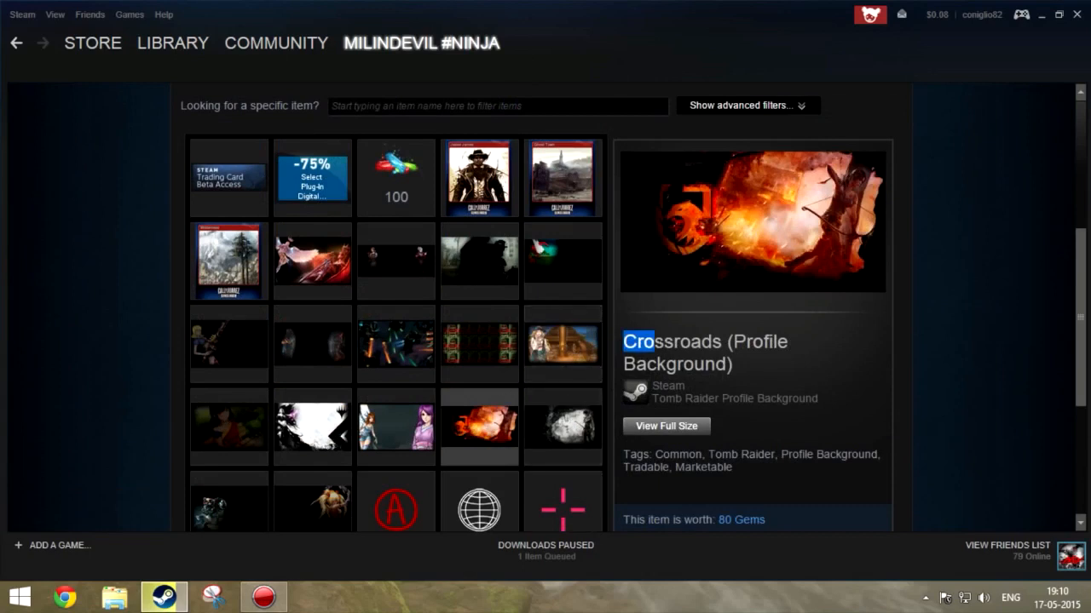
{"action": "left_click", "coordinate": [562, 344]}
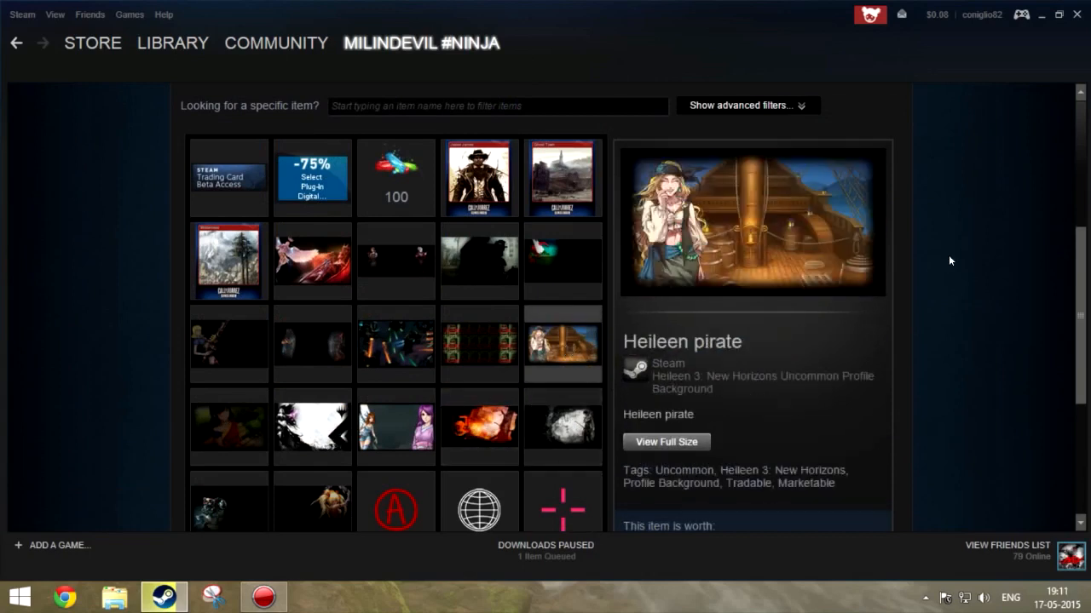
{"action": "left_click_drag", "start_coordinate": [620, 345], "coordinate": [791, 340]}
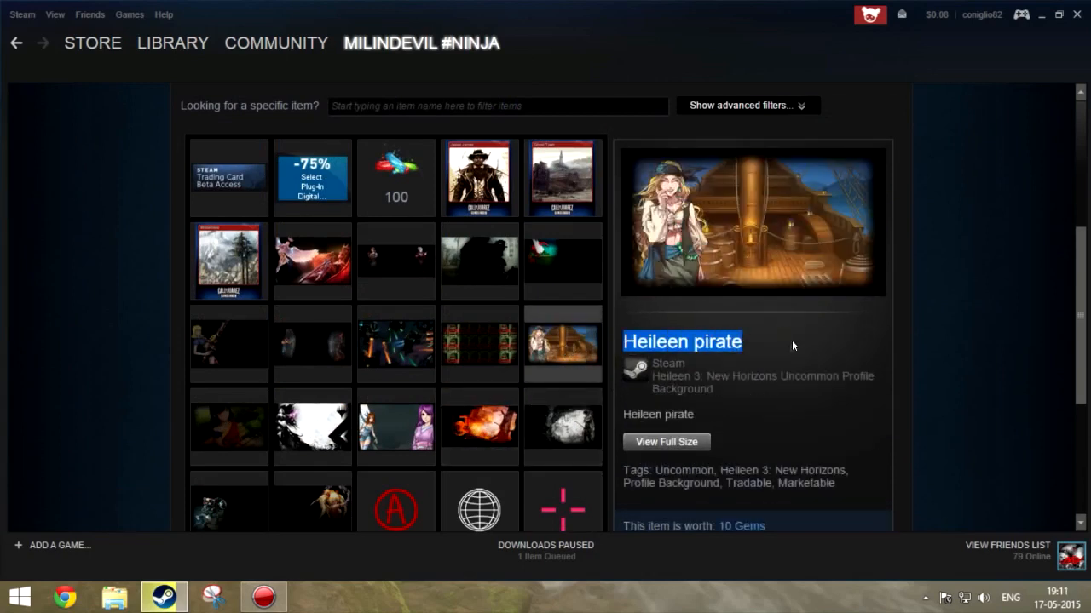
{"action": "left_click", "coordinate": [791, 340]}
{"action": "scroll", "coordinate": [323, 213], "scroll_direction": "up", "scroll_amount": 5}
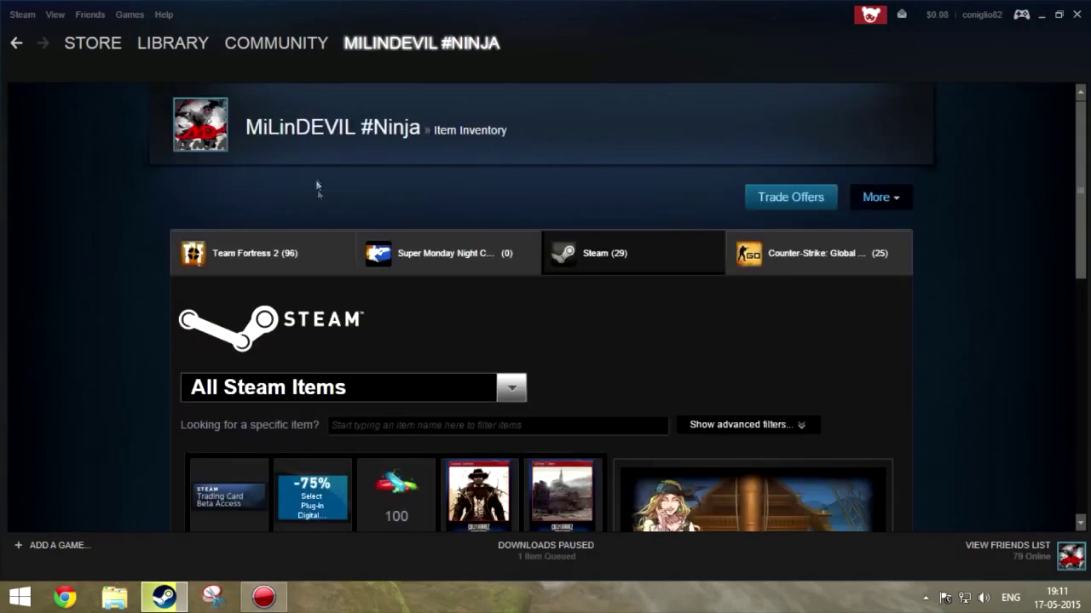
- Edit the profile, choose Heileen pirate as the background and save changes
{"action": "left_click", "coordinate": [289, 126]}
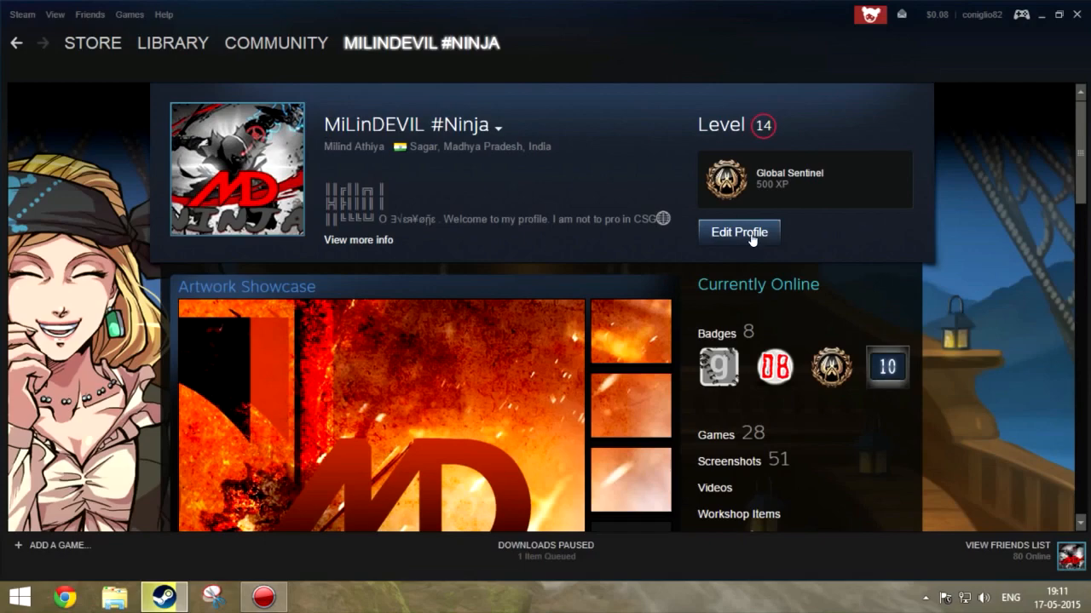
{"action": "left_click", "coordinate": [752, 240]}
{"action": "scroll", "coordinate": [512, 341], "scroll_direction": "down", "scroll_amount": 5}
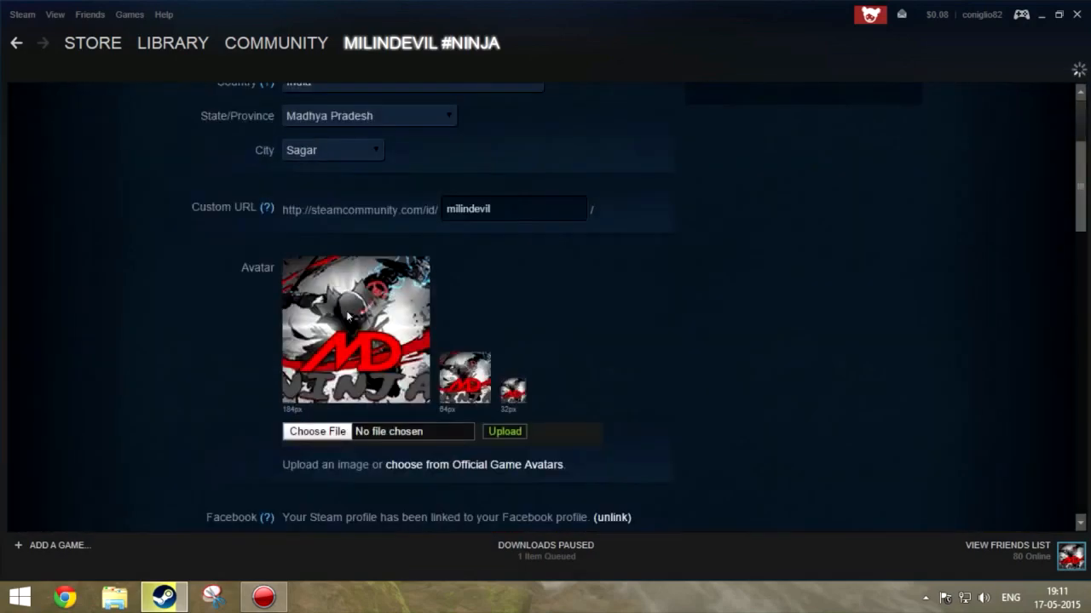
{"action": "scroll", "coordinate": [384, 358], "scroll_direction": "down", "scroll_amount": 5}
{"action": "scroll", "coordinate": [281, 362], "scroll_direction": "down", "scroll_amount": 3}
{"action": "left_click", "coordinate": [341, 341]}
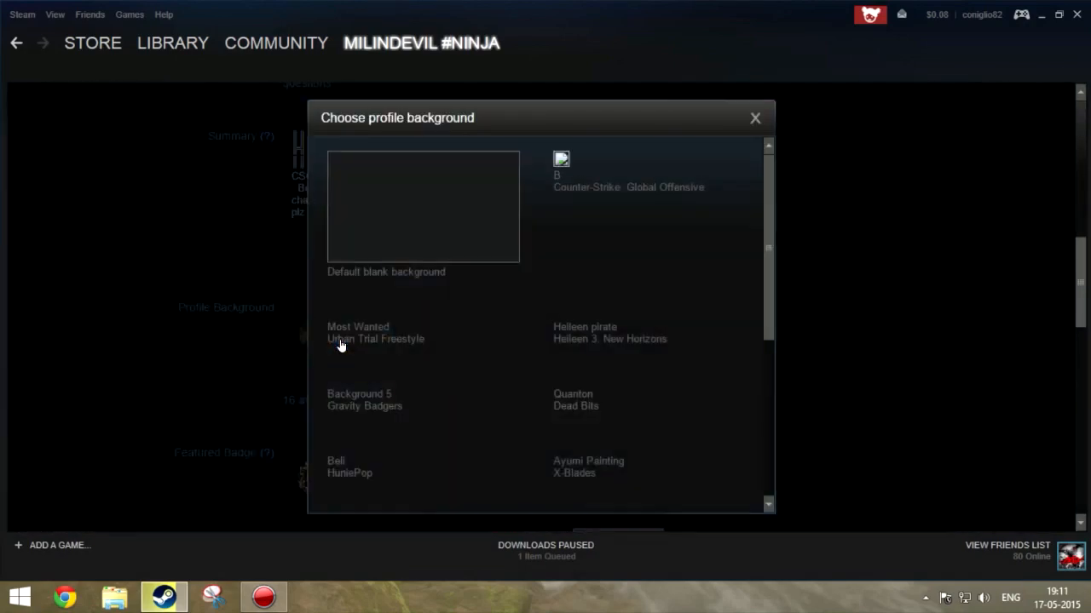
{"action": "left_click", "coordinate": [652, 366]}
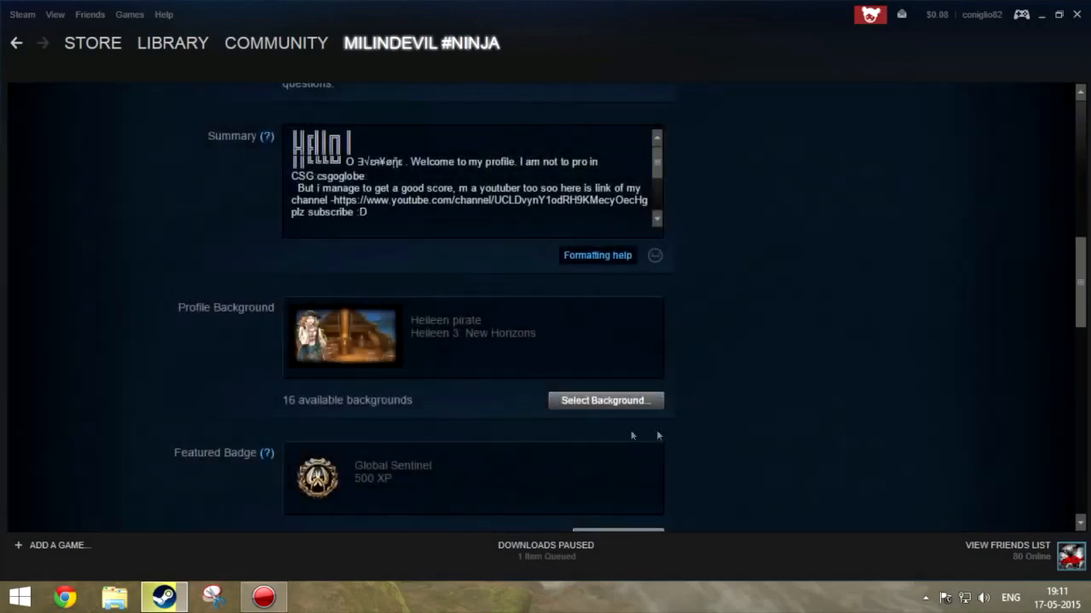
{"action": "scroll", "coordinate": [615, 367], "scroll_direction": "down", "scroll_amount": 5}
{"action": "scroll", "coordinate": [648, 426], "scroll_direction": "down", "scroll_amount": 3}
{"action": "scroll", "coordinate": [650, 467], "scroll_direction": "down", "scroll_amount": 5}
{"action": "scroll", "coordinate": [691, 418], "scroll_direction": "down", "scroll_amount": 2}
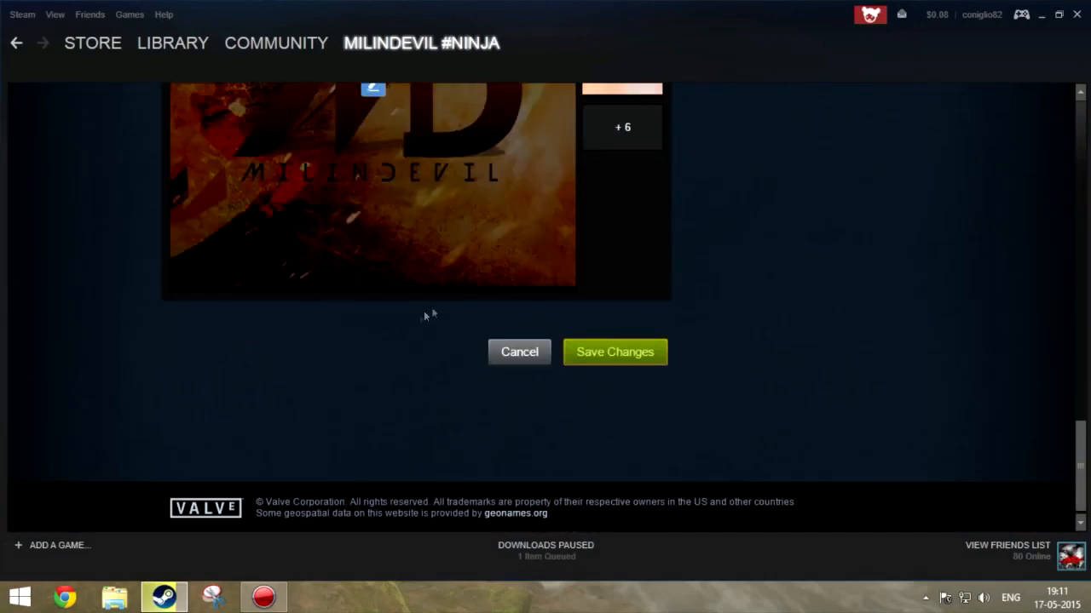
{"action": "left_click", "coordinate": [614, 351]}
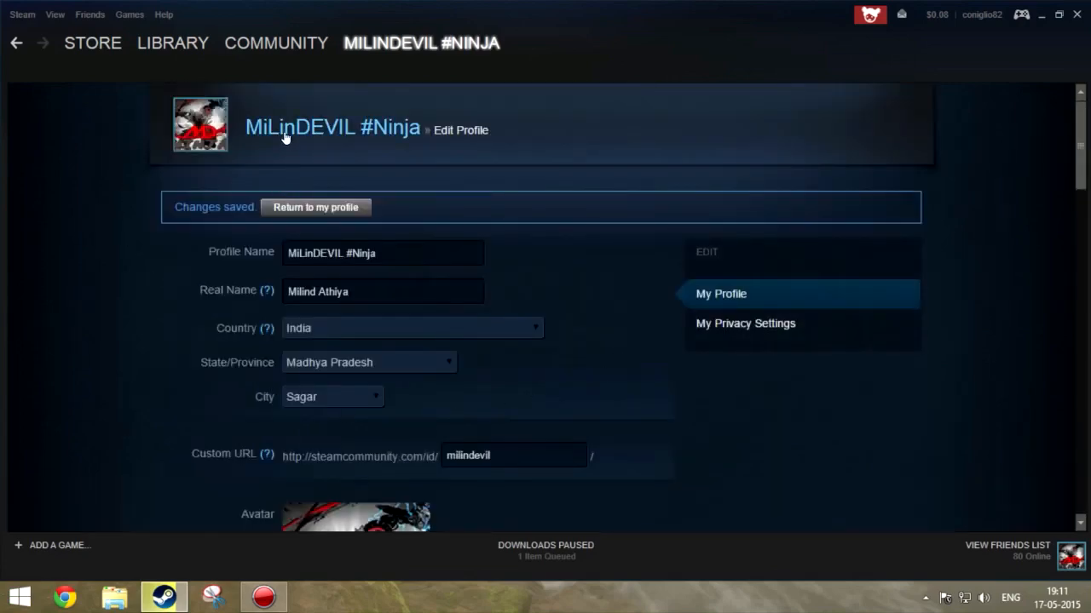
- Back in the inventory, select the Heileen pirate background to reach its full-size view
{"action": "mouse_move", "coordinate": [420, 43]}
{"action": "left_click", "coordinate": [371, 177]}
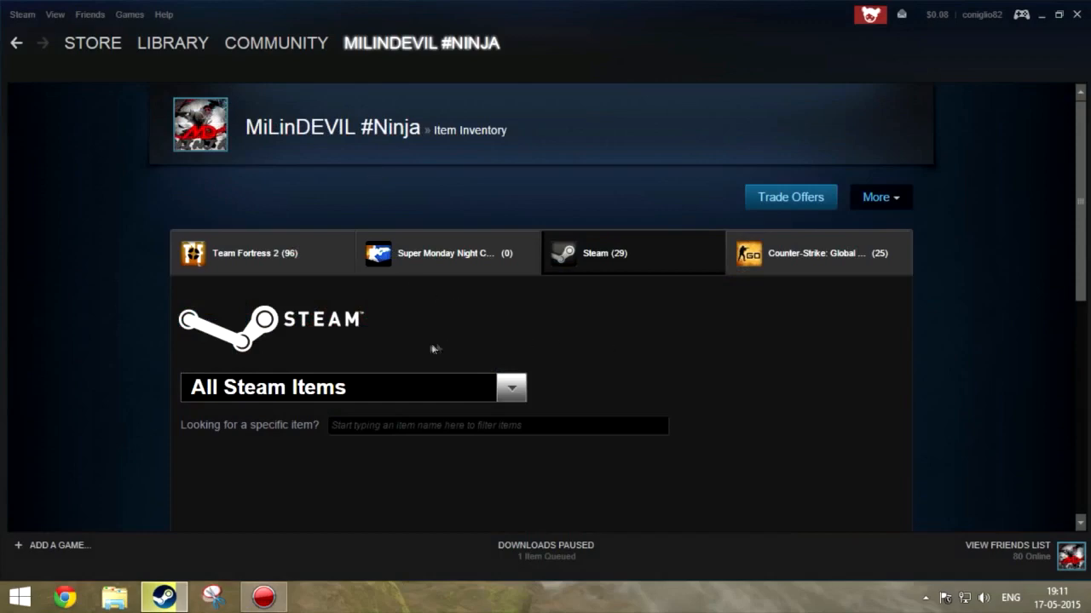
{"action": "scroll", "coordinate": [431, 344], "scroll_direction": "down", "scroll_amount": 2}
{"action": "scroll", "coordinate": [428, 344], "scroll_direction": "down", "scroll_amount": 2}
{"action": "scroll", "coordinate": [427, 344], "scroll_direction": "down", "scroll_amount": 2}
{"action": "left_click", "coordinate": [479, 340]}
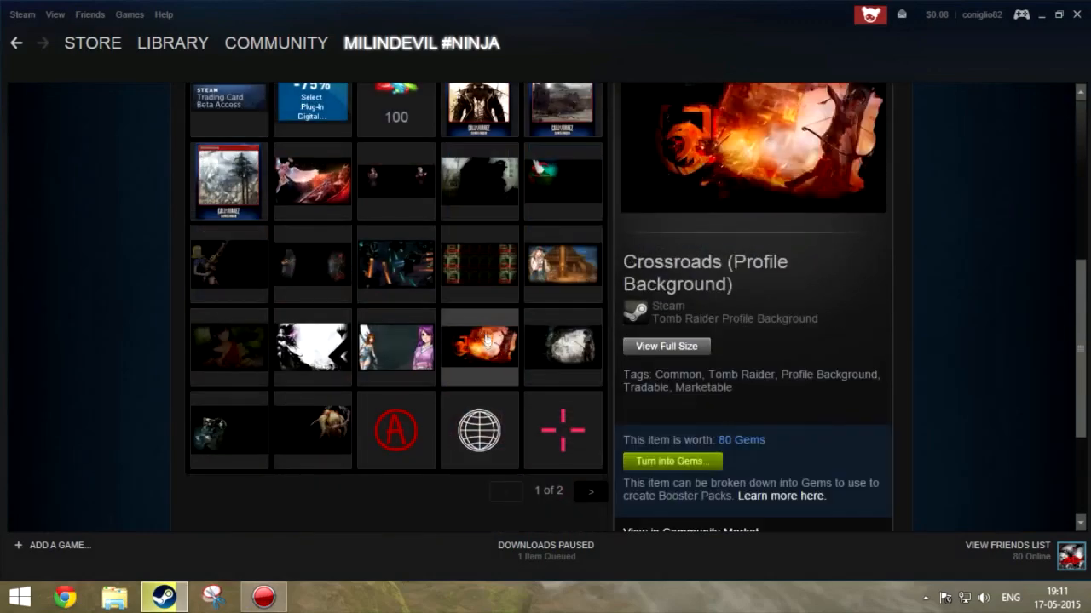
{"action": "left_click", "coordinate": [560, 271]}
{"action": "scroll", "coordinate": [560, 271], "scroll_direction": "down", "scroll_amount": 2}
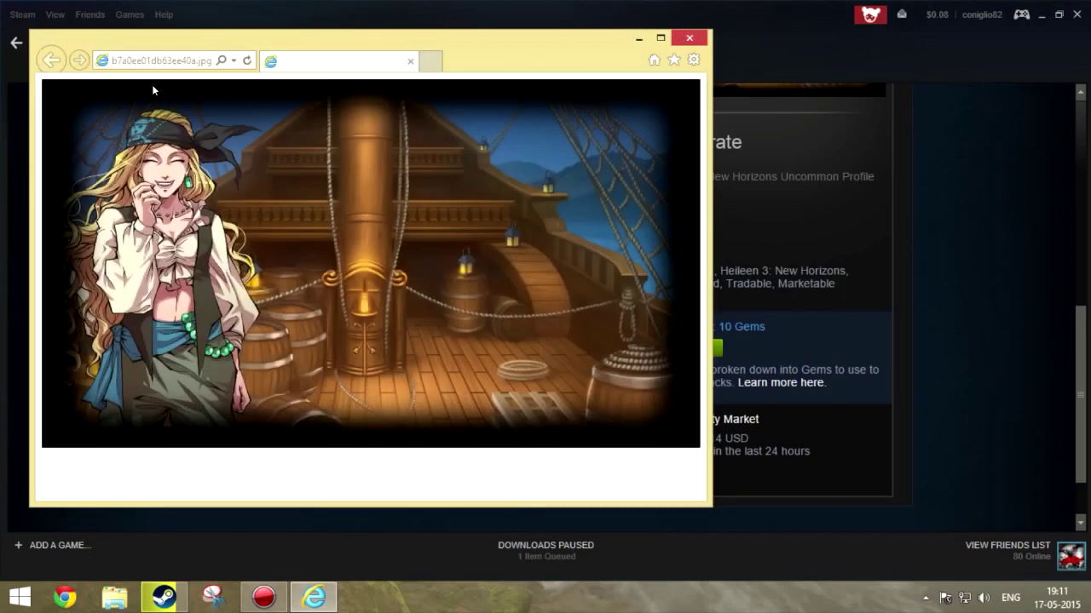
- View the full-size pirate image window, then close it once its address is taken
{"action": "left_click_drag", "start_coordinate": [248, 43], "coordinate": [211, 92]}
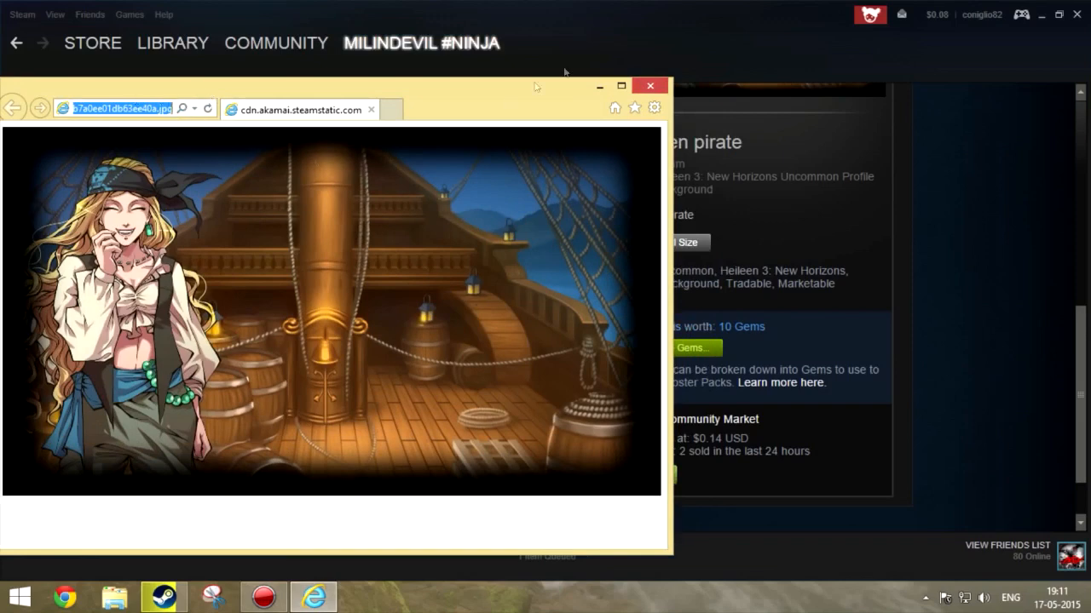
{"action": "left_click", "coordinate": [650, 85]}
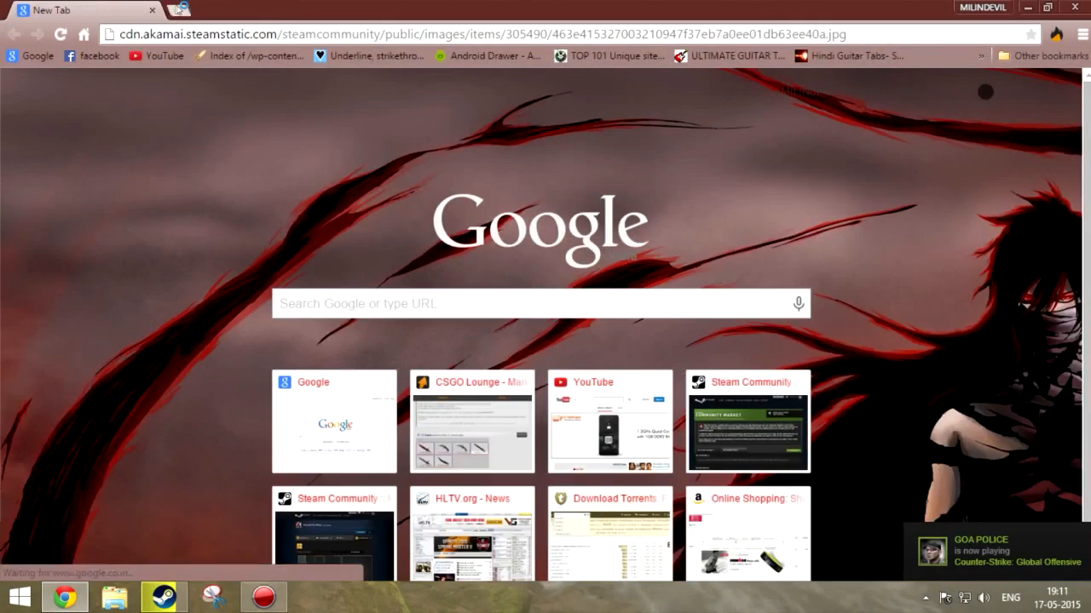
- Load sapic.github.io and apply the copied pirate image address as the custom background
{"action": "key", "text": "Return"}
{"action": "key", "text": "ctrl+t"}
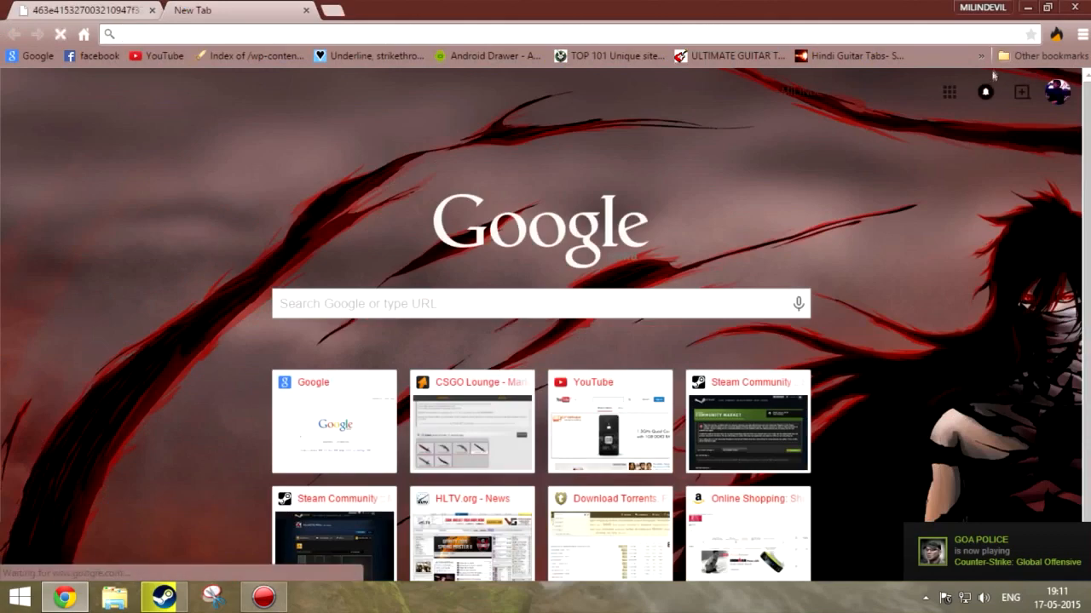
{"action": "left_click", "coordinate": [981, 55]}
{"action": "left_click", "coordinate": [804, 352]}
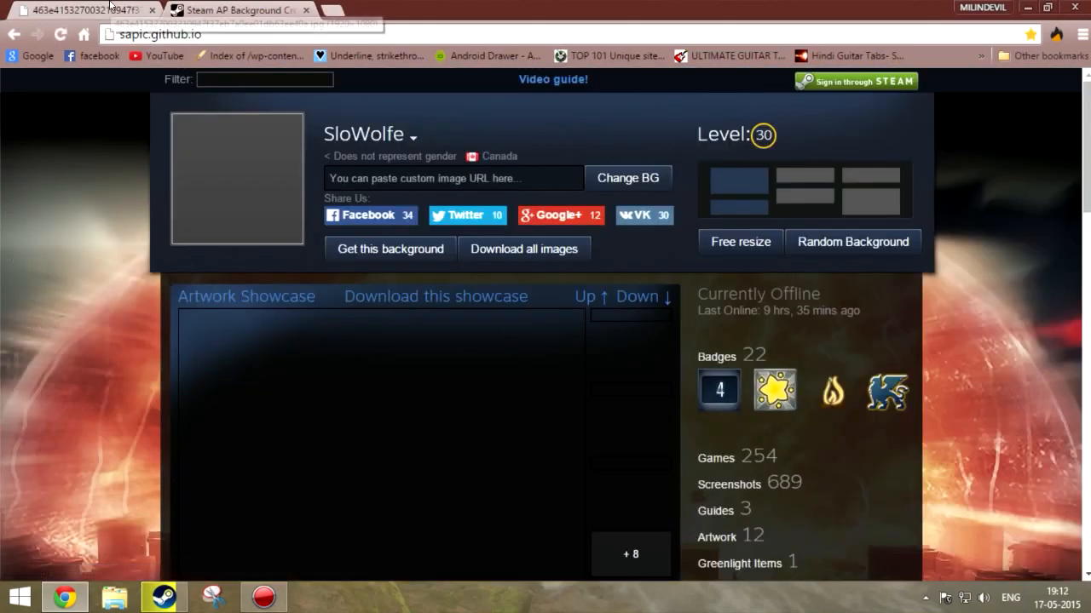
{"action": "left_click", "coordinate": [111, 7]}
{"action": "left_click", "coordinate": [281, 34]}
{"action": "key", "text": "ctrl+c"}
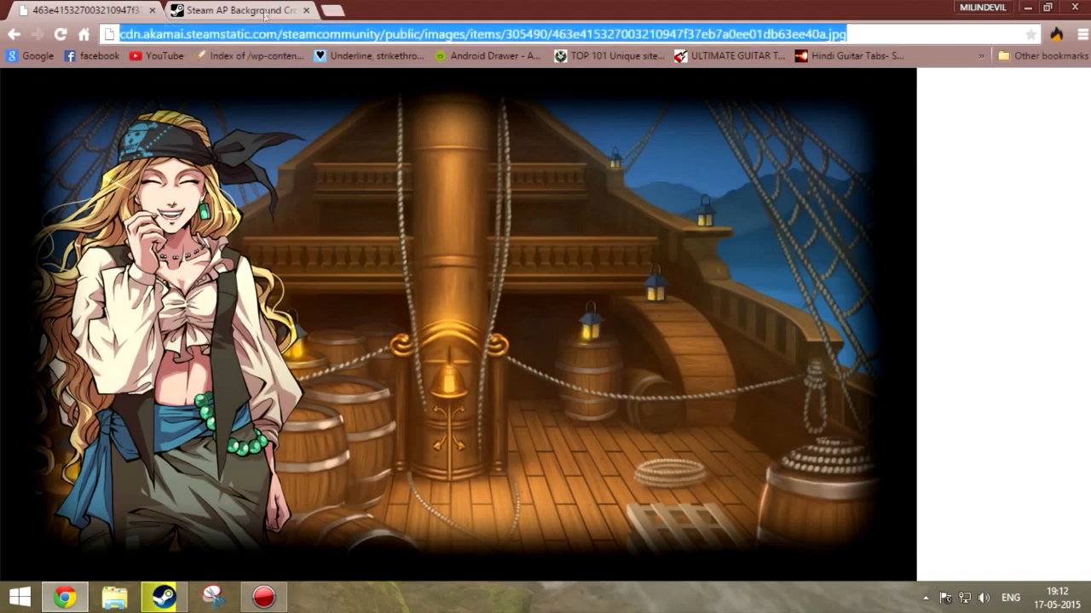
{"action": "left_click", "coordinate": [264, 8]}
{"action": "key", "text": "ctrl+v"}
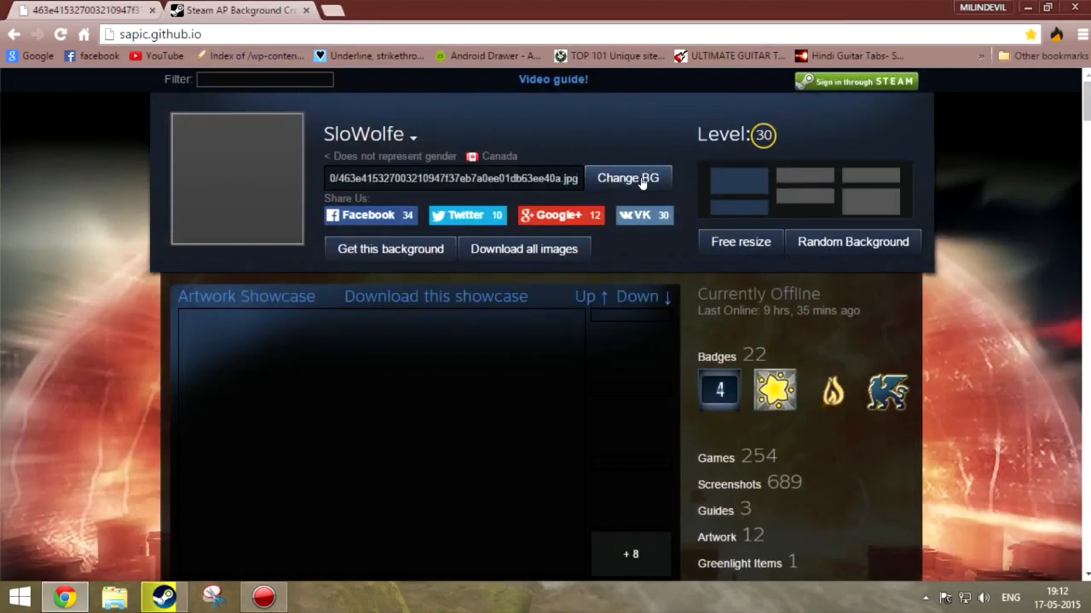
{"action": "left_click", "coordinate": [627, 177]}
{"action": "scroll", "coordinate": [132, 274], "scroll_direction": "down", "scroll_amount": 3}
{"action": "scroll", "coordinate": [132, 275], "scroll_direction": "up", "scroll_amount": 3}
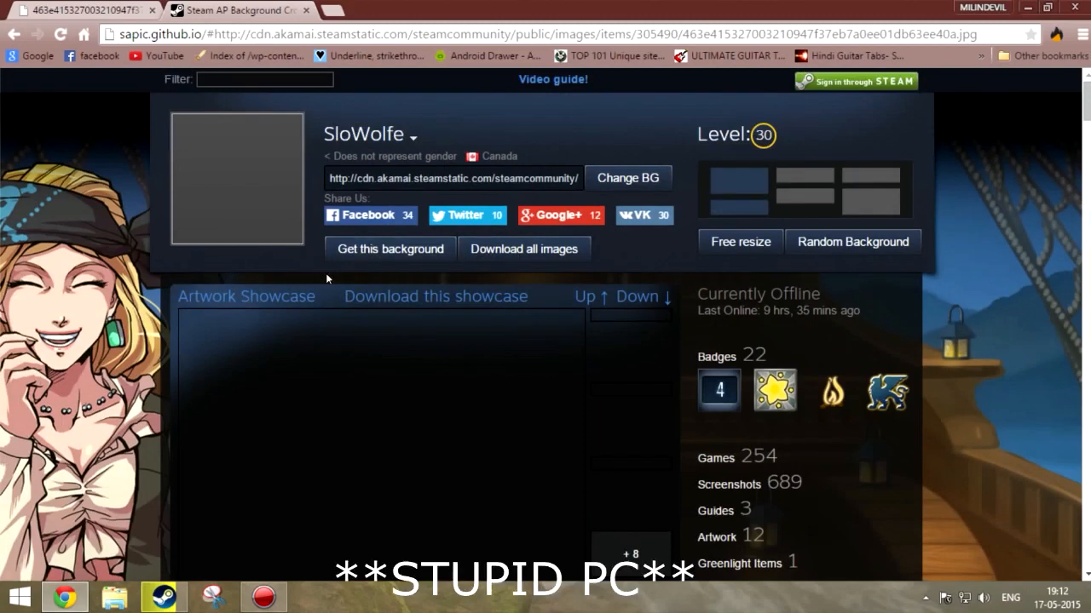
- Download the artwork showcase images and save the ZIP archive to the desktop
{"action": "left_click", "coordinate": [515, 249]}
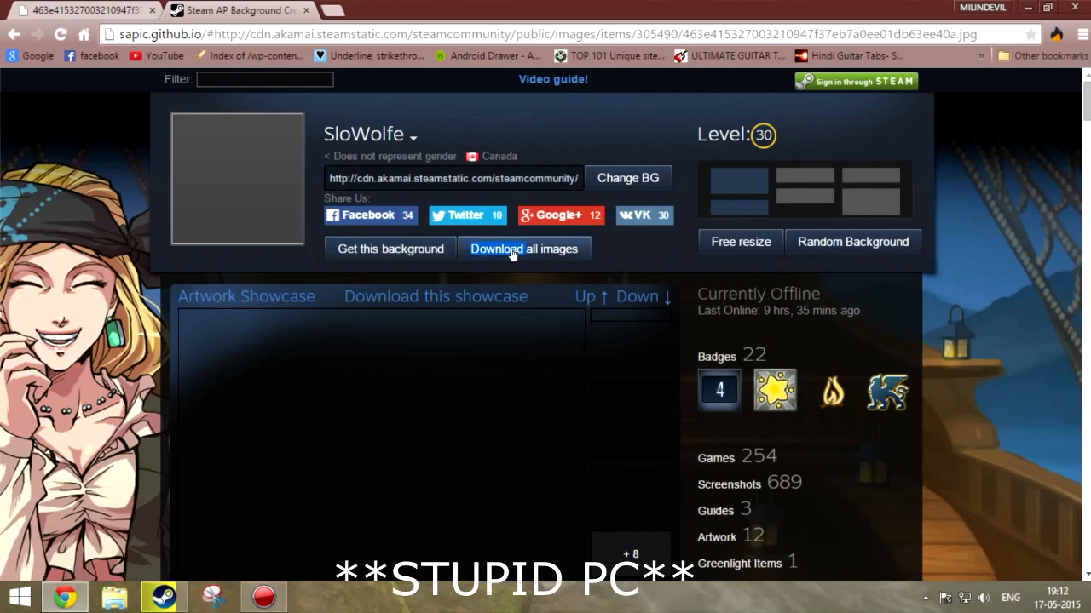
{"action": "scroll", "coordinate": [259, 247], "scroll_direction": "down", "scroll_amount": 3}
{"action": "scroll", "coordinate": [259, 247], "scroll_direction": "up", "scroll_amount": 3}
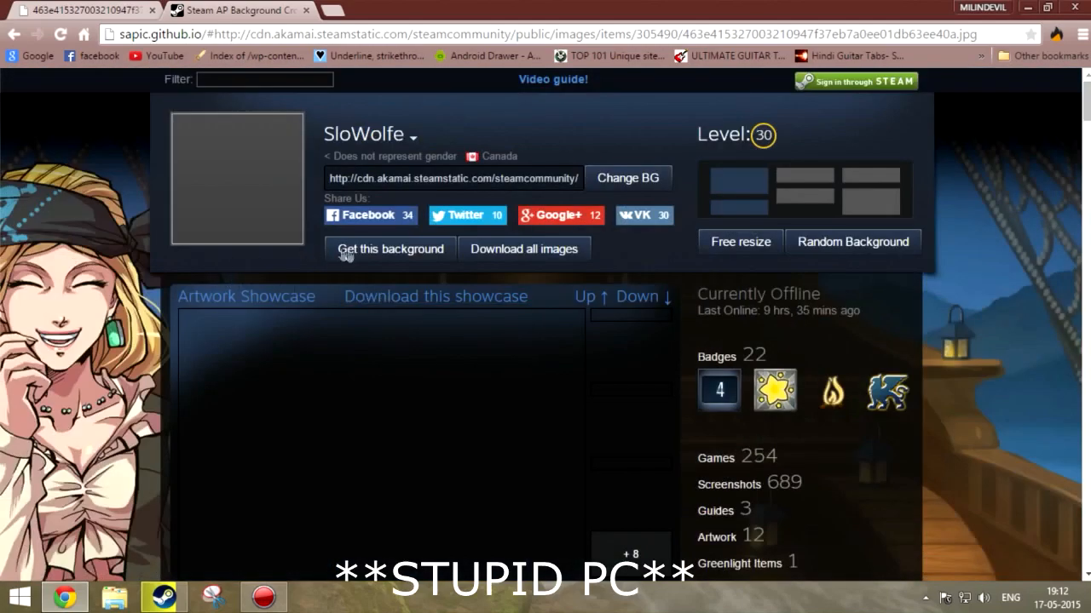
{"action": "scroll", "coordinate": [374, 298], "scroll_direction": "down", "scroll_amount": 10}
{"action": "scroll", "coordinate": [126, 297], "scroll_direction": "down", "scroll_amount": 1}
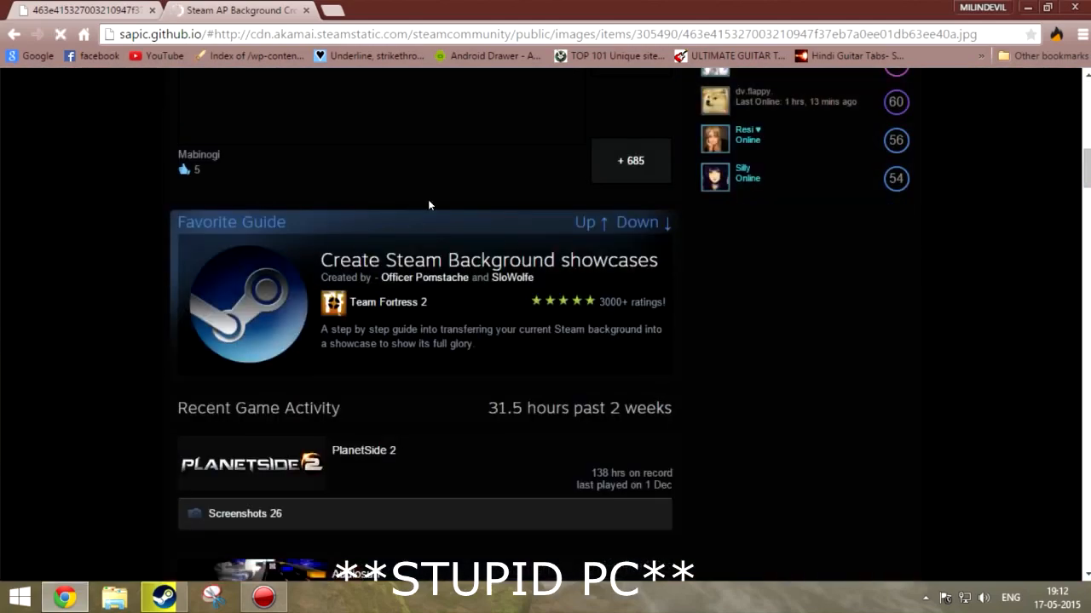
{"action": "scroll", "coordinate": [427, 203], "scroll_direction": "up", "scroll_amount": 3}
{"action": "scroll", "coordinate": [428, 203], "scroll_direction": "up", "scroll_amount": 3}
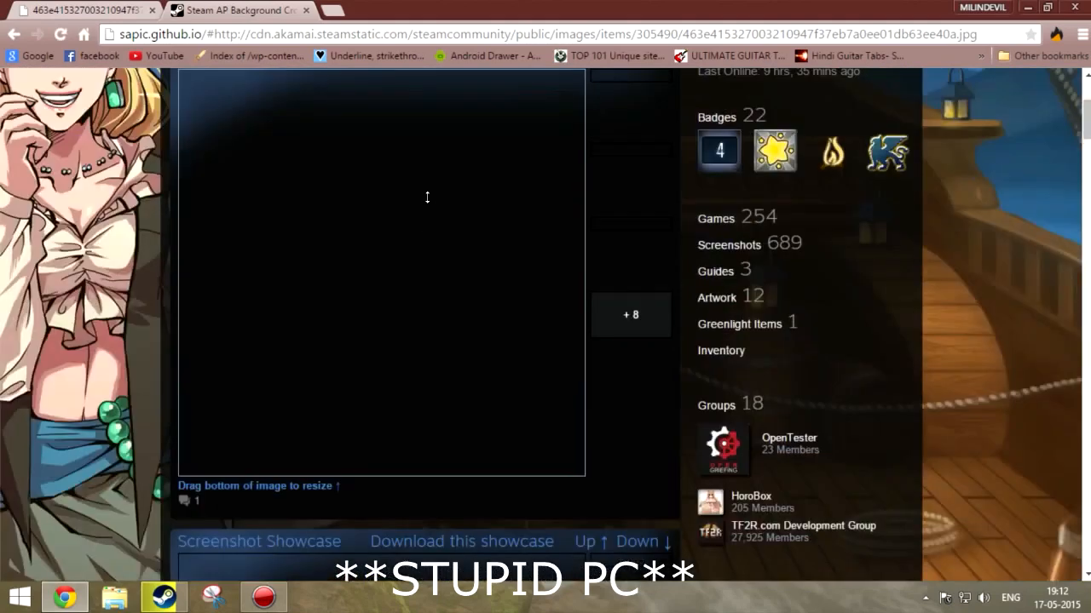
{"action": "scroll", "coordinate": [428, 203], "scroll_direction": "up", "scroll_amount": 2}
{"action": "right_click", "coordinate": [426, 140]}
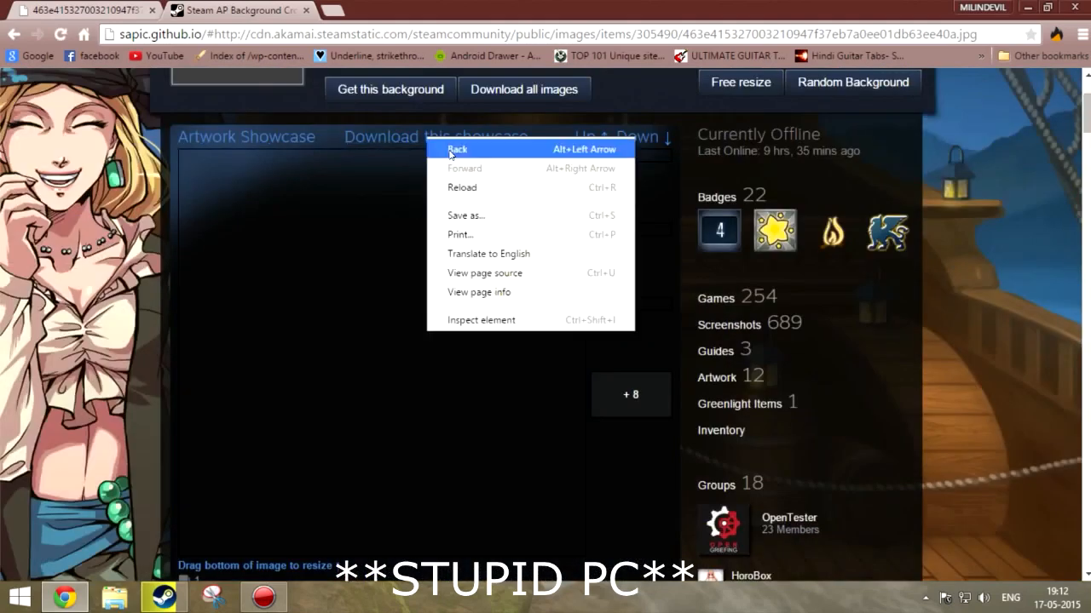
{"action": "right_click", "coordinate": [380, 93]}
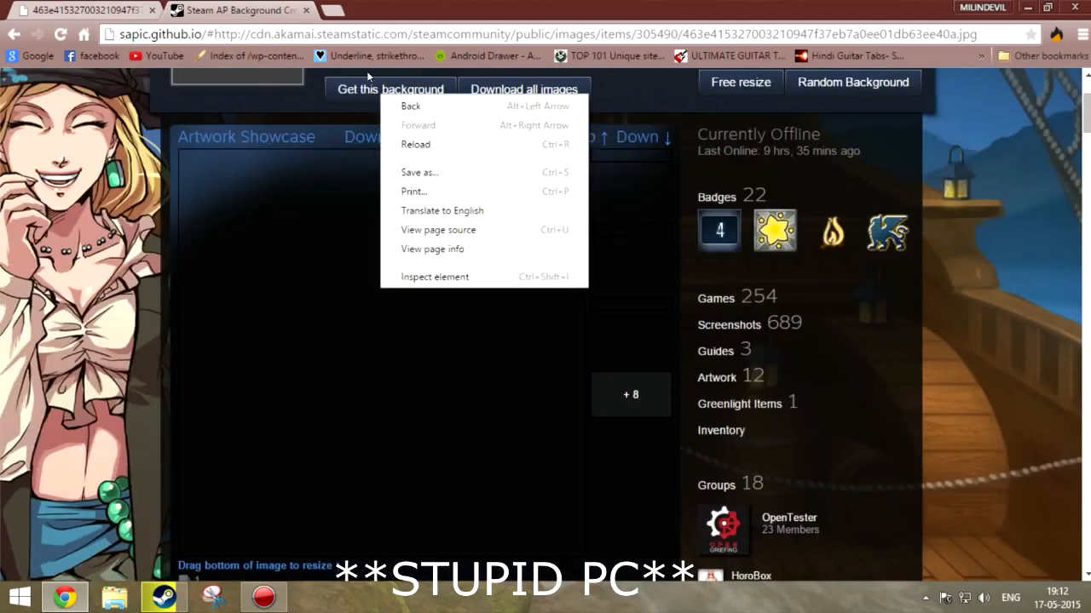
{"action": "left_click", "coordinate": [368, 79]}
{"action": "left_click", "coordinate": [390, 89]}
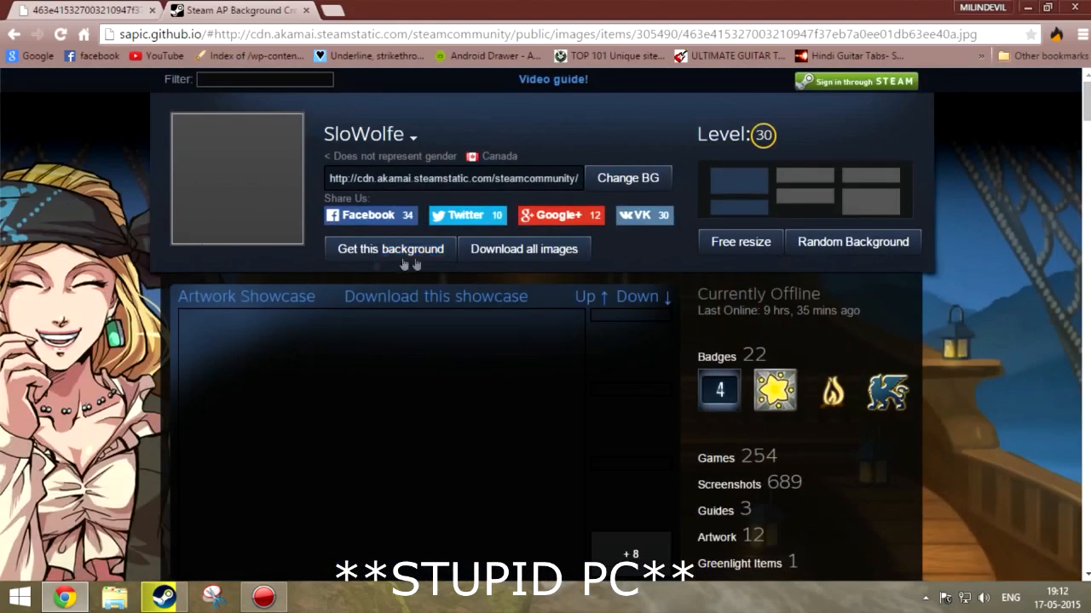
{"action": "left_click", "coordinate": [353, 298]}
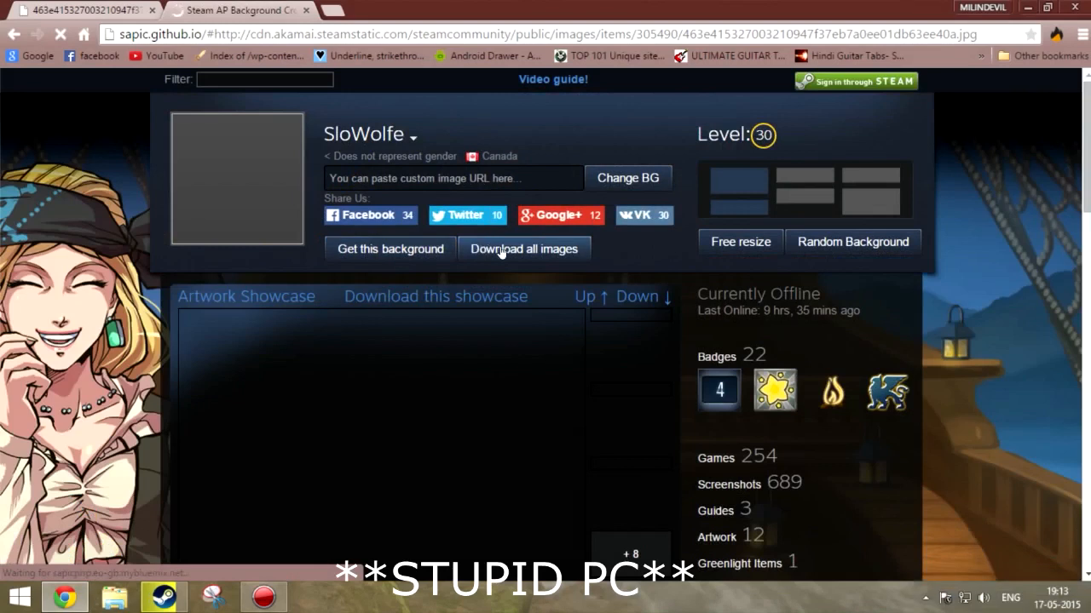
{"action": "triple_click", "coordinate": [409, 298]}
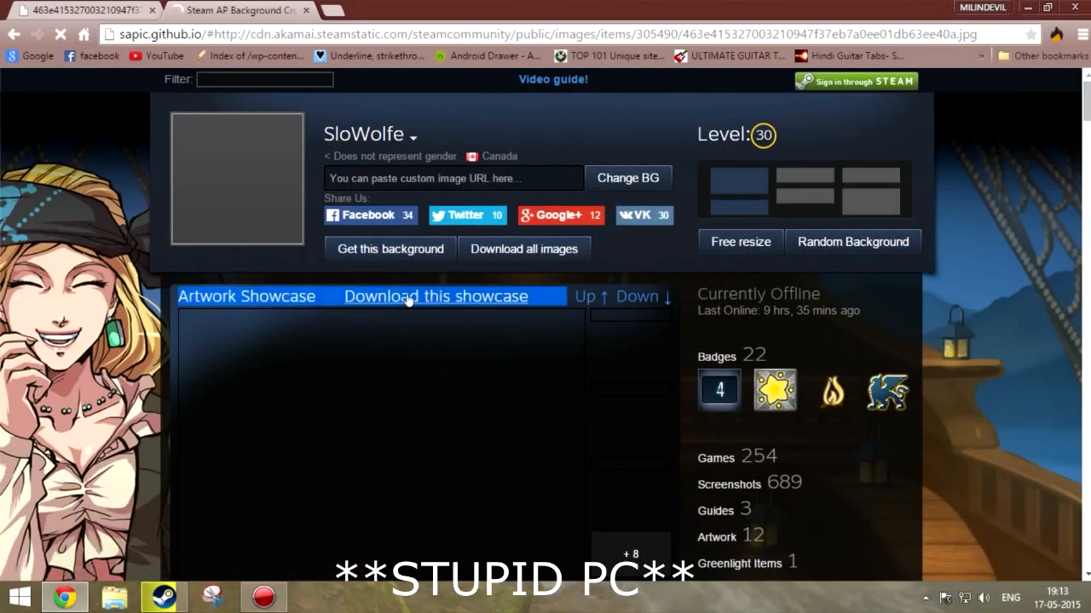
{"action": "left_click", "coordinate": [409, 300]}
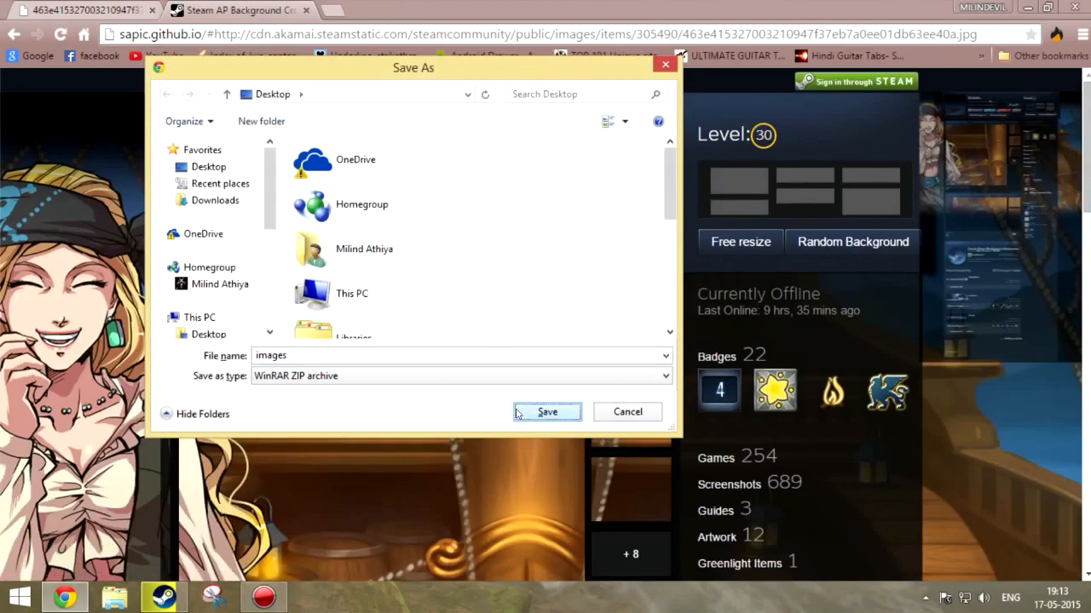
{"action": "left_click", "coordinate": [547, 411]}
- Minimise Steam and extract images.zip into an images folder on the desktop
{"action": "left_click", "coordinate": [162, 596]}
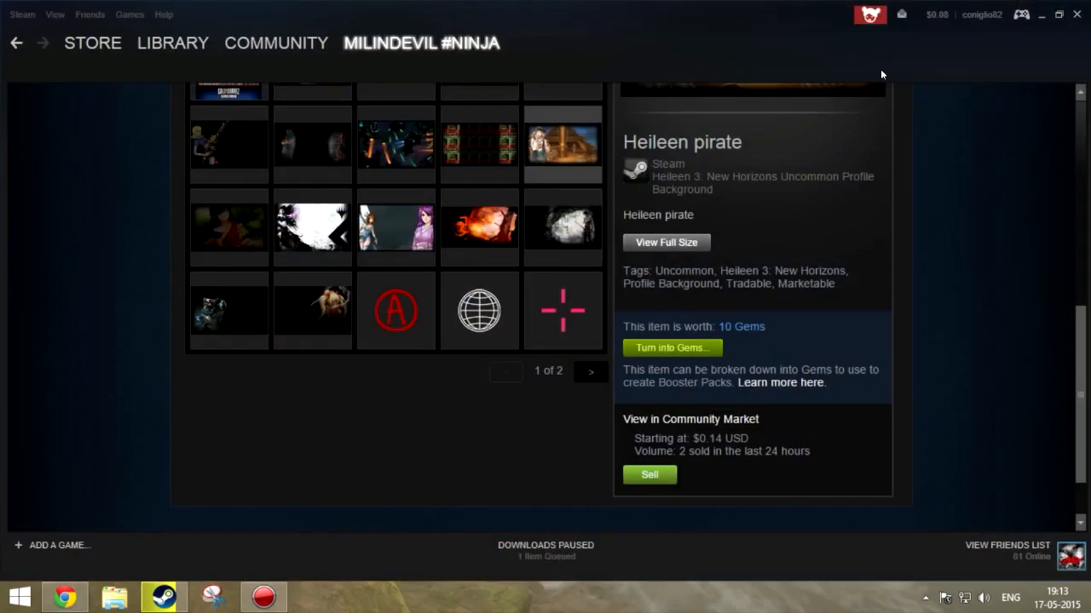
{"action": "left_click", "coordinate": [1042, 14]}
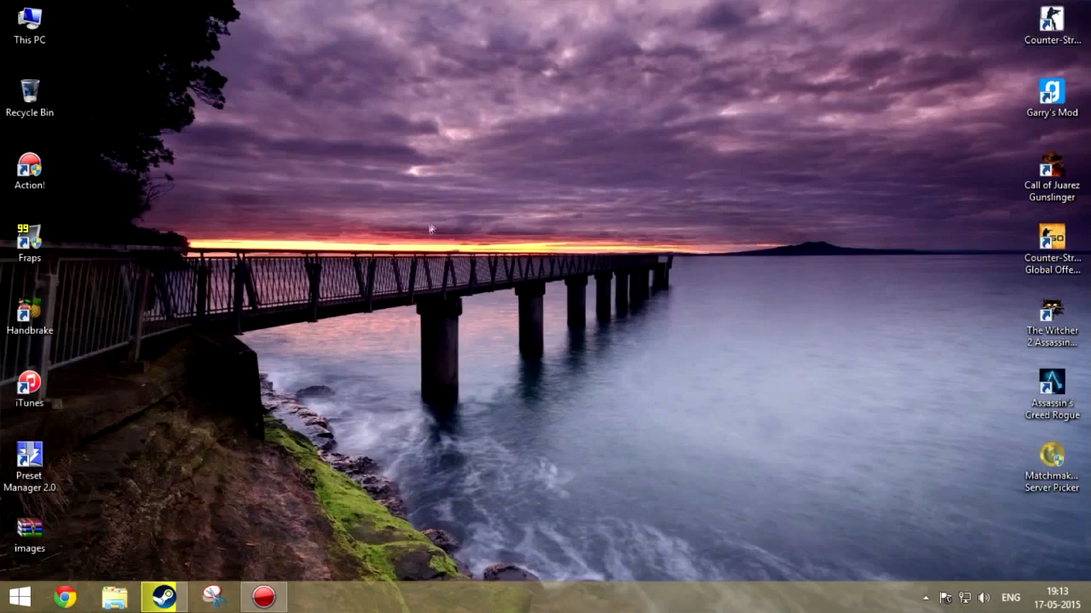
{"action": "left_click_drag", "start_coordinate": [30, 532], "coordinate": [328, 166]}
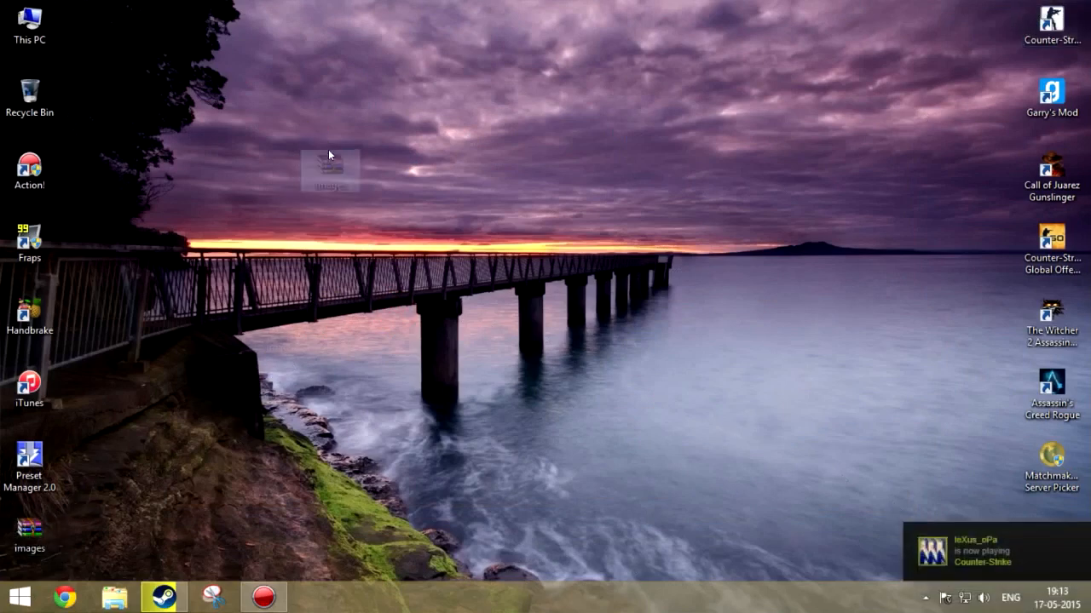
{"action": "right_click", "coordinate": [331, 158]}
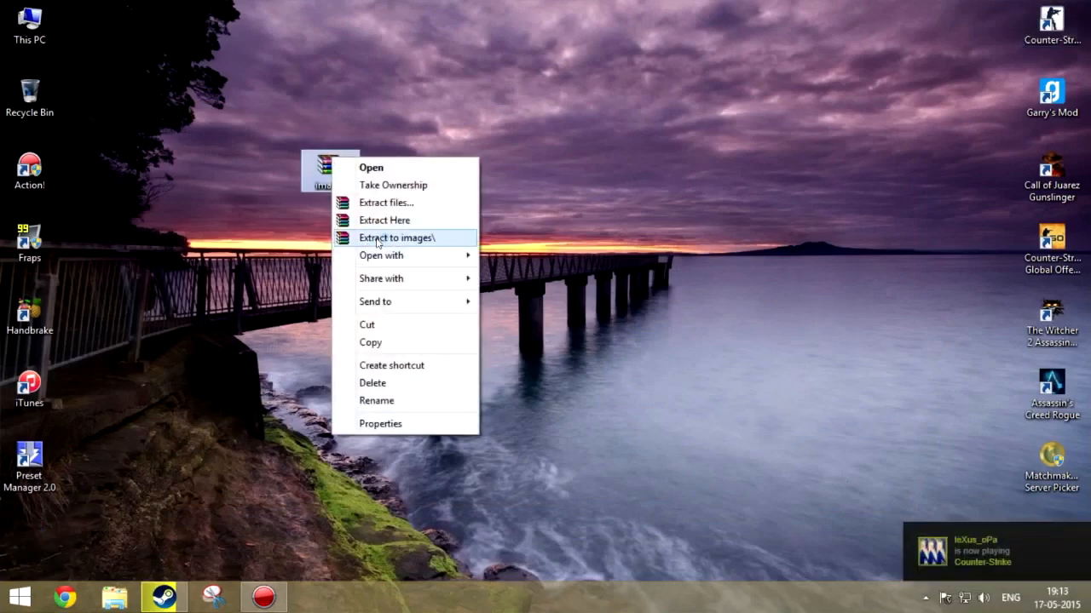
{"action": "left_click", "coordinate": [378, 239]}
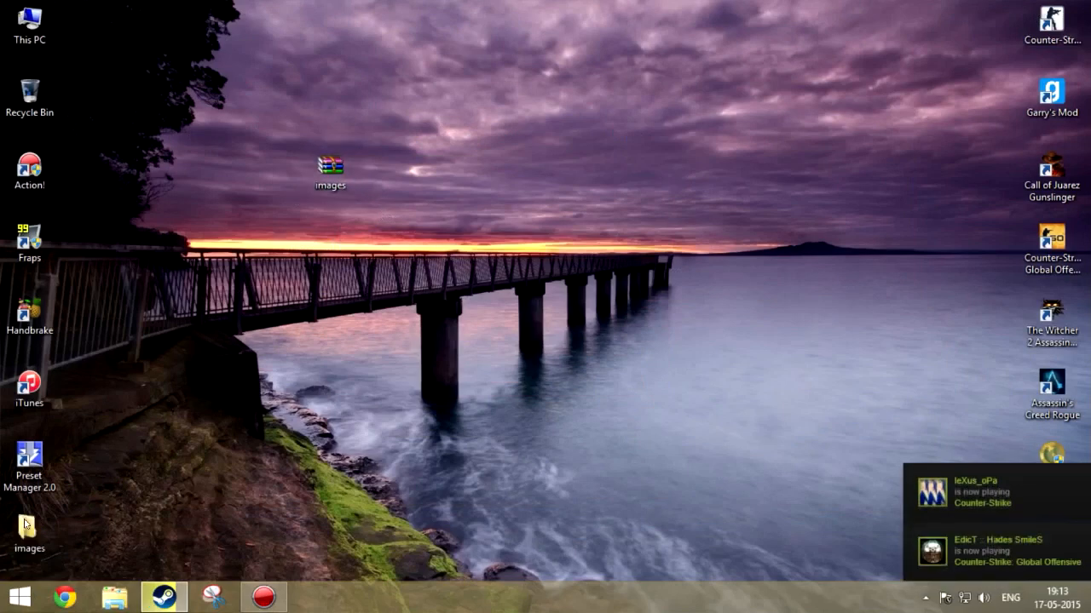
- Delete the zip, view the images folder with its four pieces, and return to Steam
{"action": "left_click_drag", "start_coordinate": [26, 524], "coordinate": [447, 311]}
{"action": "key", "text": "Delete"}
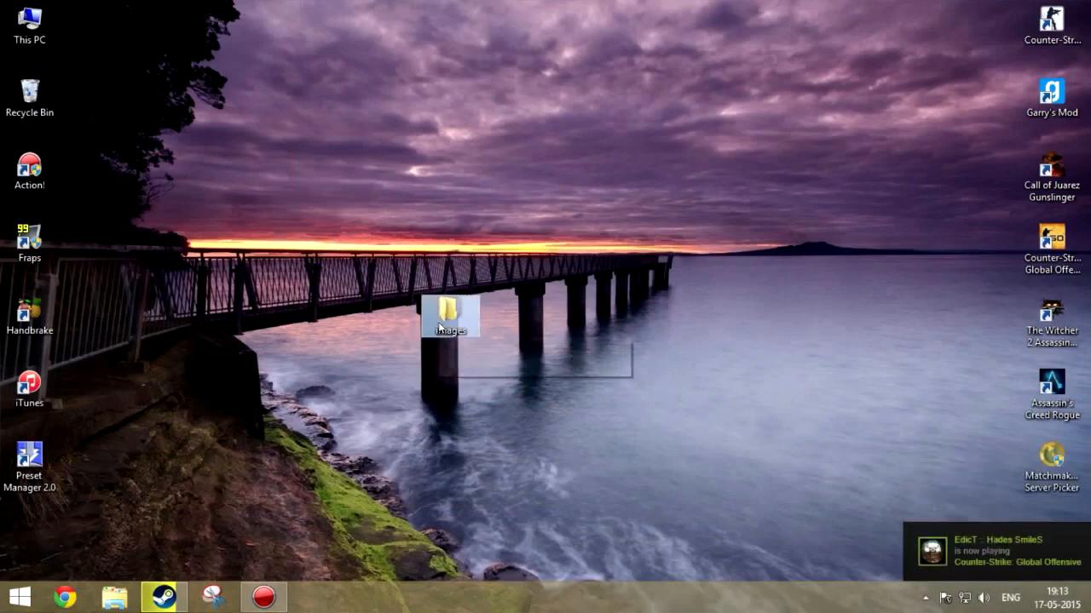
{"action": "double_click", "coordinate": [440, 327]}
{"action": "left_click_drag", "start_coordinate": [380, 90], "coordinate": [346, 65]}
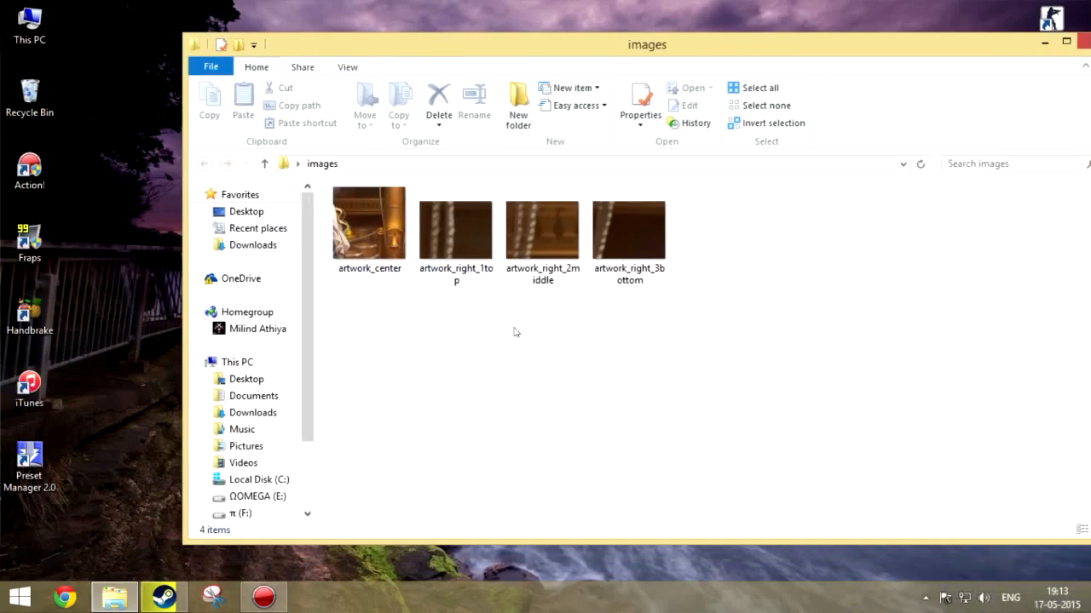
{"action": "left_click", "coordinate": [163, 597]}
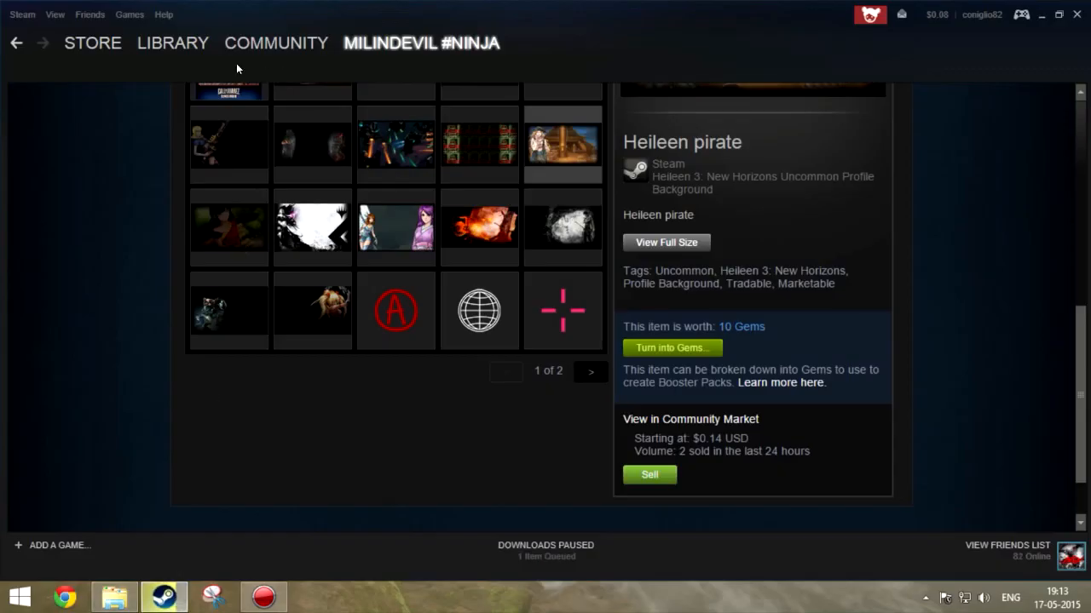
{"action": "mouse_move", "coordinate": [422, 42]}
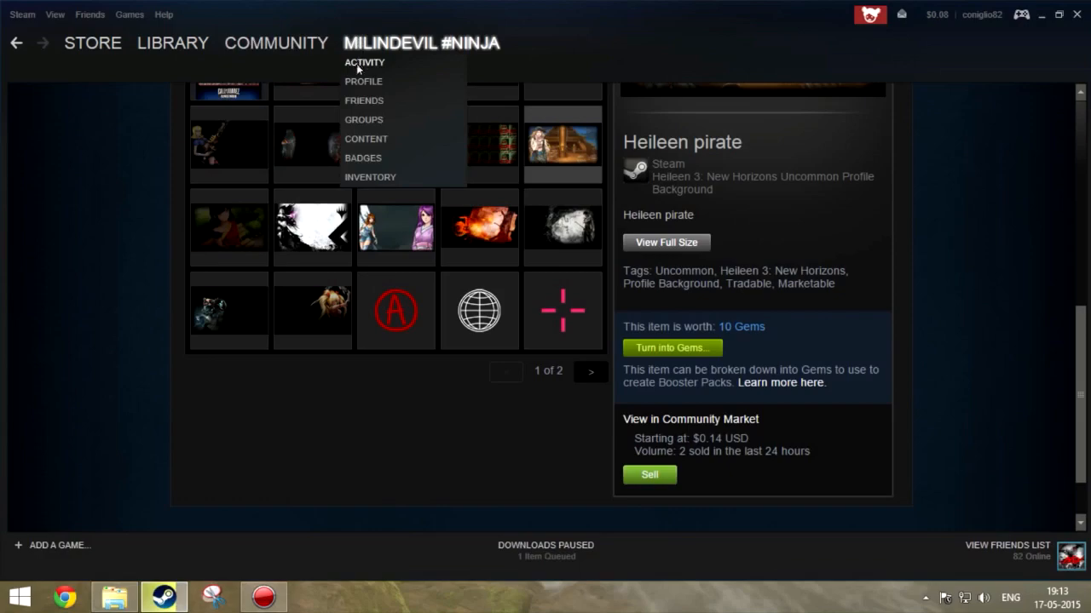
- From the profile's Artwork page, start an upload marked Not Game Specific
{"action": "left_click", "coordinate": [377, 82]}
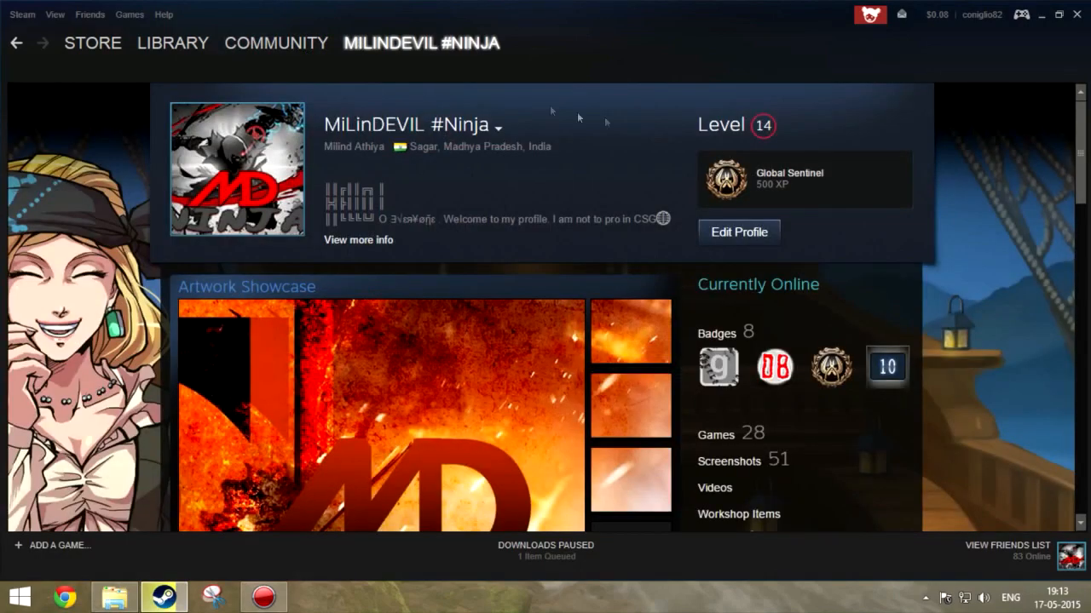
{"action": "scroll", "coordinate": [550, 171], "scroll_direction": "down", "scroll_amount": 4}
{"action": "scroll", "coordinate": [597, 206], "scroll_direction": "down", "scroll_amount": 2}
{"action": "scroll", "coordinate": [826, 332], "scroll_direction": "down", "scroll_amount": 1}
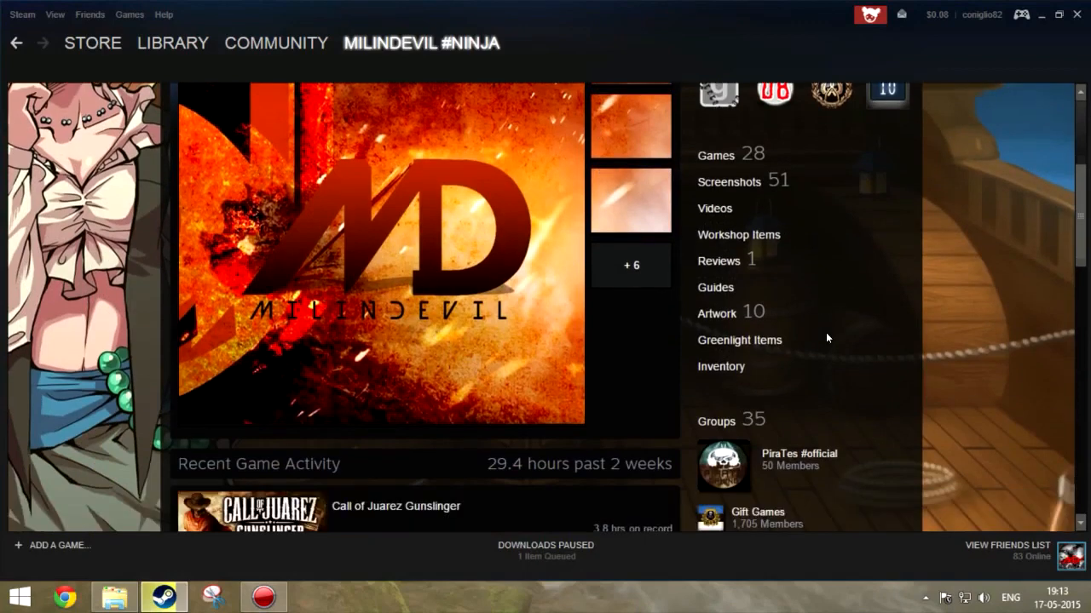
{"action": "left_click", "coordinate": [720, 317]}
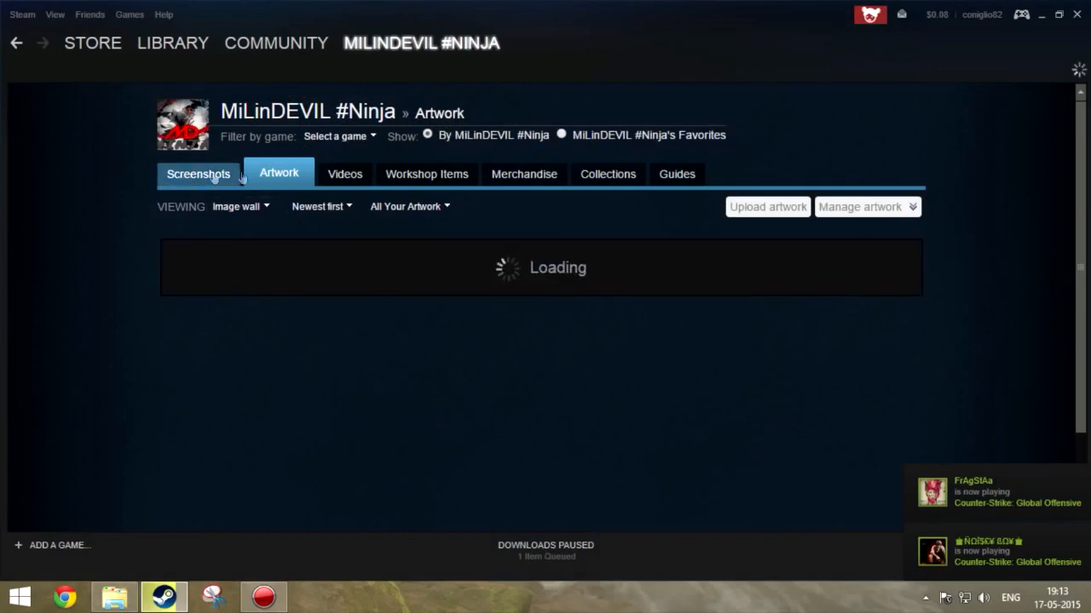
{"action": "left_click", "coordinate": [767, 207]}
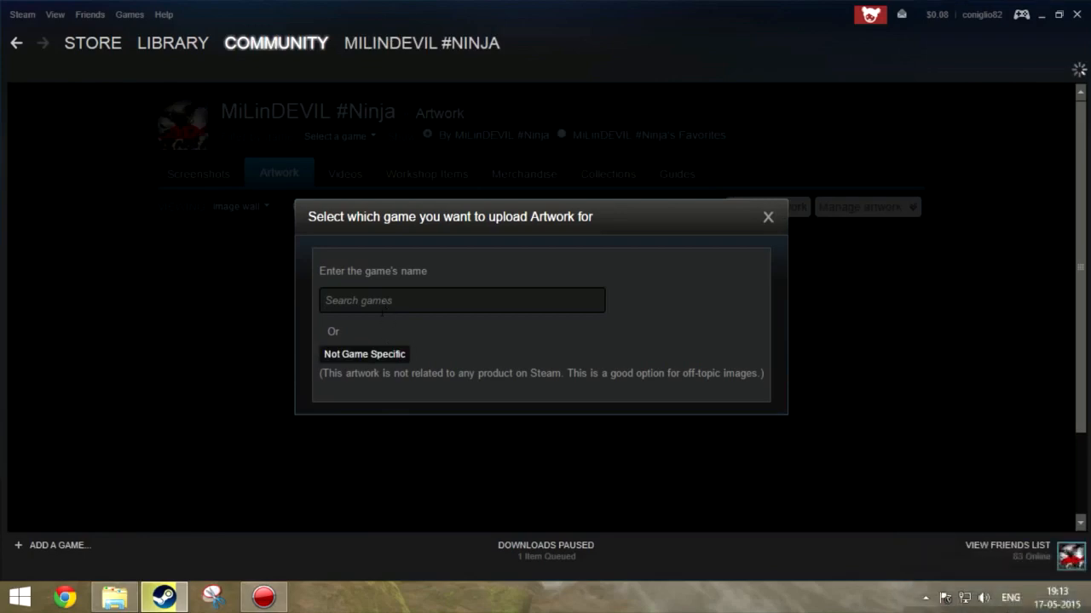
{"action": "left_click", "coordinate": [352, 356]}
{"action": "scroll", "coordinate": [214, 334], "scroll_direction": "down", "scroll_amount": 2}
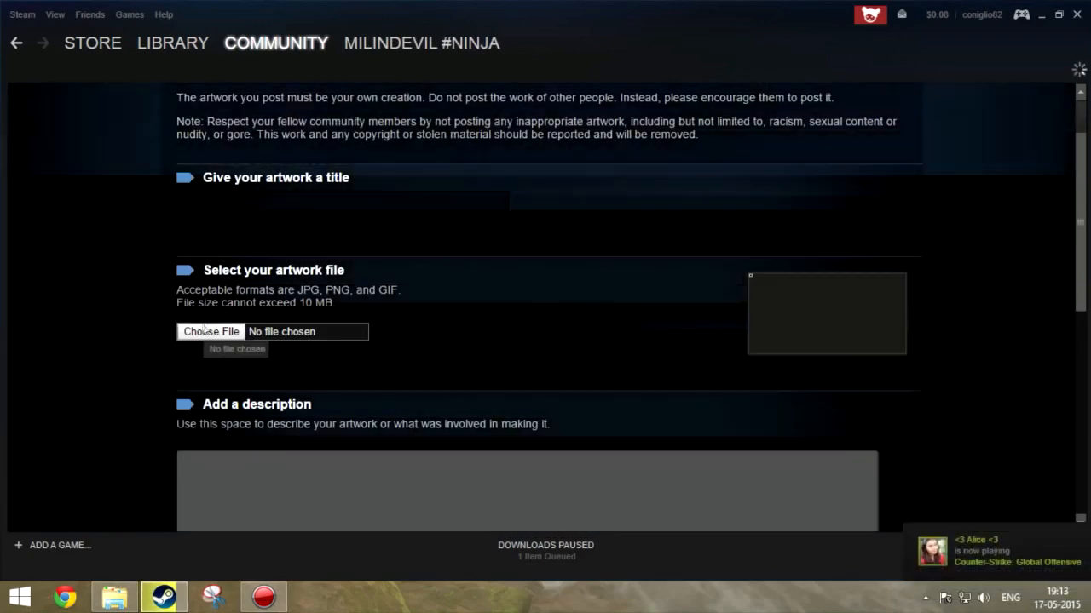
- Cancel the Choose File dialog and minimise Steam to show the images folder
{"action": "left_click", "coordinate": [213, 331]}
{"action": "left_click_drag", "start_coordinate": [282, 9], "coordinate": [581, 34]}
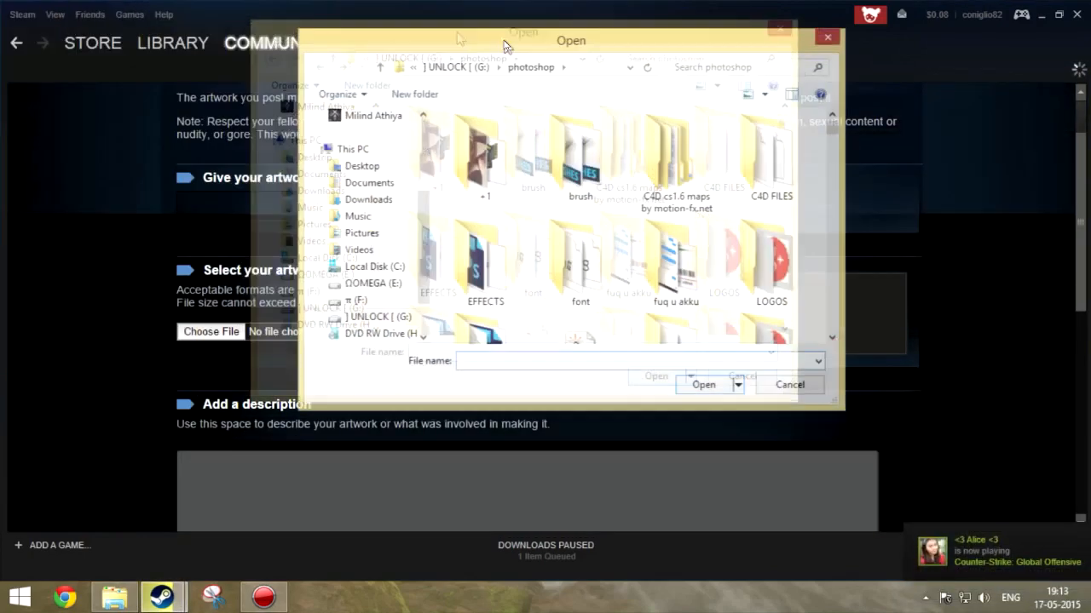
{"action": "left_click", "coordinate": [827, 37]}
{"action": "left_click", "coordinate": [1040, 14]}
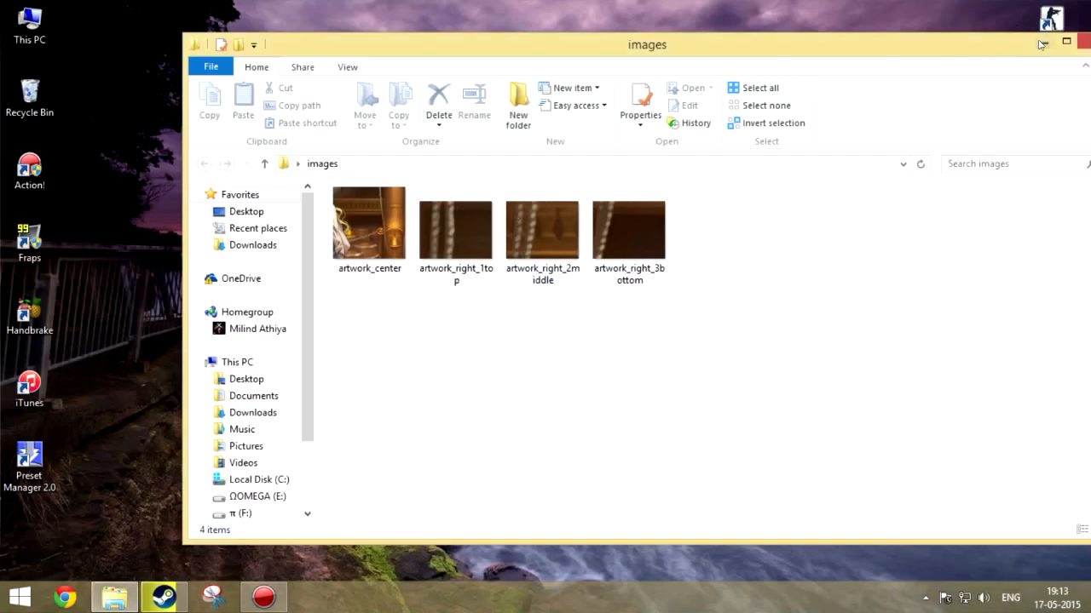
- Open artwork_center.png with Adobe Photoshop CC 2014 and pick the text tool
{"action": "left_click", "coordinate": [368, 224]}
{"action": "right_click", "coordinate": [369, 224]}
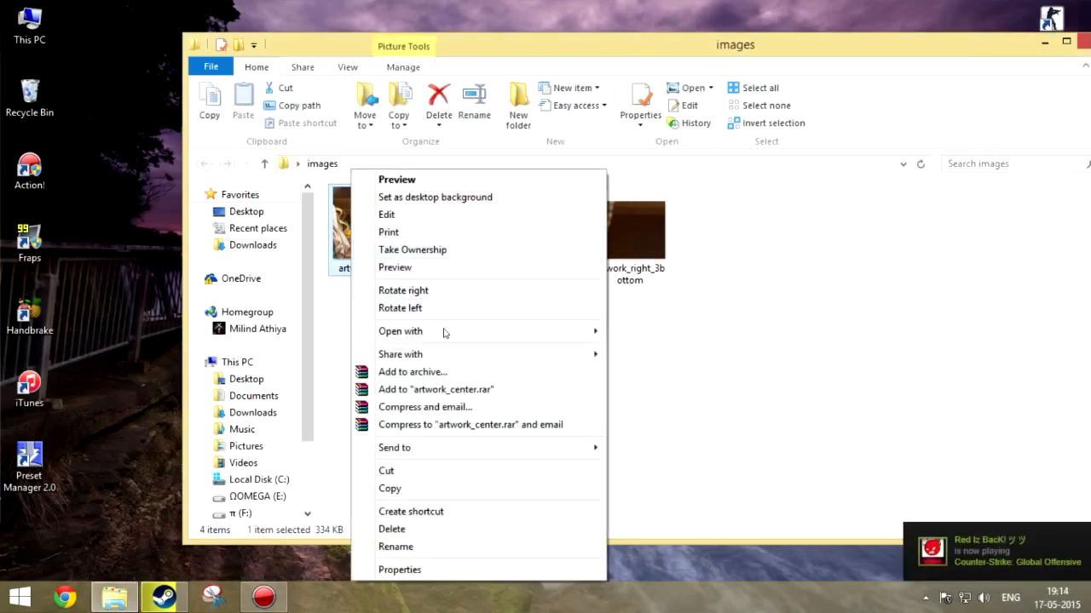
{"action": "left_click", "coordinate": [656, 331]}
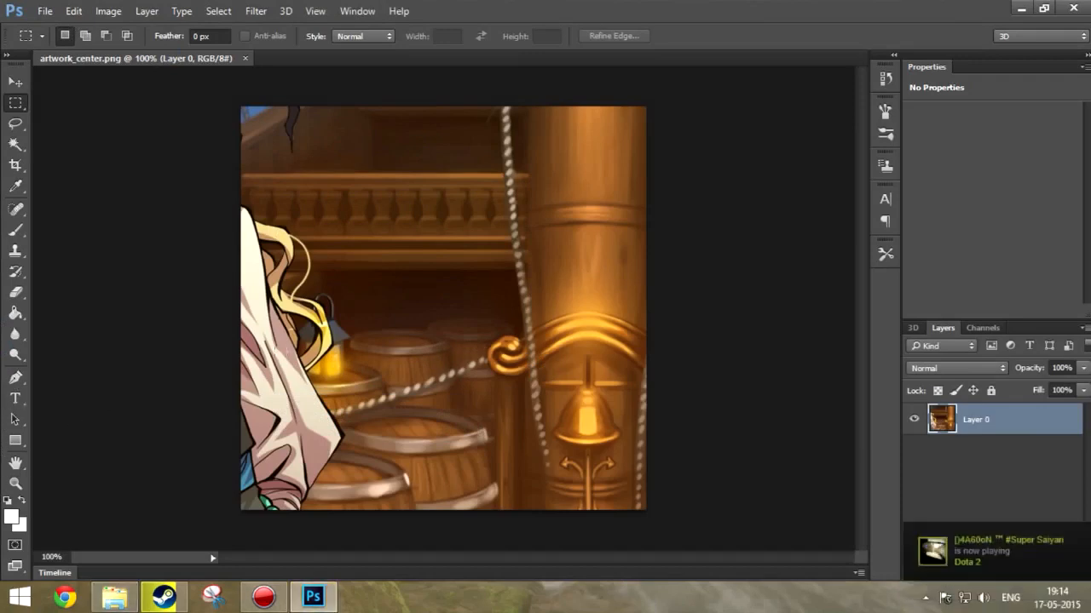
{"action": "left_click", "coordinate": [15, 398]}
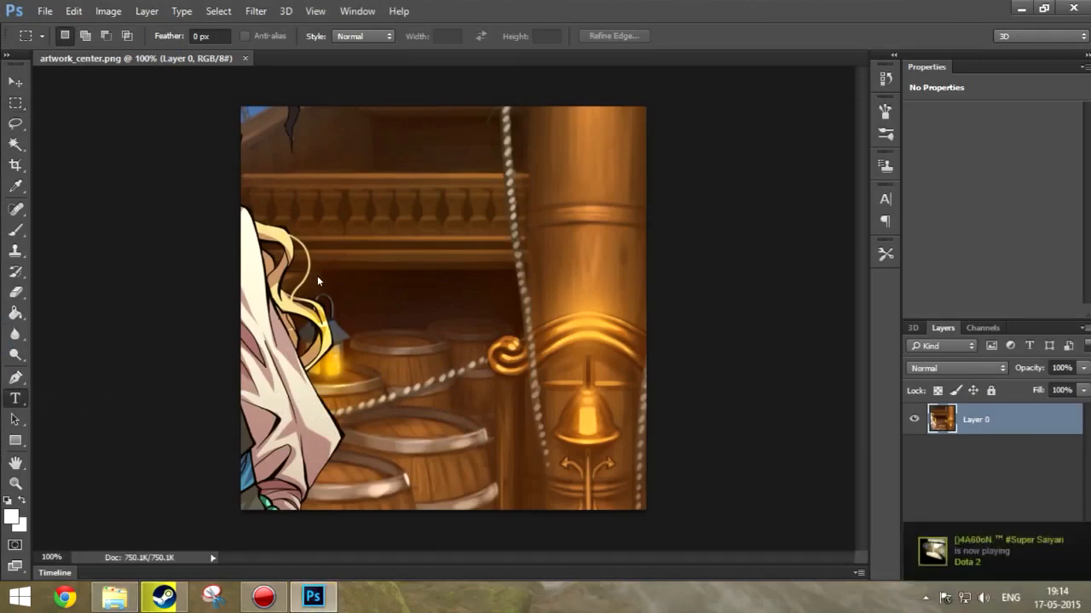
- Add an MD text layer in Devil Breeze Demi with tracking tightened to about -220
{"action": "left_click", "coordinate": [322, 286]}
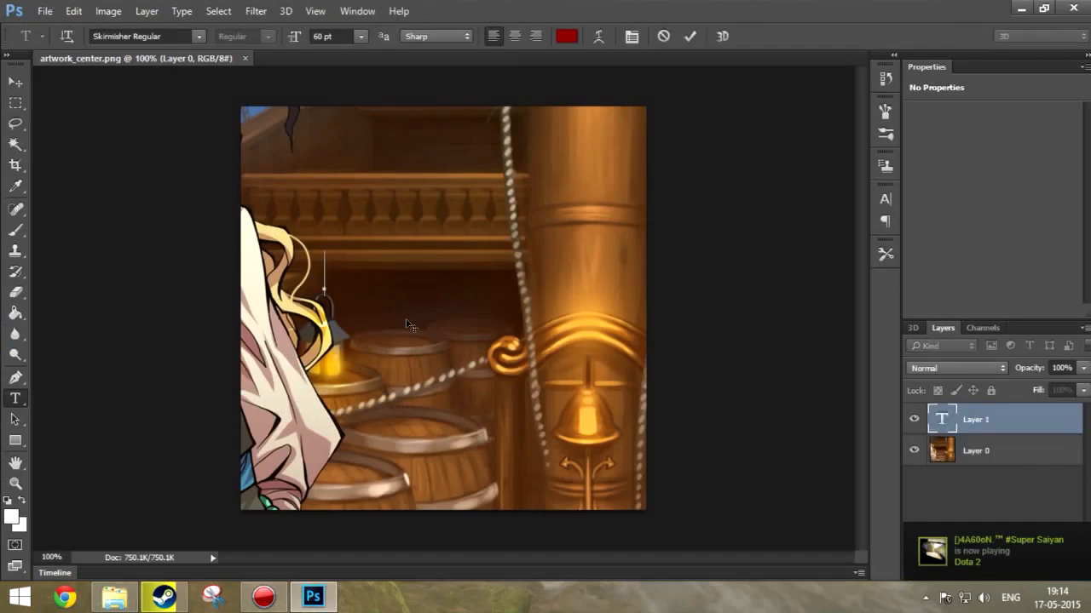
{"action": "type", "text": "M"}
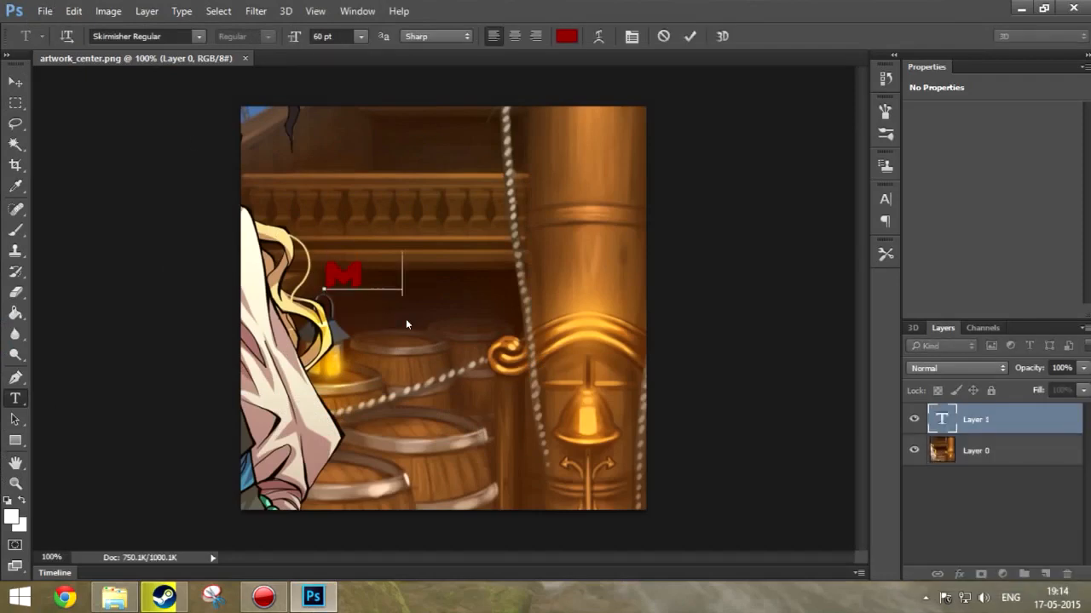
{"action": "type", "text": "D"}
{"action": "key", "text": "ctrl+Return"}
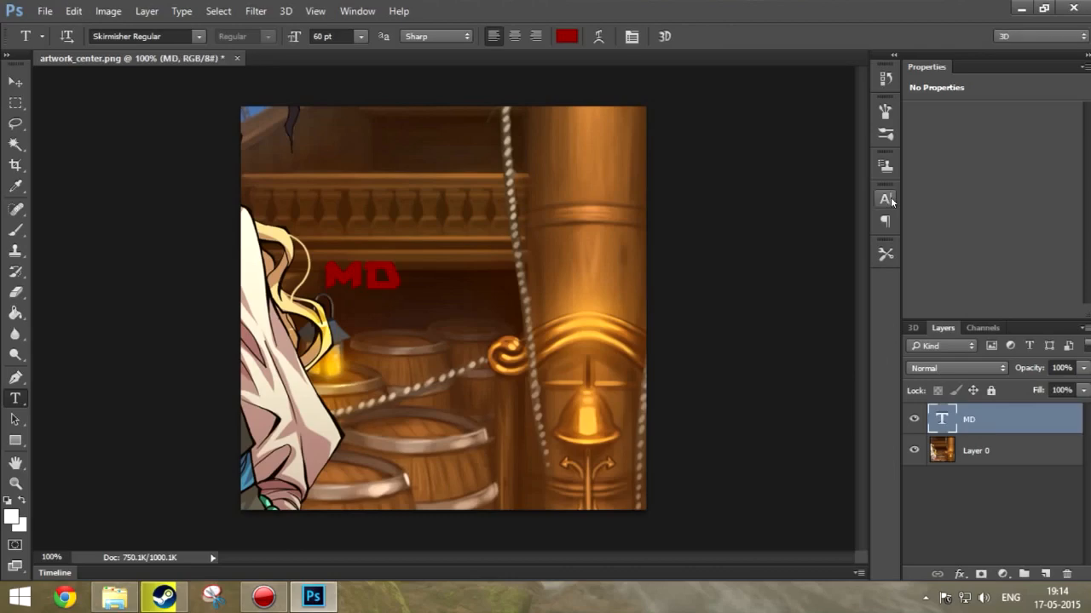
{"action": "left_click", "coordinate": [885, 198]}
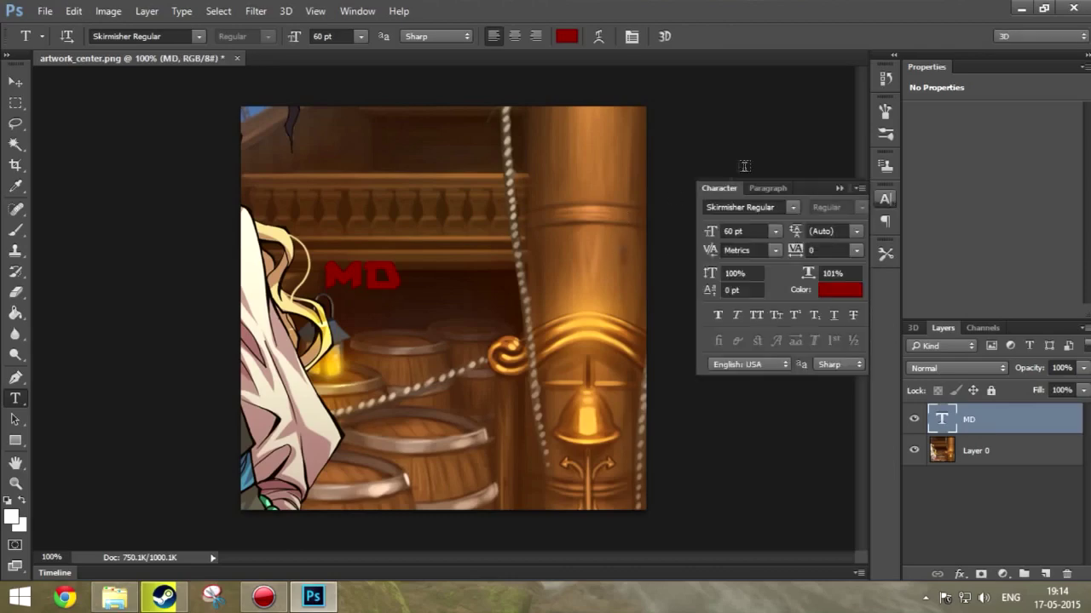
{"action": "left_click", "coordinate": [792, 207]}
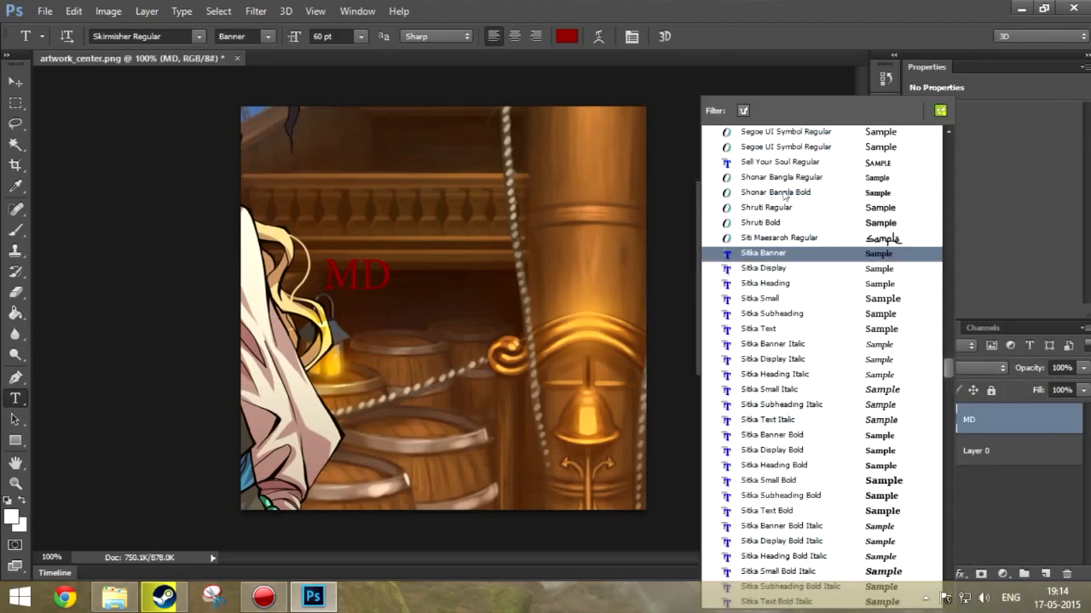
{"action": "scroll", "coordinate": [785, 194], "scroll_direction": "up", "scroll_amount": 1}
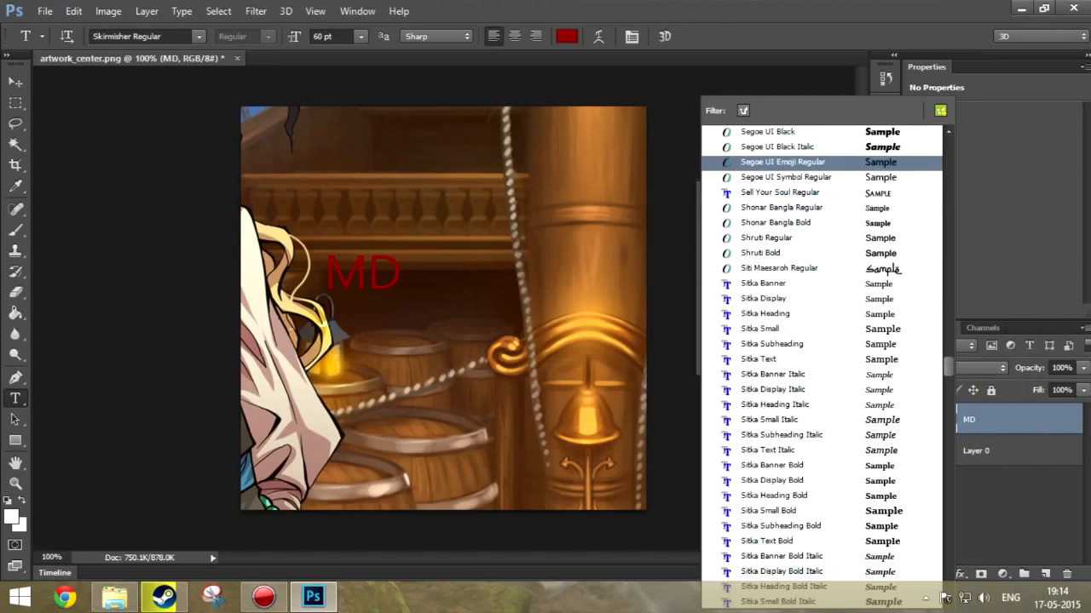
{"action": "type", "text": "devil"}
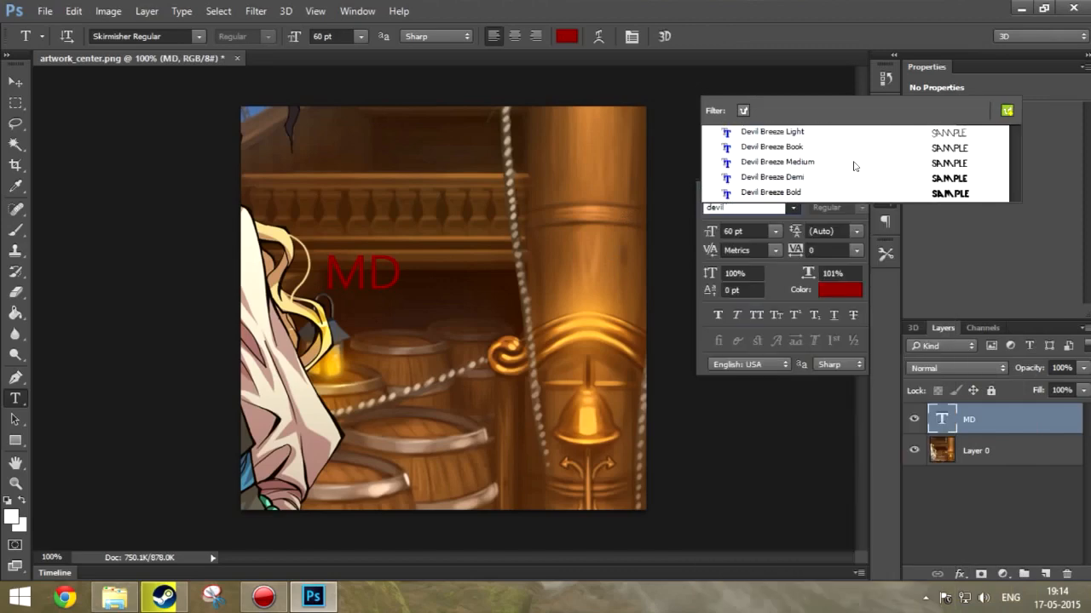
{"action": "left_click", "coordinate": [861, 179]}
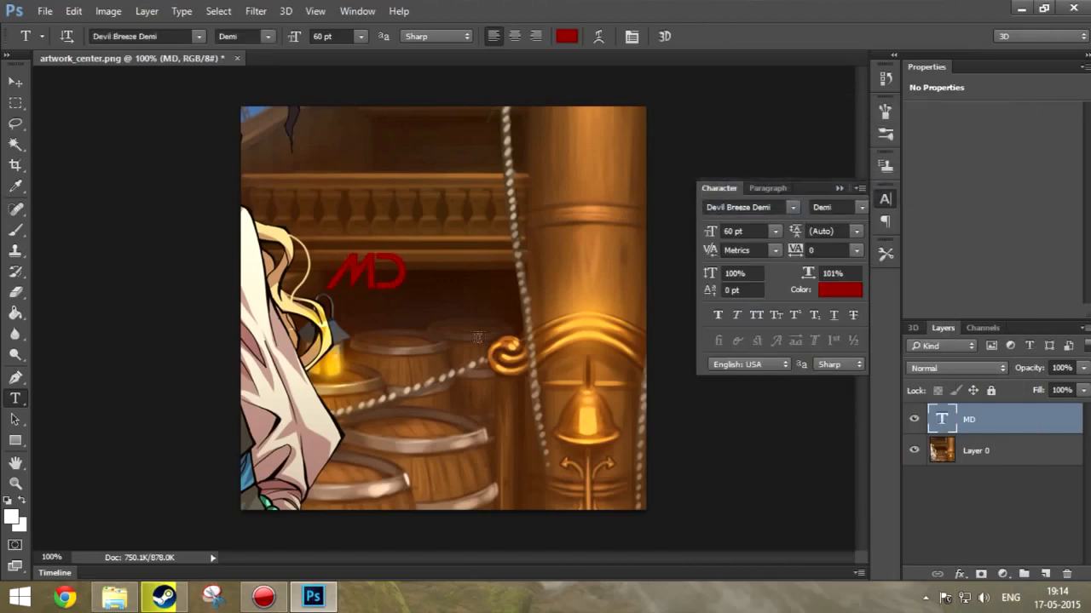
{"action": "left_click_drag", "start_coordinate": [799, 251], "coordinate": [786, 255]}
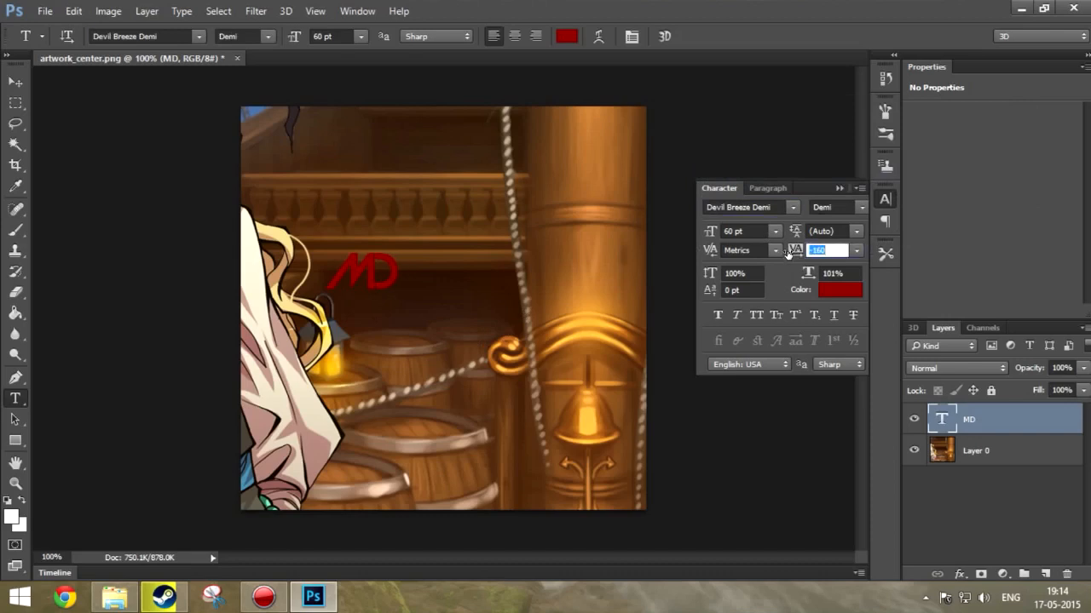
{"action": "left_click_drag", "start_coordinate": [786, 255], "coordinate": [787, 253]}
- Free-transform the MD text to span much of the canvas
{"action": "left_click", "coordinate": [13, 84]}
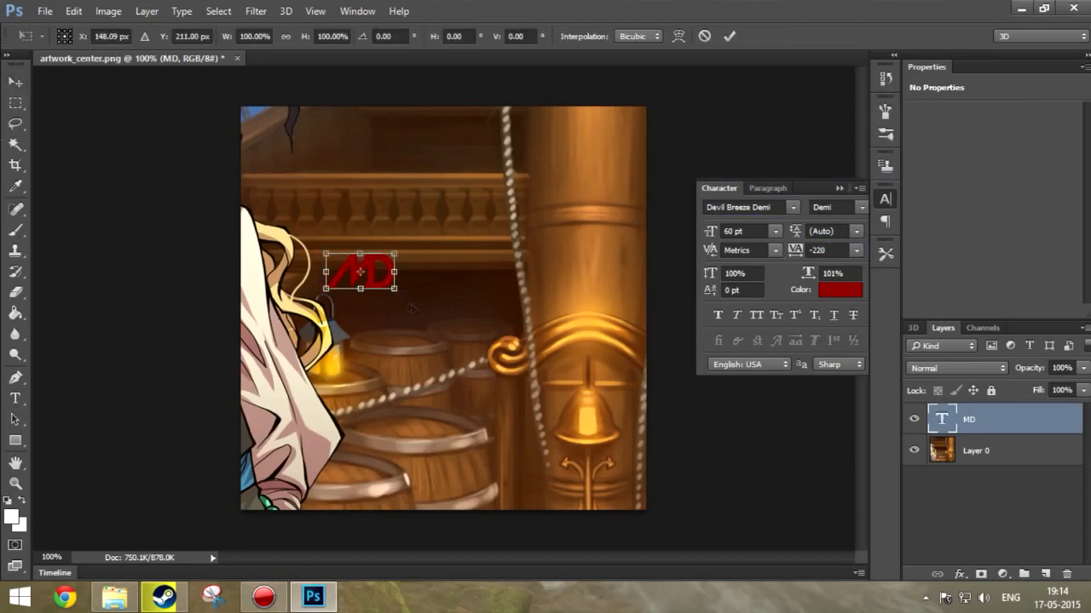
{"action": "left_click_drag", "start_coordinate": [393, 288], "coordinate": [598, 402]}
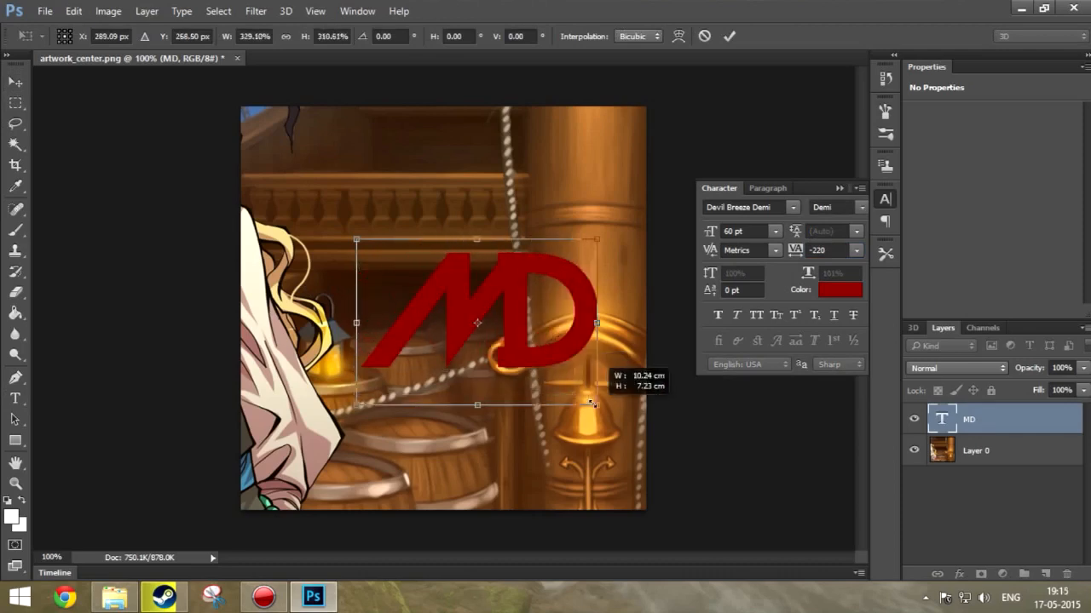
{"action": "left_click_drag", "start_coordinate": [357, 241], "coordinate": [266, 206]}
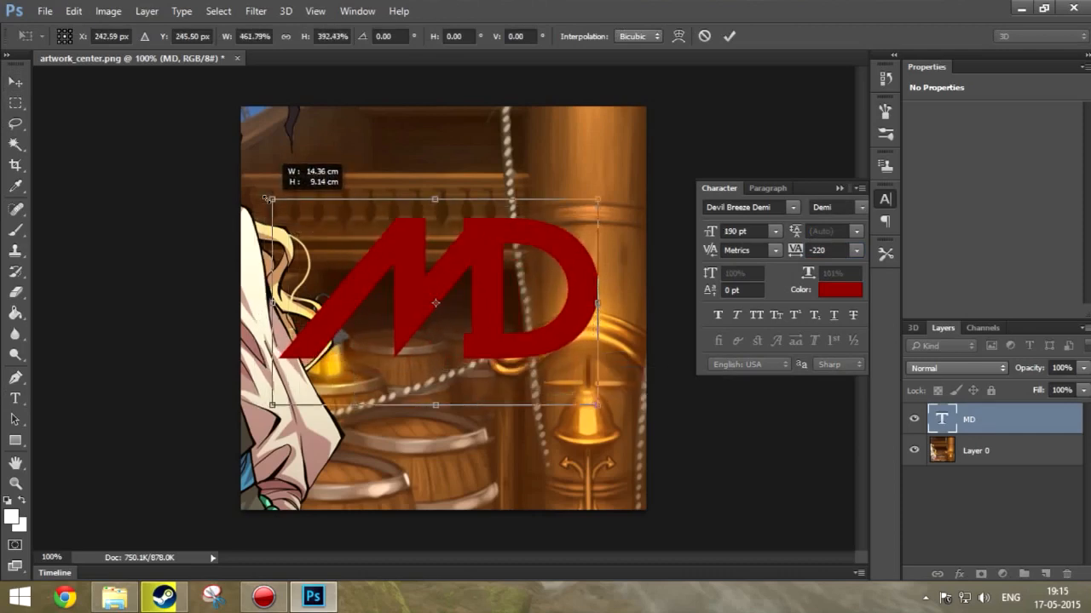
- Commit the scaled MD text and recolour it a golden yellow sampled from the image
{"action": "left_click_drag", "start_coordinate": [437, 237], "coordinate": [431, 241]}
{"action": "key", "text": "Return"}
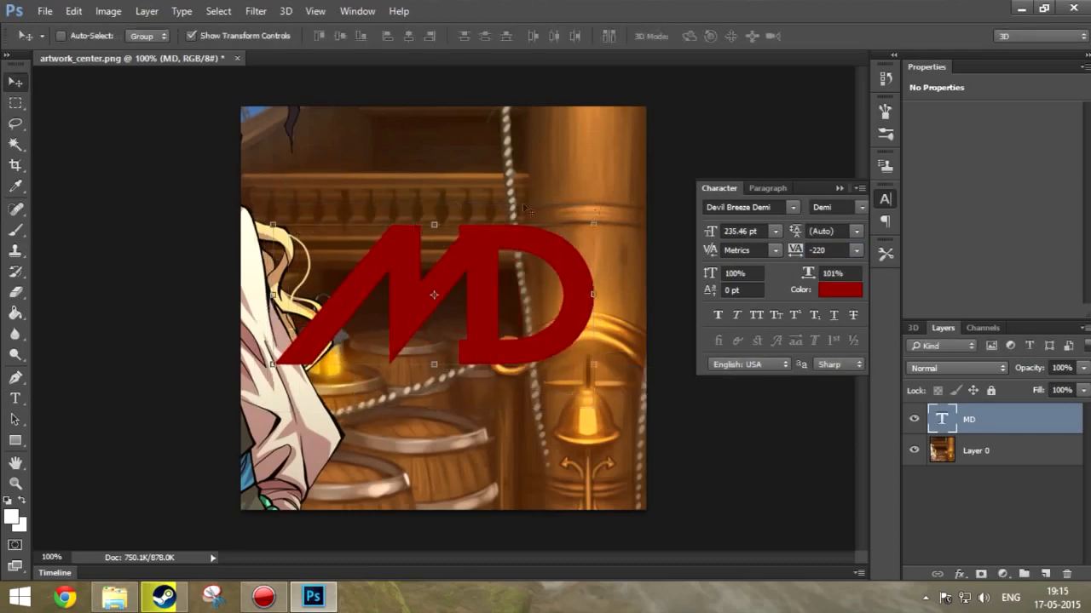
{"action": "left_click", "coordinate": [839, 289]}
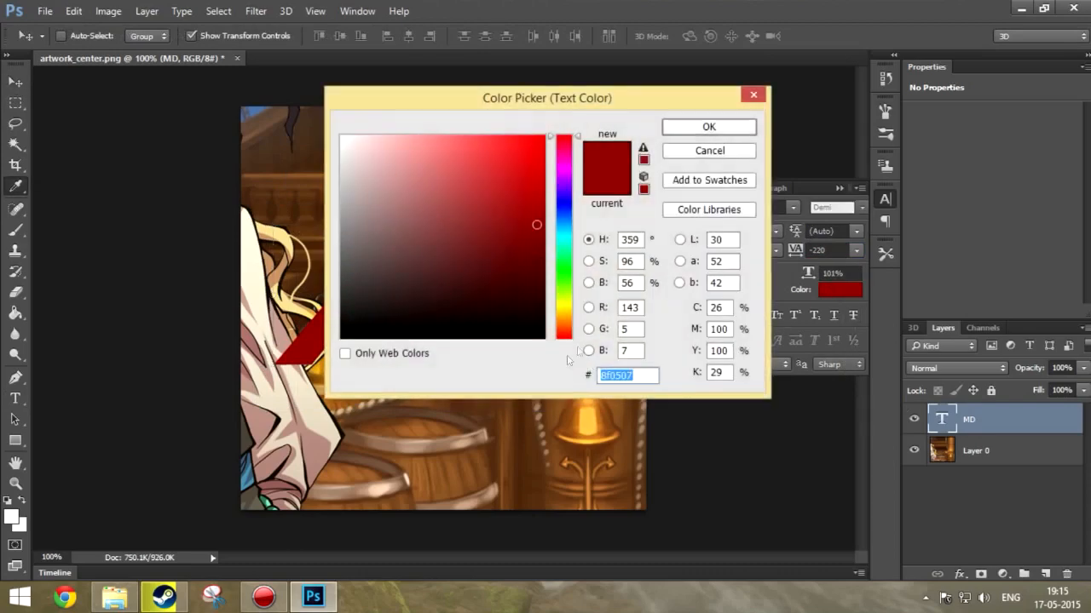
{"action": "mouse_move", "coordinate": [545, 94]}
{"action": "left_mouse_down"}
{"action": "mouse_move", "coordinate": [741, 166]}
{"action": "mouse_move", "coordinate": [922, 168]}
{"action": "left_mouse_up"}
{"action": "left_click", "coordinate": [460, 375]}
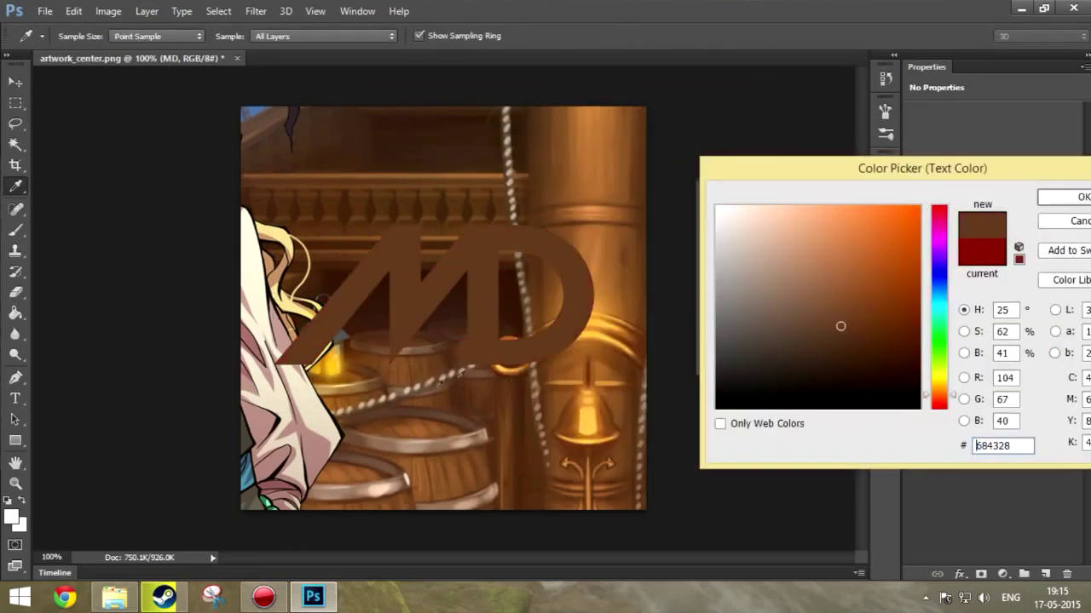
{"action": "left_click", "coordinate": [339, 358]}
{"action": "left_click", "coordinate": [916, 206]}
{"action": "left_click_drag", "start_coordinate": [922, 168], "coordinate": [748, 159]}
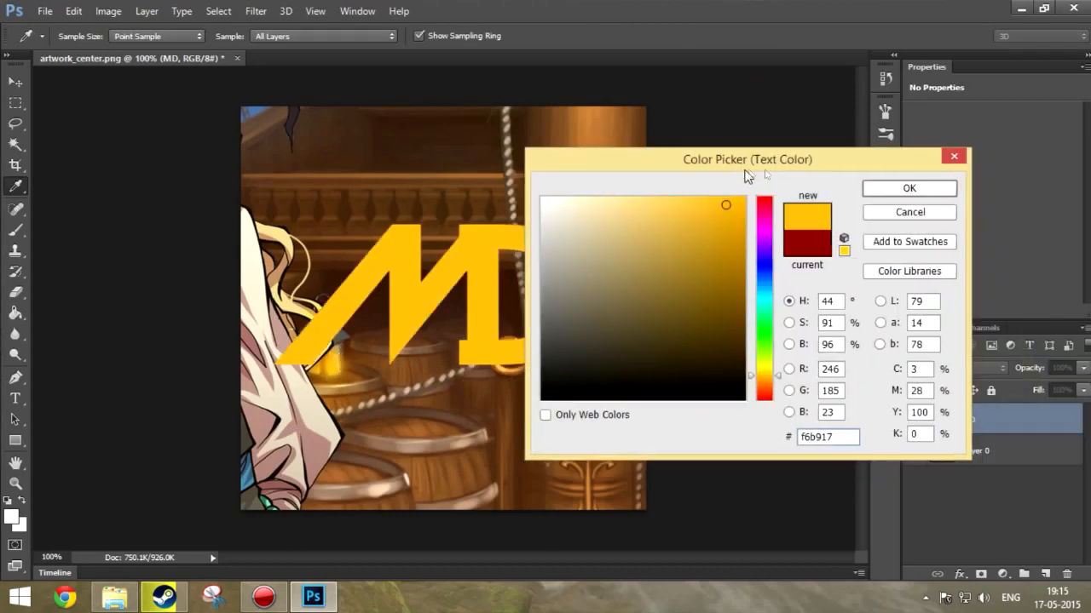
{"action": "left_click", "coordinate": [910, 188]}
- In the MD layer's style settings, leave Drop Shadow off and enable Gradient Overlay
{"action": "right_click", "coordinate": [961, 415]}
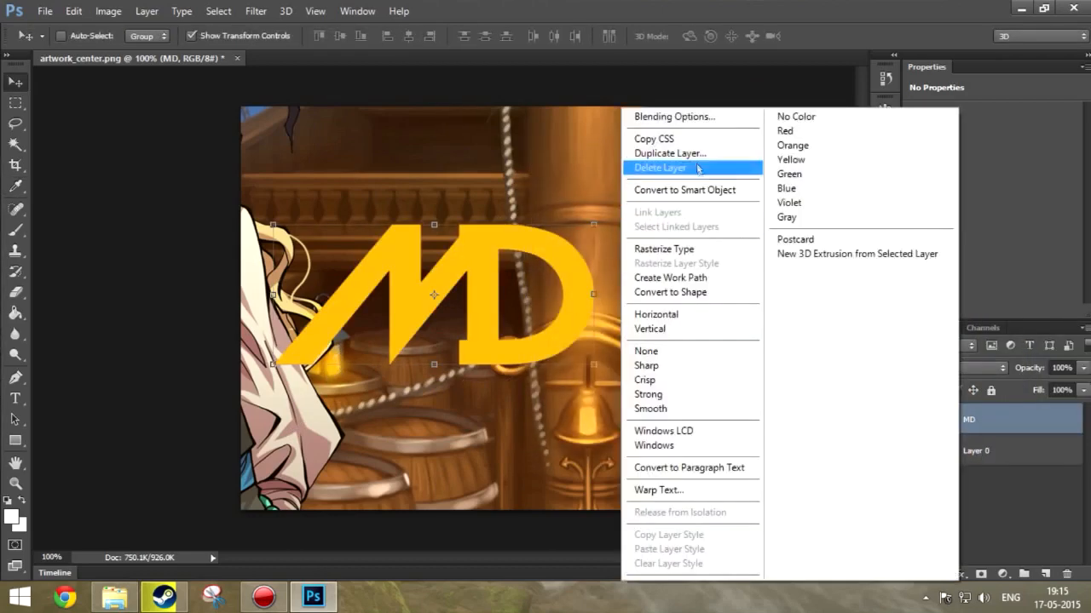
{"action": "left_click", "coordinate": [663, 118]}
{"action": "left_click_drag", "start_coordinate": [540, 152], "coordinate": [744, 173]}
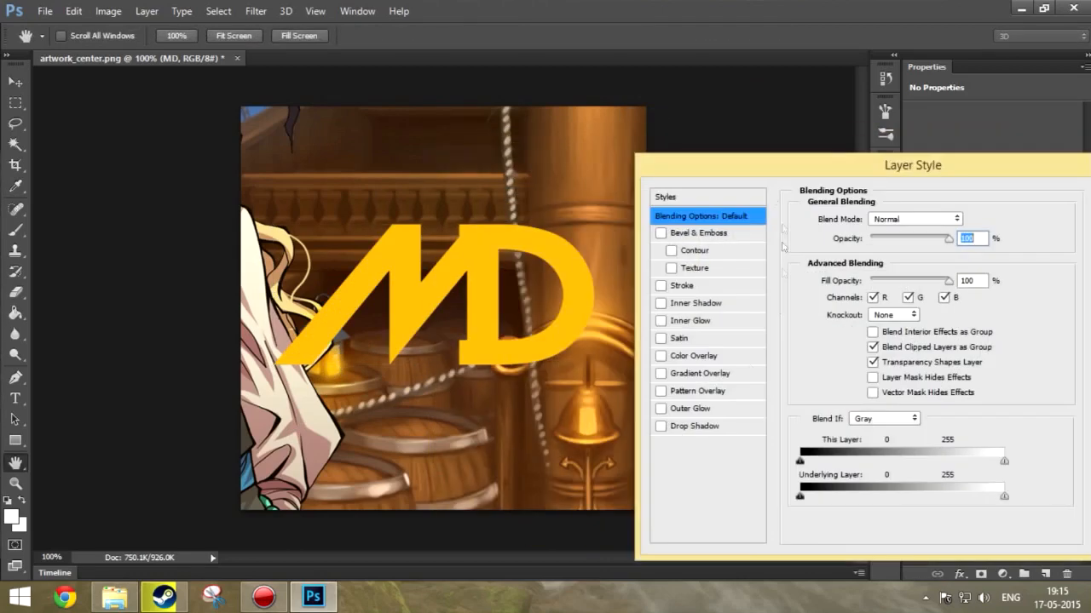
{"action": "left_click", "coordinate": [661, 427]}
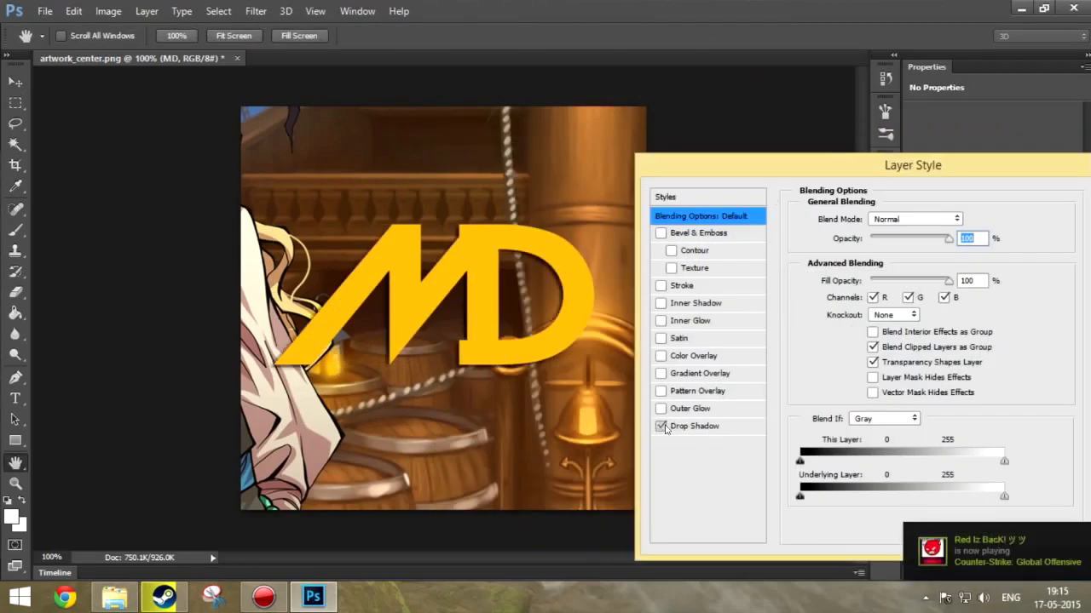
{"action": "left_click", "coordinate": [662, 426]}
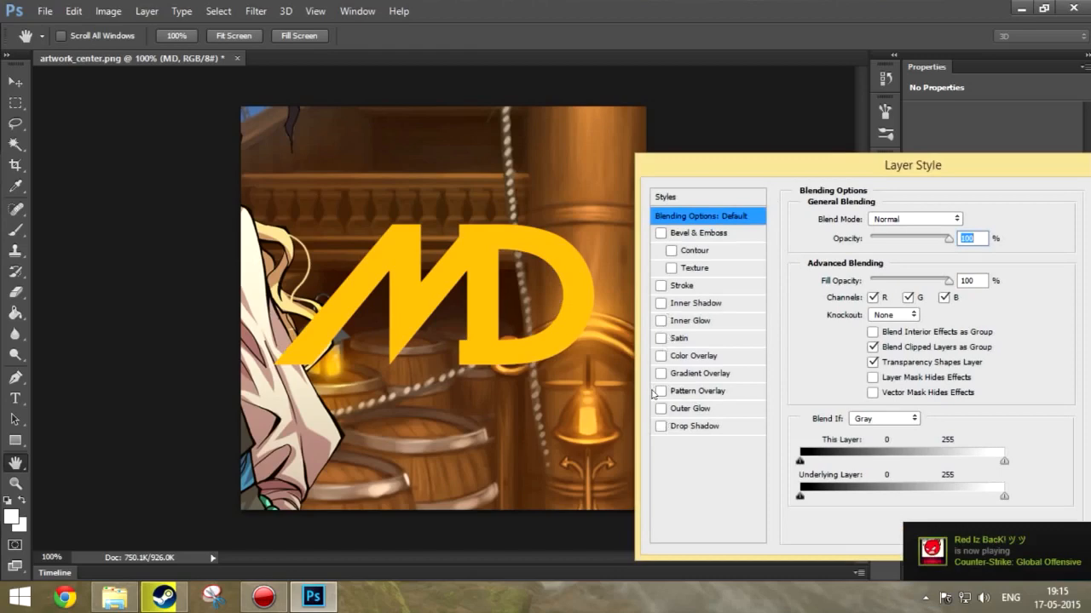
{"action": "left_click", "coordinate": [698, 373]}
- Set the gradient from logo yellow to orange-brown and tilt its angle to about 124°
{"action": "left_click", "coordinate": [912, 226]}
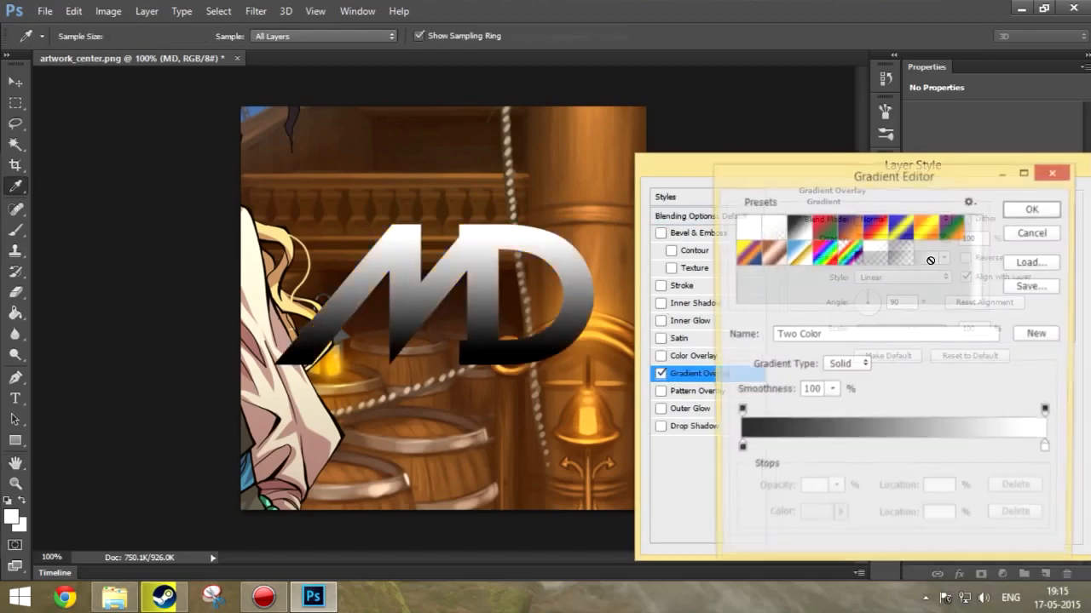
{"action": "left_click", "coordinate": [739, 449]}
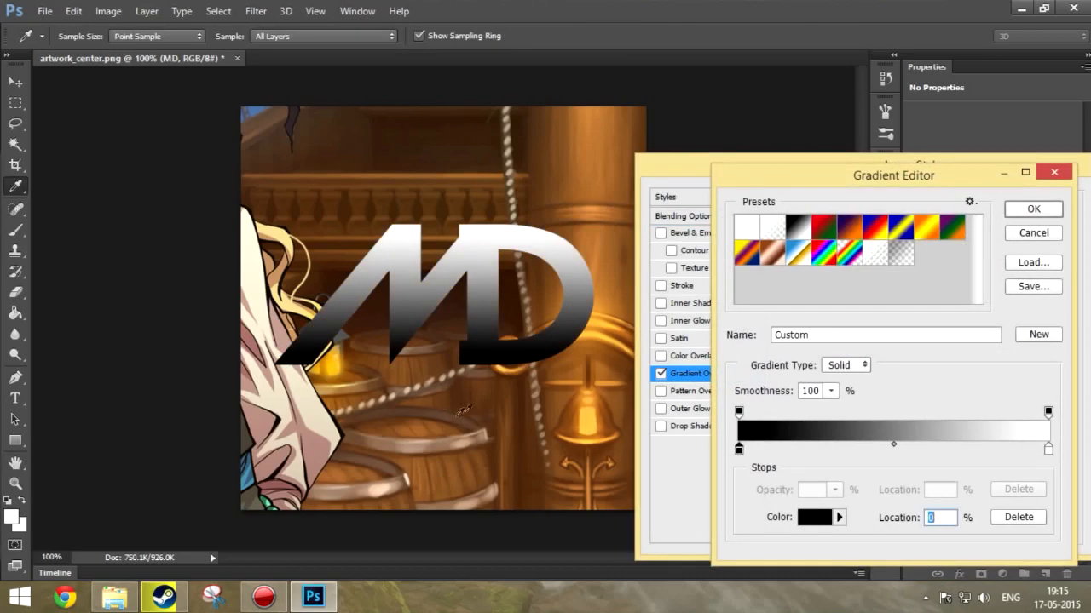
{"action": "left_click", "coordinate": [341, 364]}
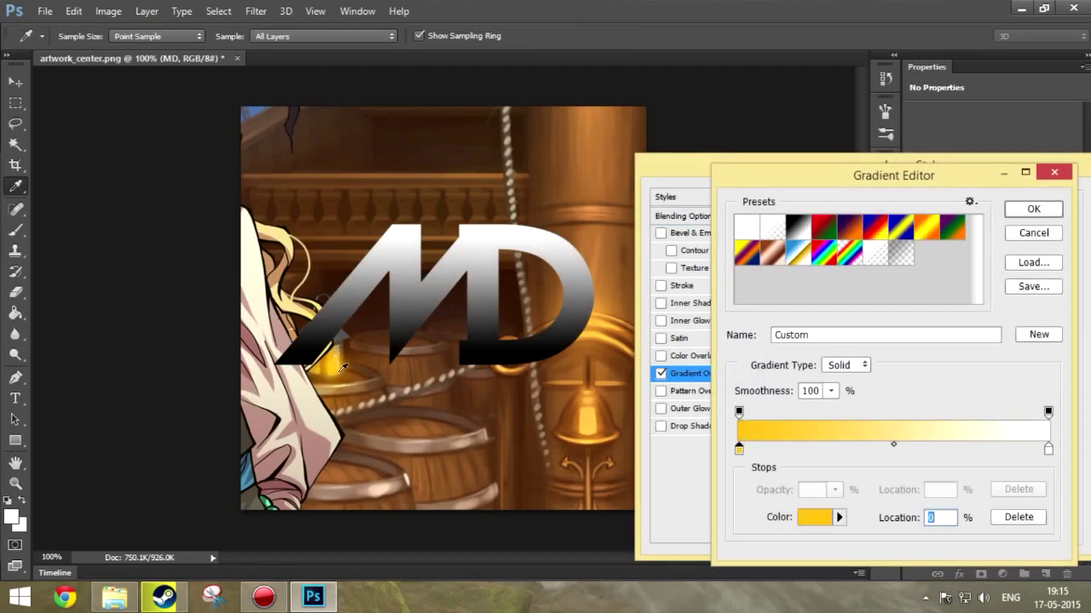
{"action": "left_click", "coordinate": [1048, 450]}
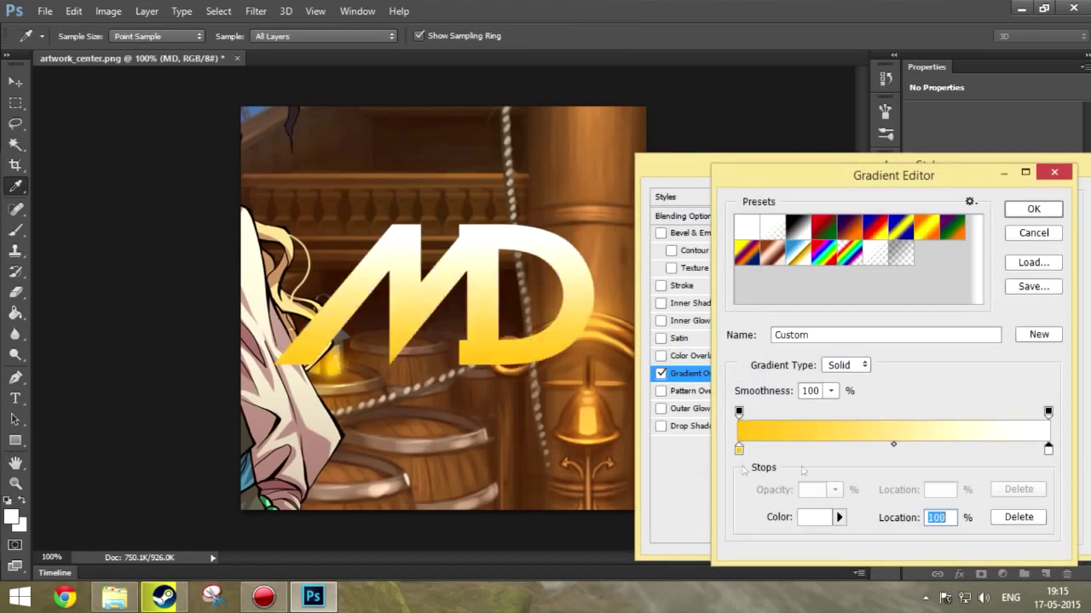
{"action": "left_click", "coordinate": [605, 398]}
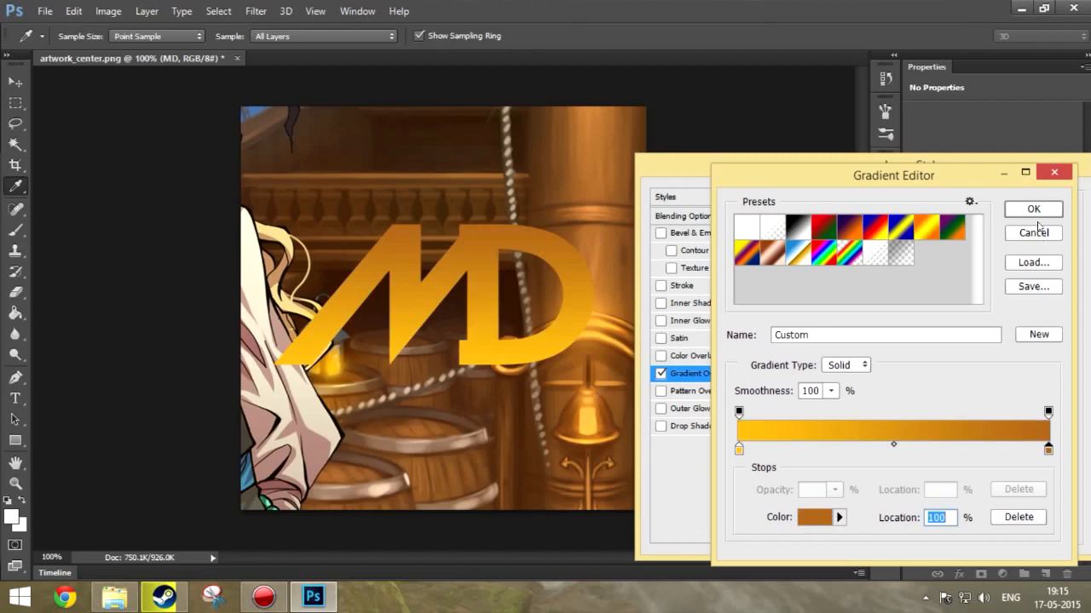
{"action": "left_click", "coordinate": [1033, 213]}
{"action": "left_click", "coordinate": [865, 301]}
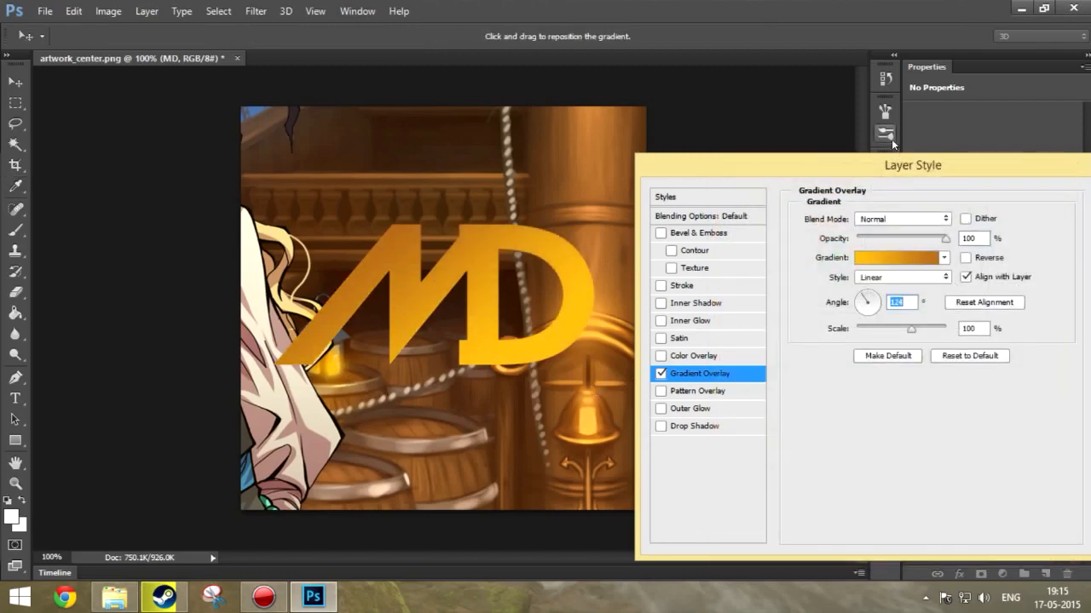
- Enable Outer Glow coloured with orange sampled from the lamp
{"action": "left_click", "coordinate": [690, 408]}
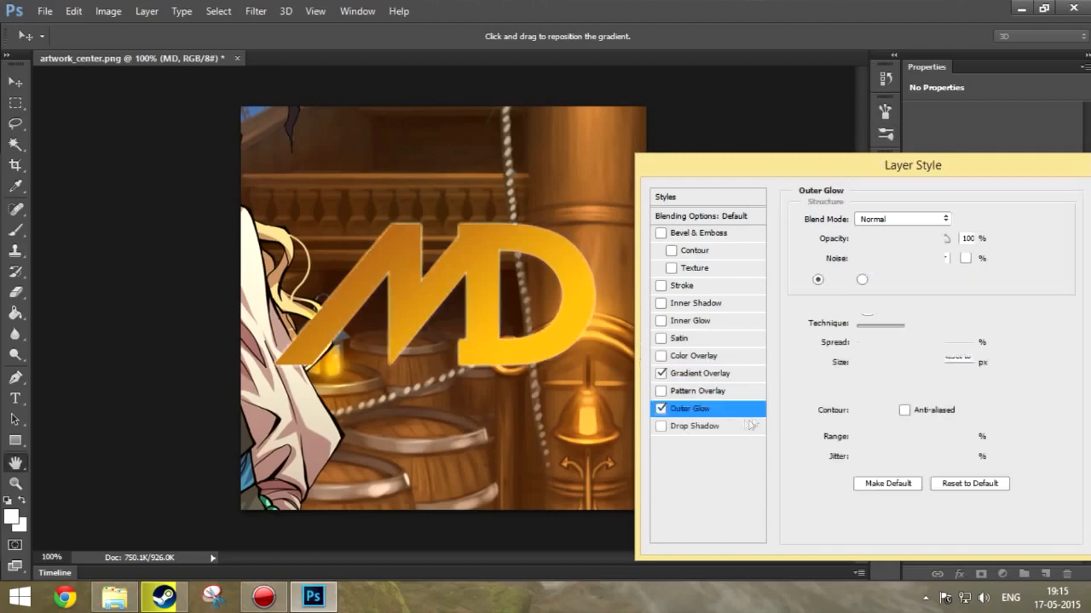
{"action": "left_click", "coordinate": [875, 274]}
{"action": "left_click_drag", "start_coordinate": [567, 162], "coordinate": [715, 187]}
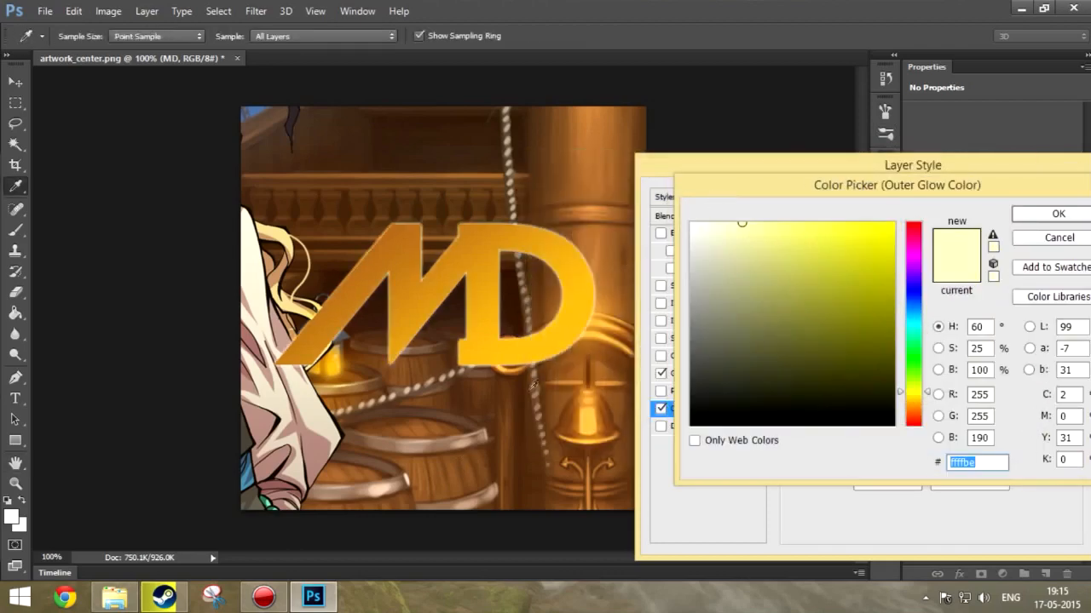
{"action": "left_click", "coordinate": [585, 415]}
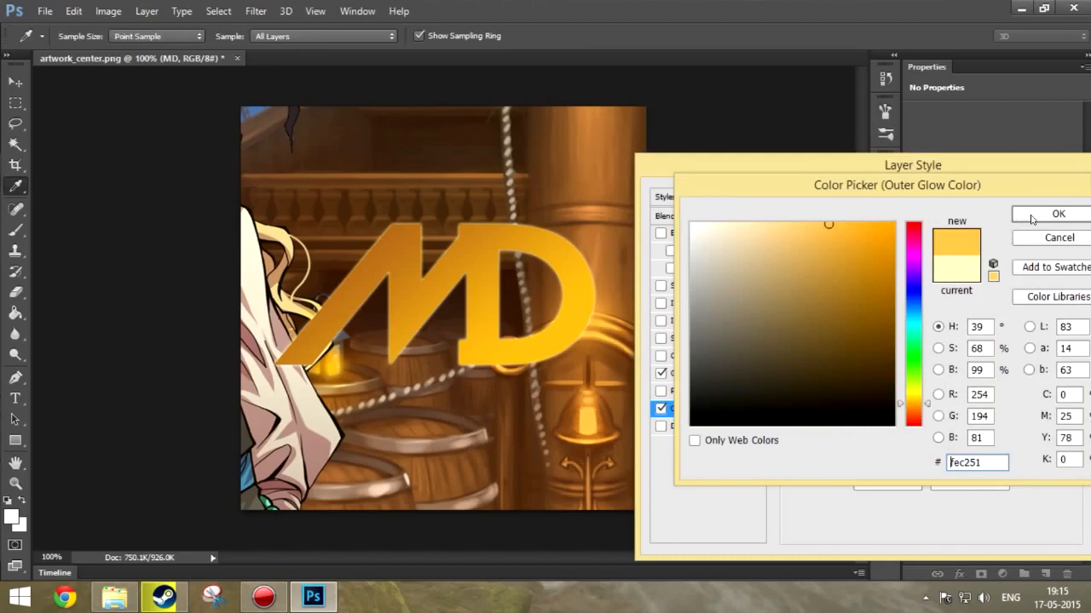
{"action": "left_click", "coordinate": [1057, 214]}
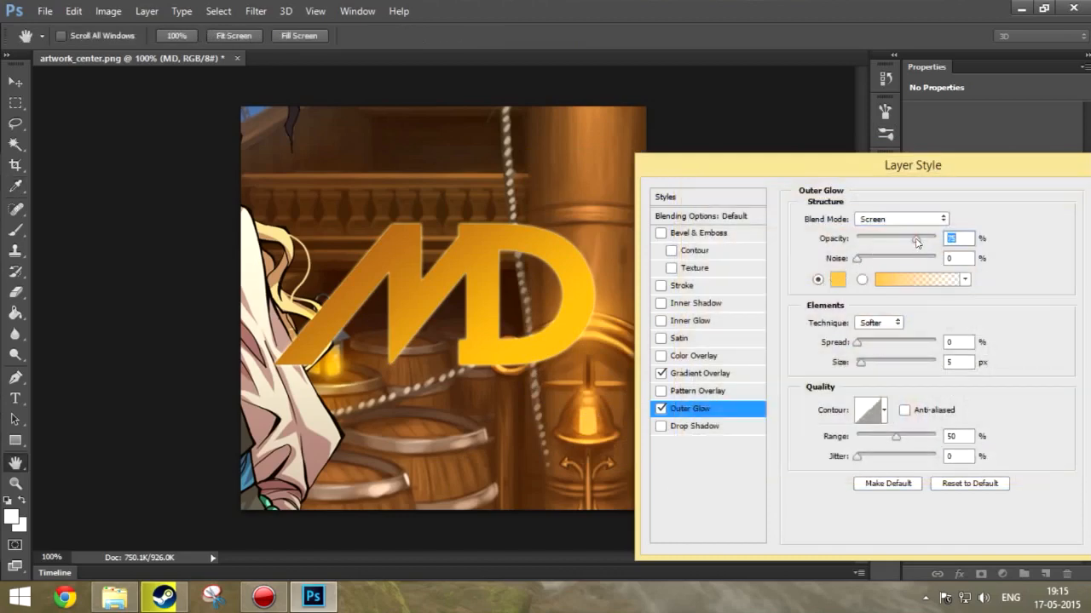
- Set the glow to Opacity 100, Size 8 px, Range 100 and Jitter 0
{"action": "left_click_drag", "start_coordinate": [917, 240], "coordinate": [938, 240]}
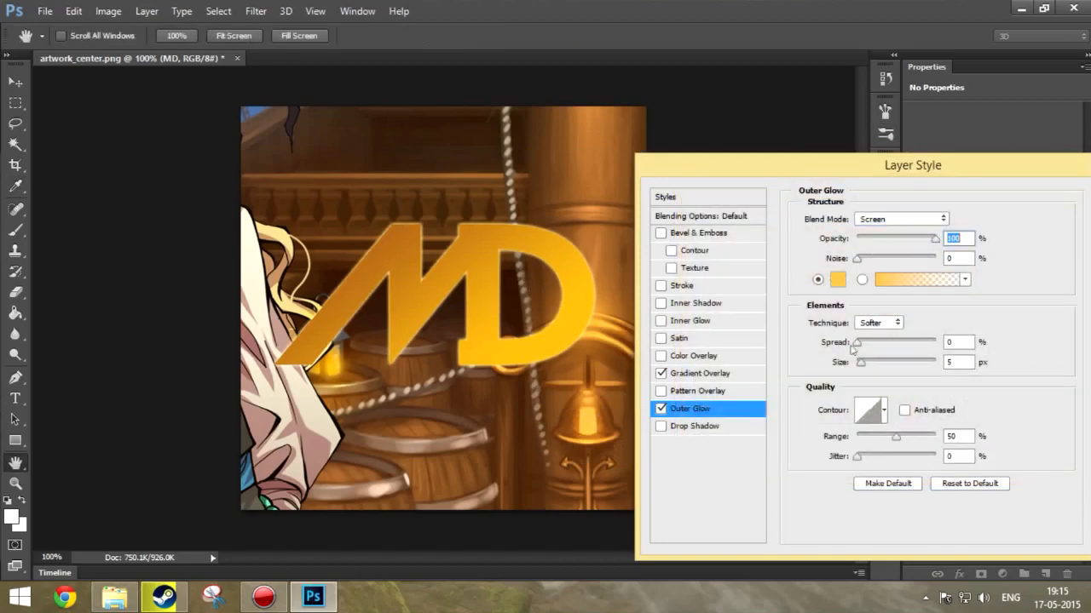
{"action": "left_click_drag", "start_coordinate": [861, 363], "coordinate": [867, 363]}
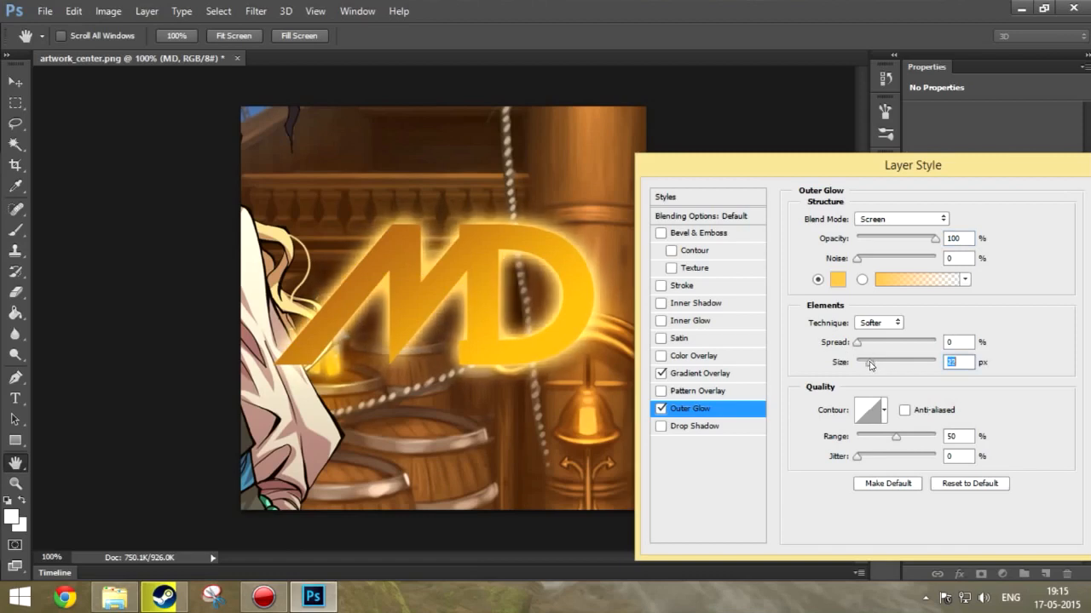
{"action": "left_click_drag", "start_coordinate": [867, 363], "coordinate": [862, 363]}
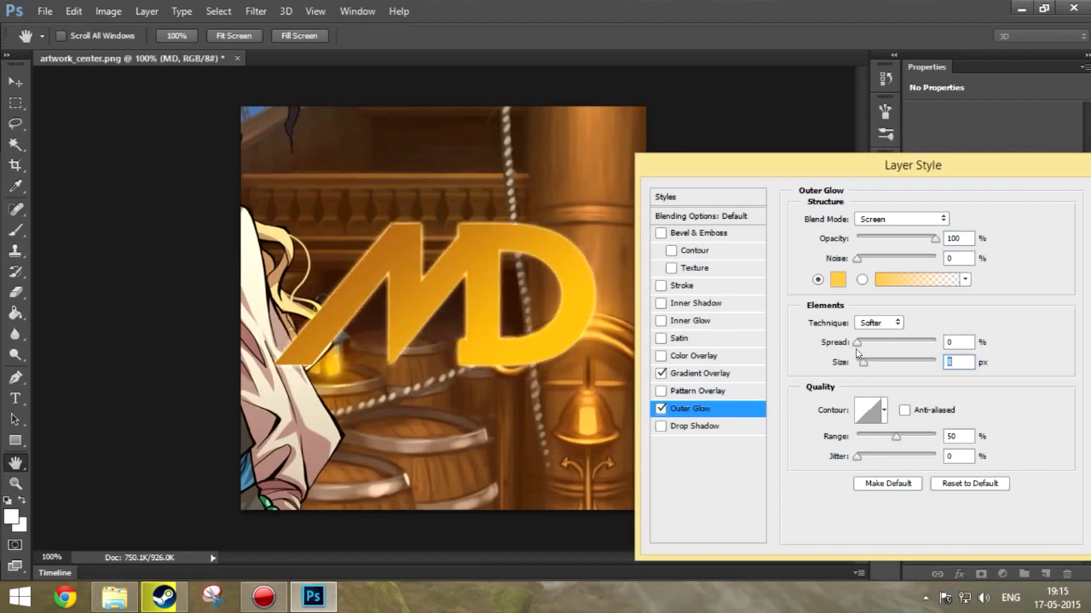
{"action": "left_click_drag", "start_coordinate": [857, 343], "coordinate": [858, 344]}
{"action": "left_click_drag", "start_coordinate": [894, 436], "coordinate": [1027, 435]}
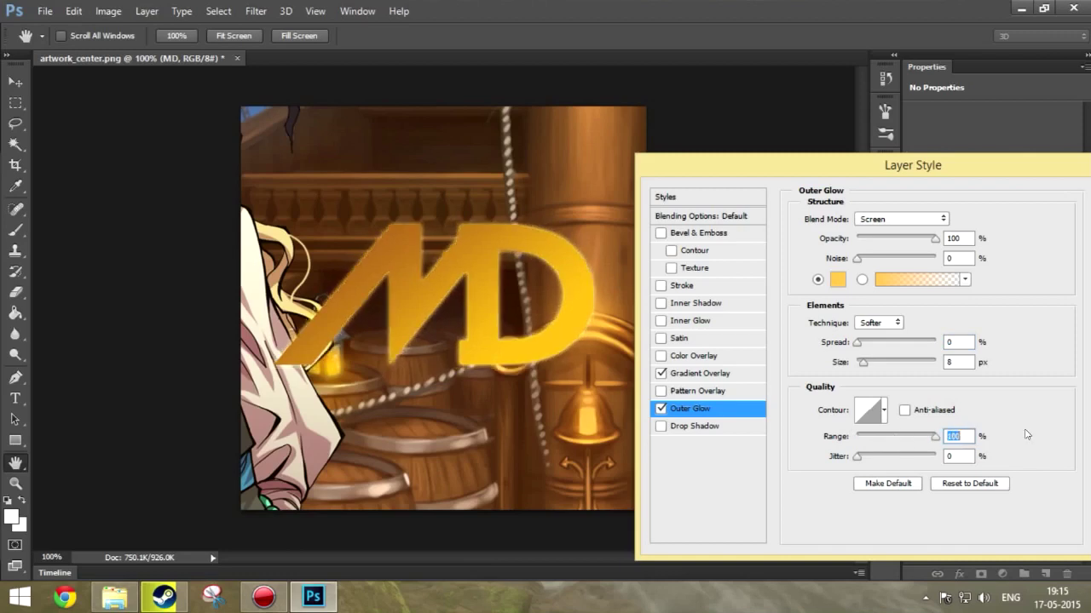
{"action": "left_click", "coordinate": [858, 457]}
{"action": "left_click_drag", "start_coordinate": [879, 457], "coordinate": [857, 458]}
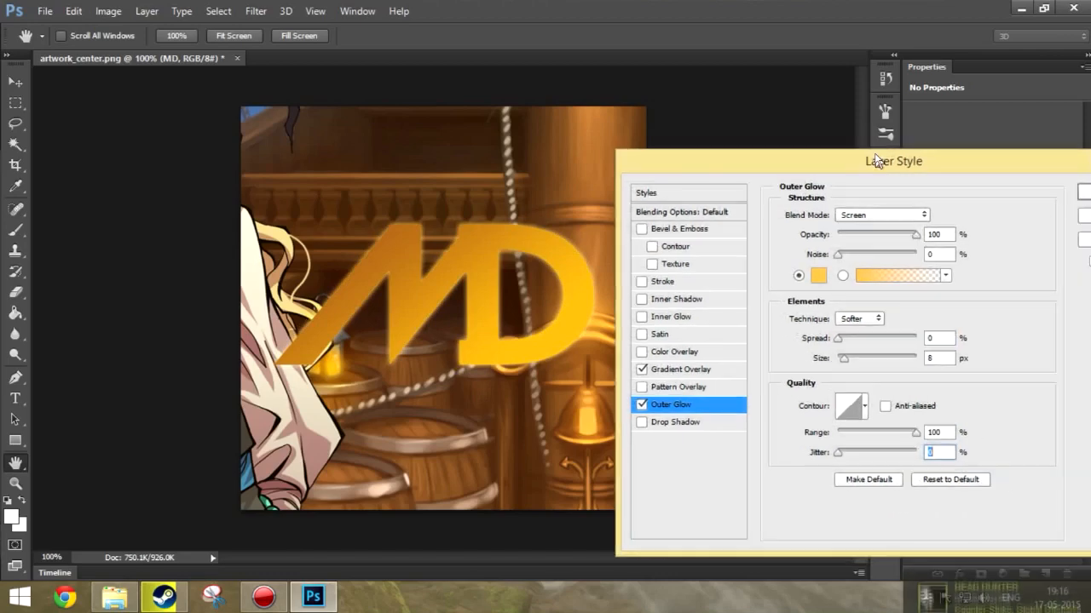
- Switch the glow to a fading gradient and apply the layer effects
{"action": "left_click_drag", "start_coordinate": [896, 165], "coordinate": [893, 136]}
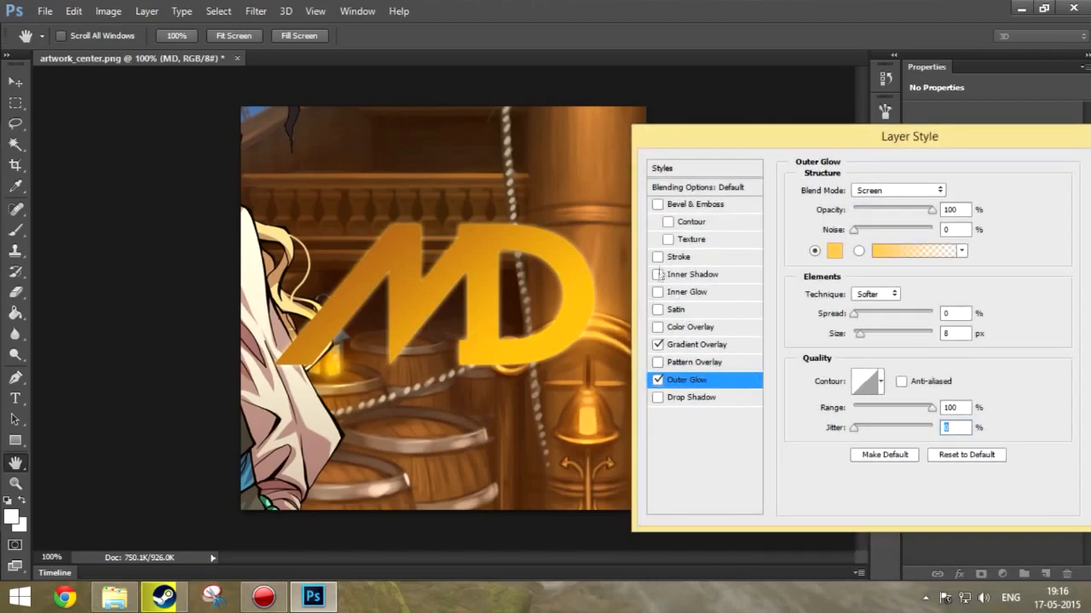
{"action": "left_click", "coordinate": [657, 257]}
{"action": "left_click_drag", "start_coordinate": [910, 136], "coordinate": [730, 153]}
{"action": "left_click", "coordinate": [969, 182]}
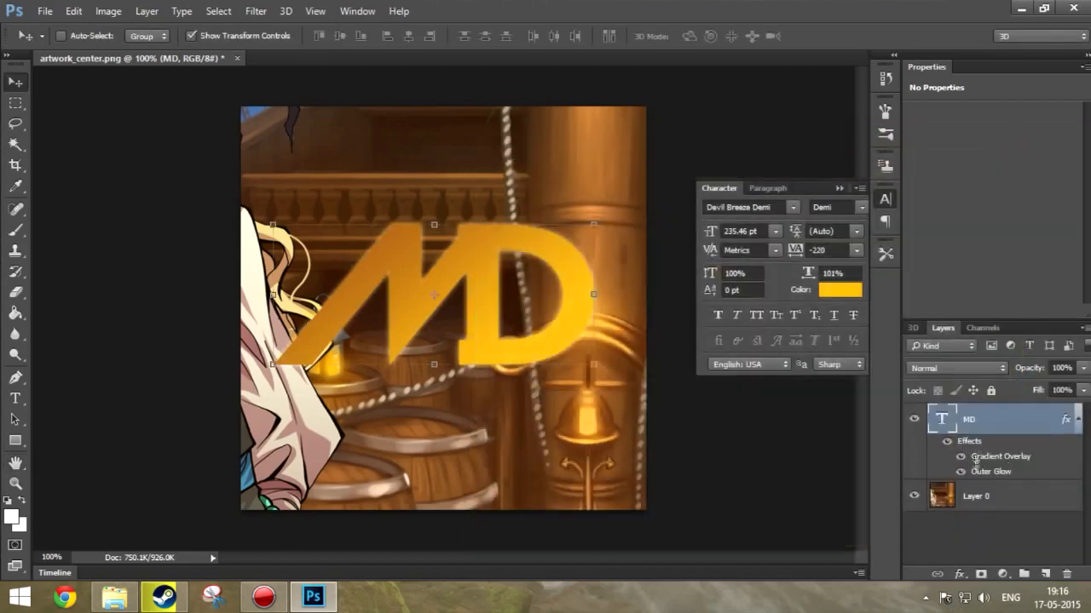
- Align the MD logo to the horizontal centre of Layer 0 and start a text box below it
{"action": "left_click", "coordinate": [975, 497], "text": "shift"}
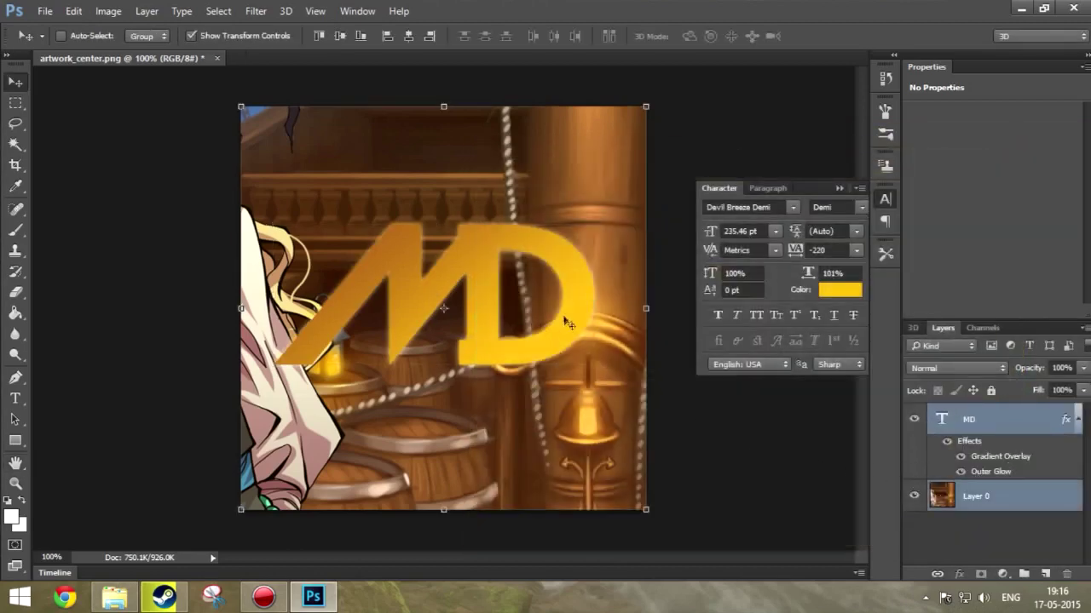
{"action": "left_click", "coordinate": [408, 36]}
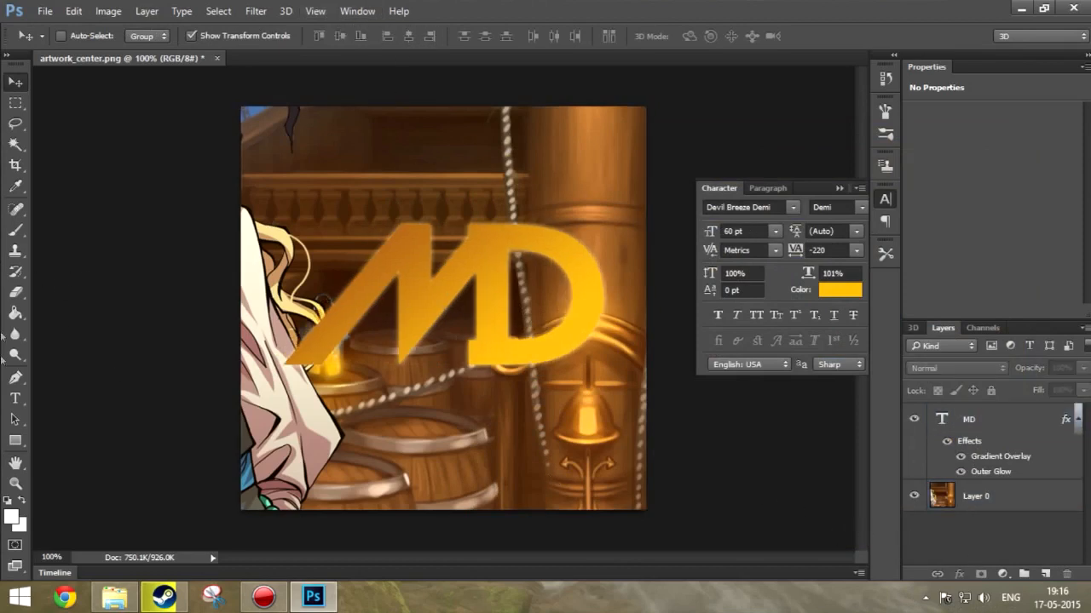
{"action": "left_click", "coordinate": [16, 398]}
{"action": "left_click", "coordinate": [317, 388]}
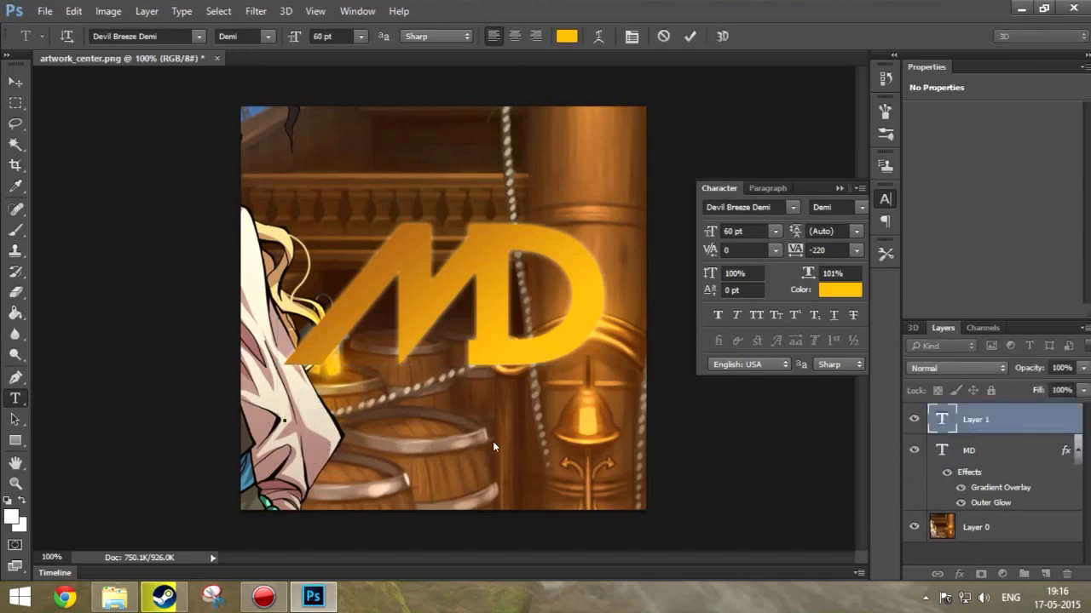
{"action": "type", "text": "GA"}
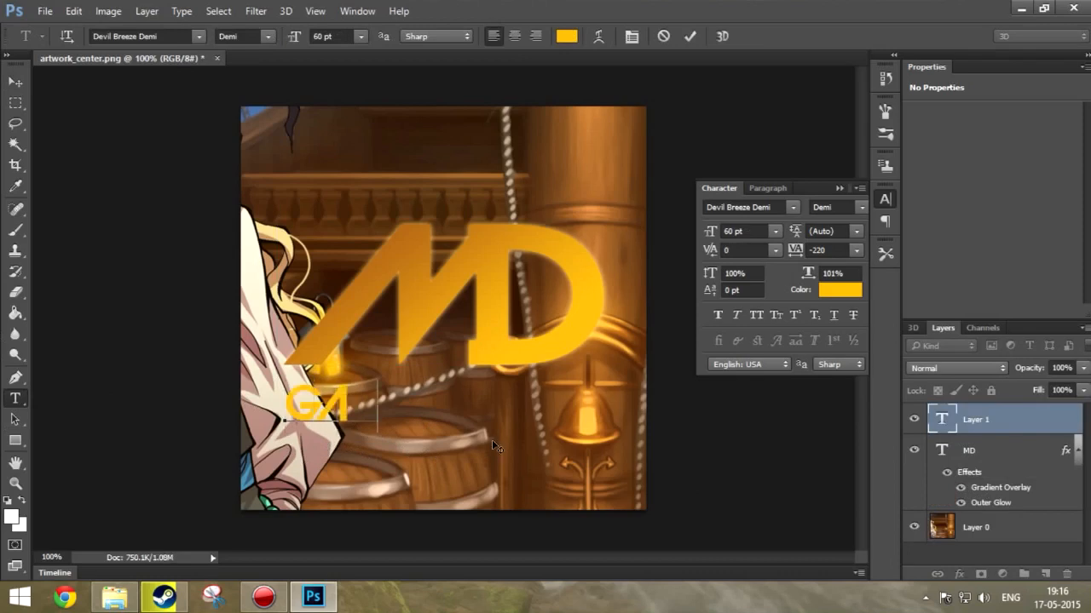
{"action": "type", "text": "MER"}
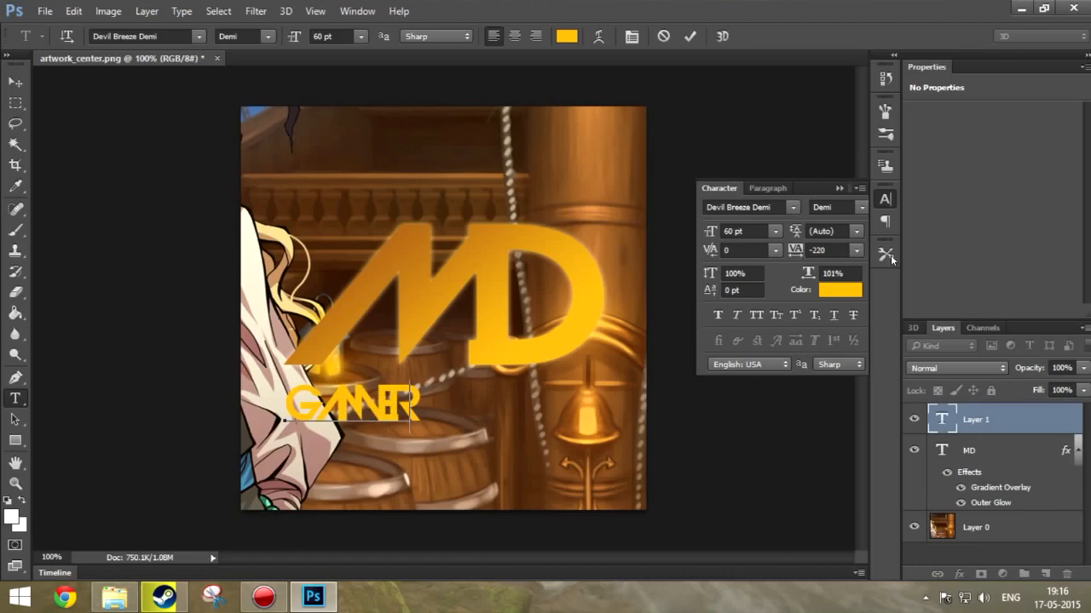
- Enter MILINDEVIL as the subtitle and reset its tracking to 0
{"action": "left_click_drag", "start_coordinate": [422, 402], "coordinate": [250, 402]}
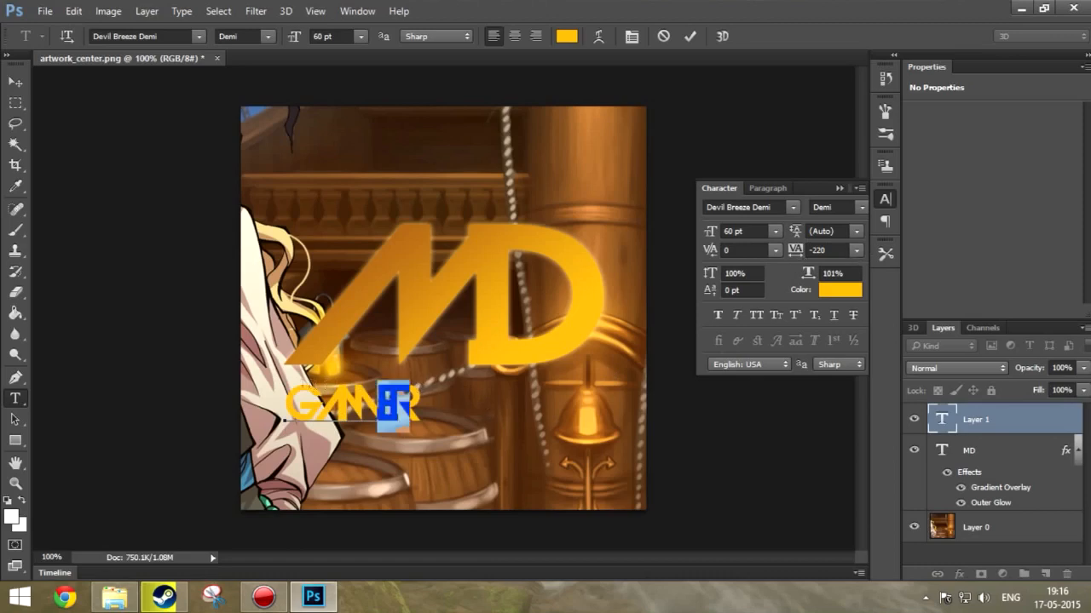
{"action": "type", "text": "MI"}
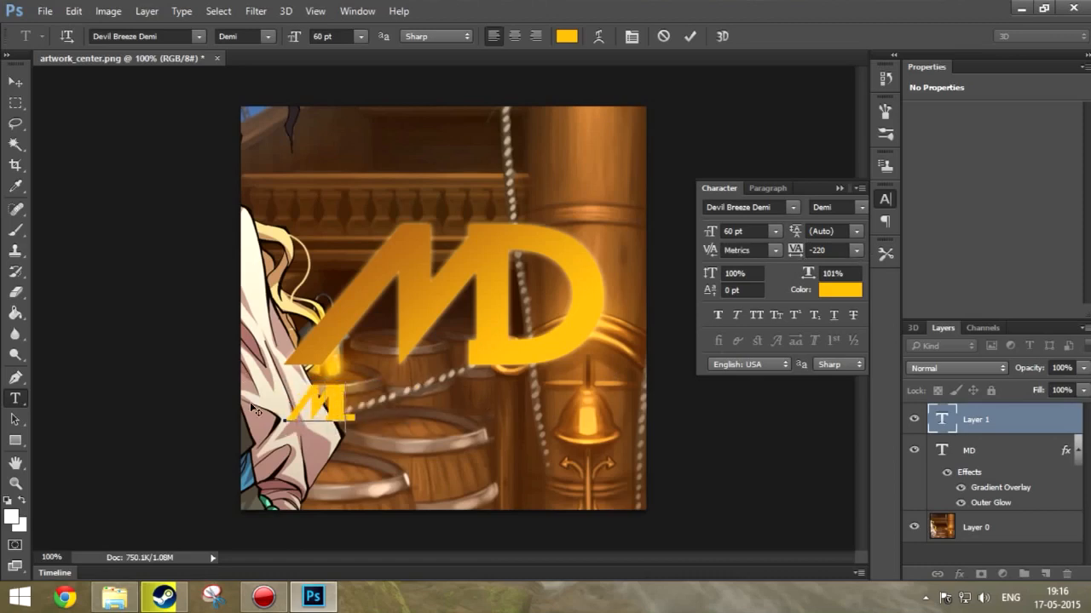
{"action": "type", "text": "NDEVIL"}
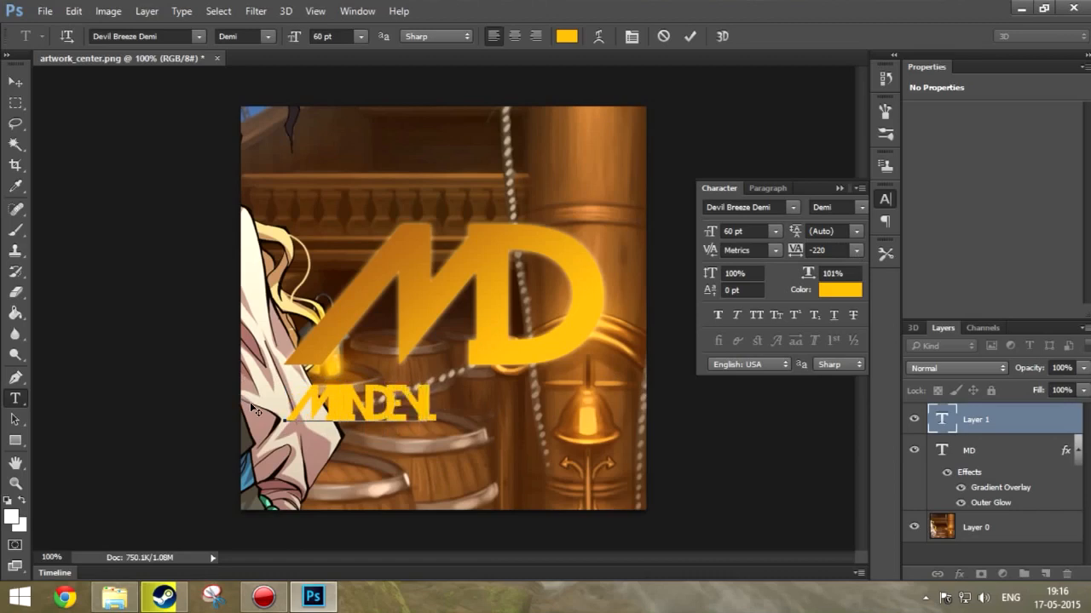
{"action": "left_click", "coordinate": [856, 250]}
{"action": "left_click", "coordinate": [837, 380]}
{"action": "left_click", "coordinate": [990, 419]}
{"action": "left_click", "coordinate": [857, 249]}
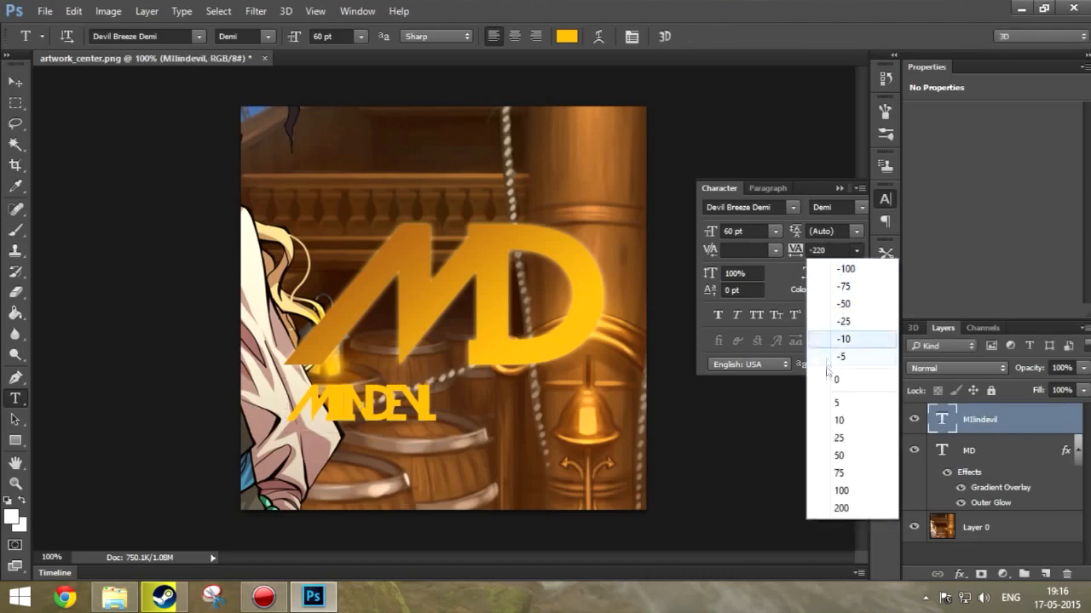
{"action": "left_click", "coordinate": [849, 383]}
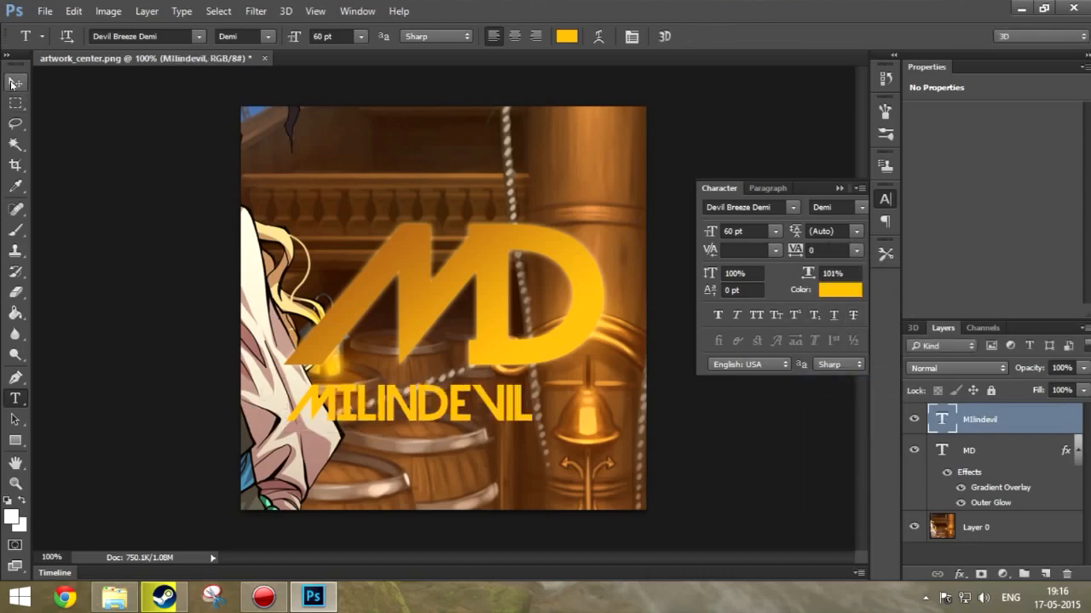
- Set the subtitle in Friday13 Regular and move it right under the logo
{"action": "left_click", "coordinate": [16, 81]}
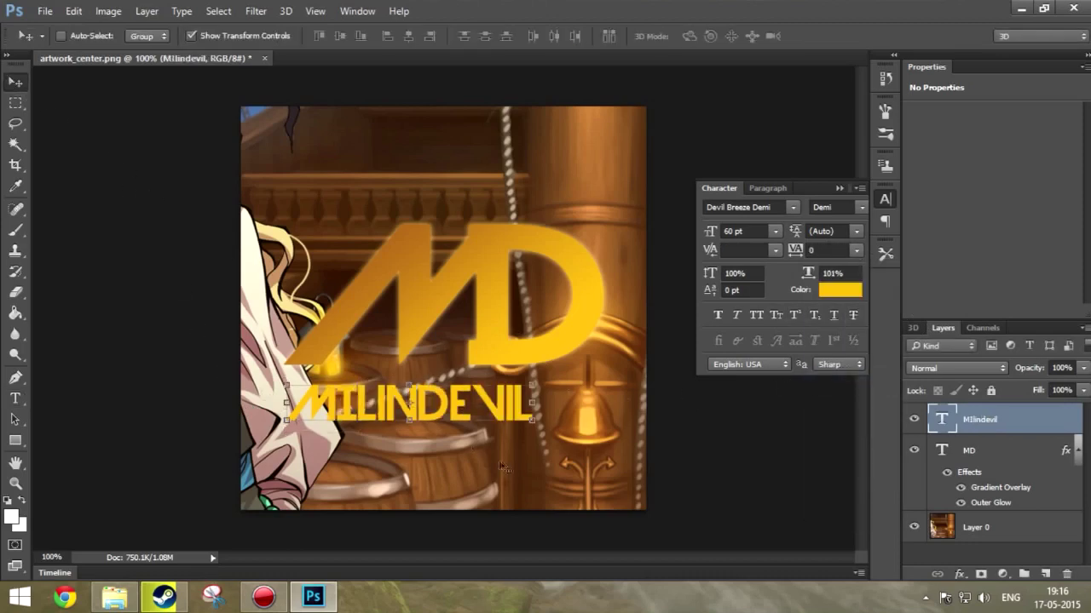
{"action": "left_click", "coordinate": [793, 207]}
{"action": "scroll", "coordinate": [877, 383], "scroll_direction": "down", "scroll_amount": 8}
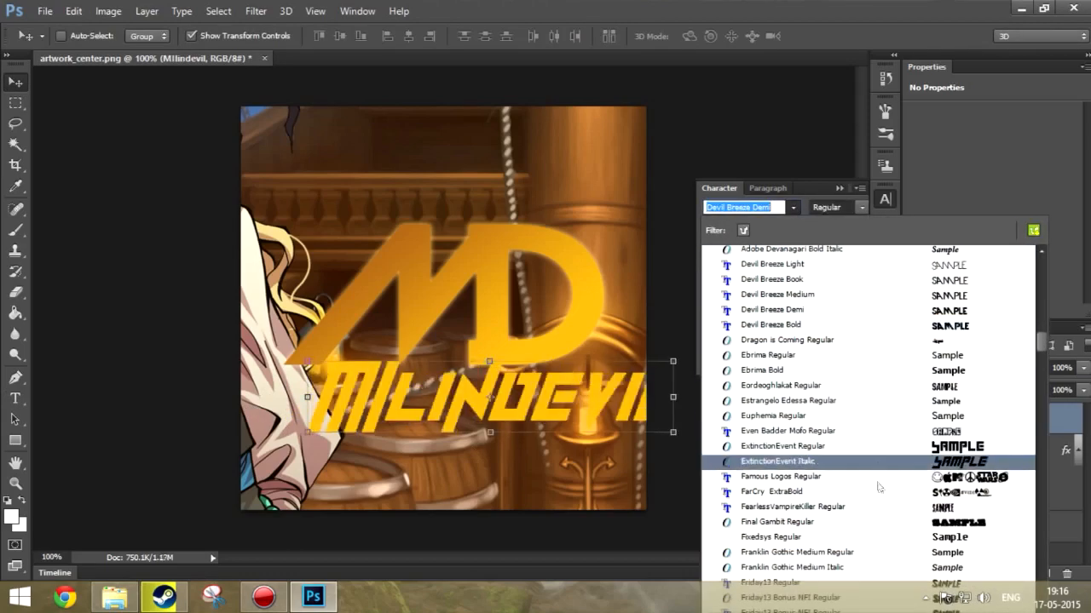
{"action": "scroll", "coordinate": [879, 486], "scroll_direction": "down", "scroll_amount": 2}
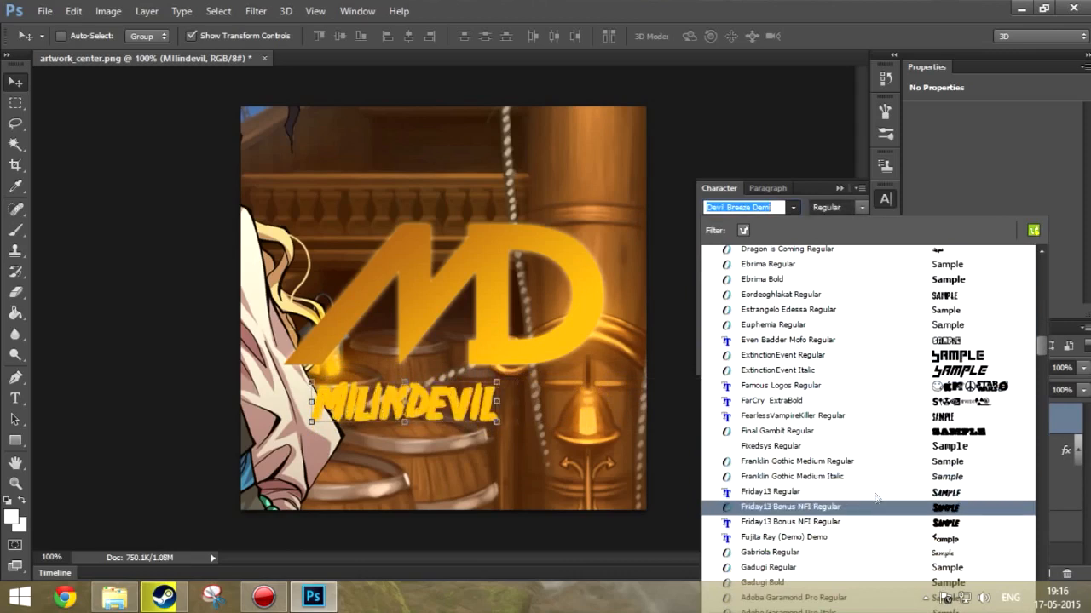
{"action": "left_click", "coordinate": [874, 491]}
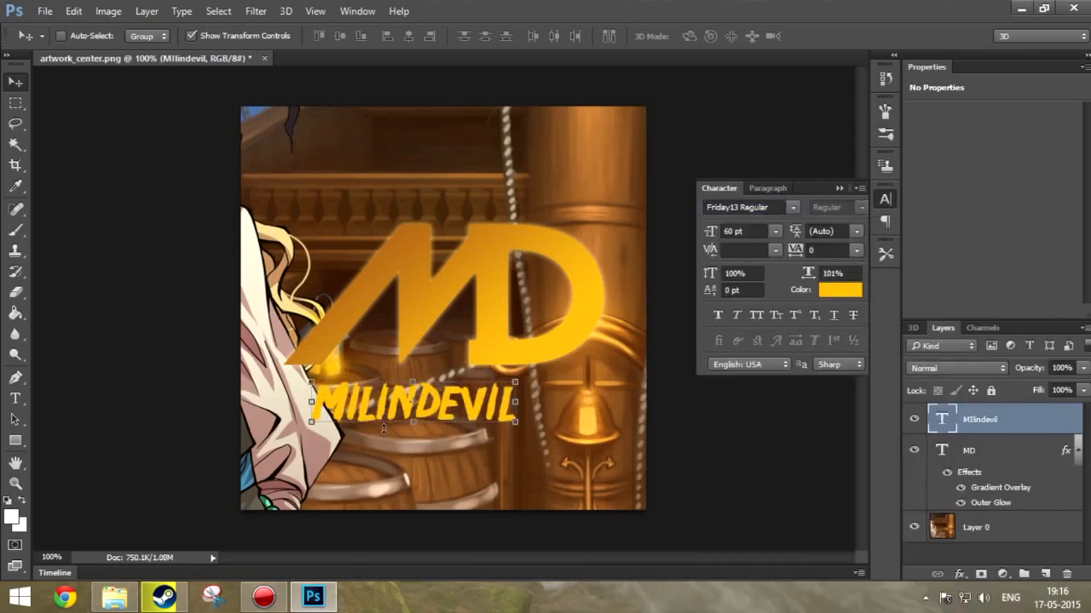
{"action": "left_click_drag", "start_coordinate": [368, 400], "coordinate": [410, 398]}
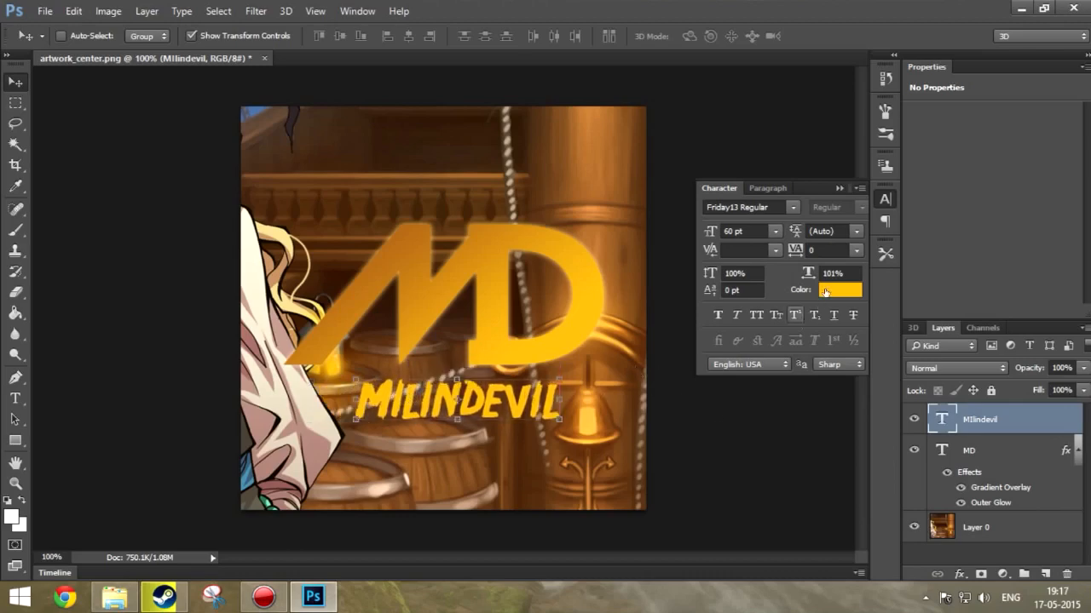
- Sample the logo's gold for the subtitle, cancel the colour change and delete the subtitle layer
{"action": "left_click", "coordinate": [840, 289]}
{"action": "left_click", "coordinate": [365, 138]}
{"action": "left_click_drag", "start_coordinate": [362, 115], "coordinate": [685, 222]}
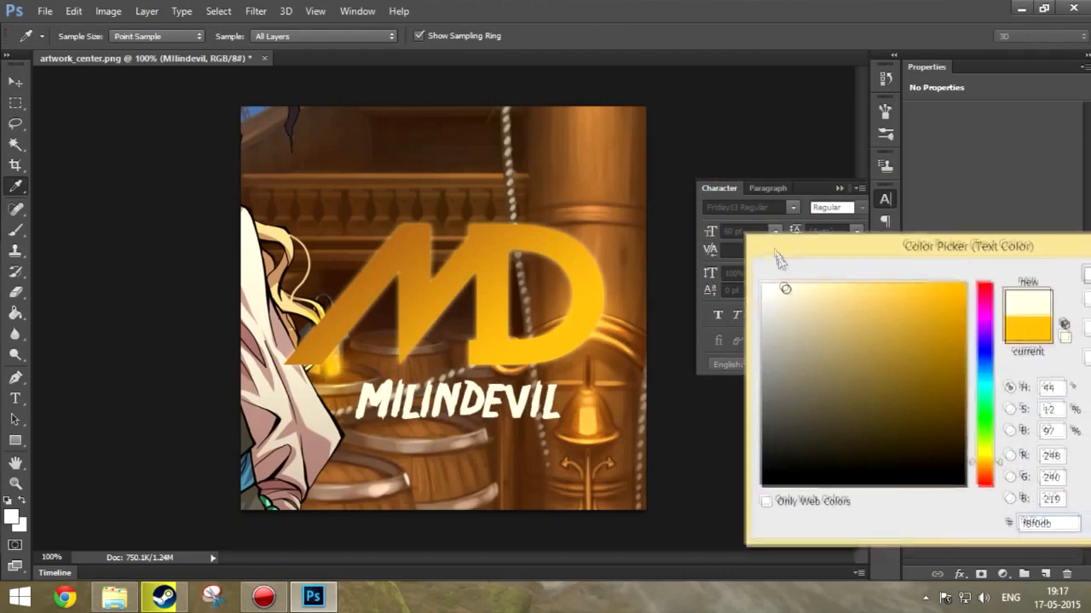
{"action": "left_click", "coordinate": [596, 254]}
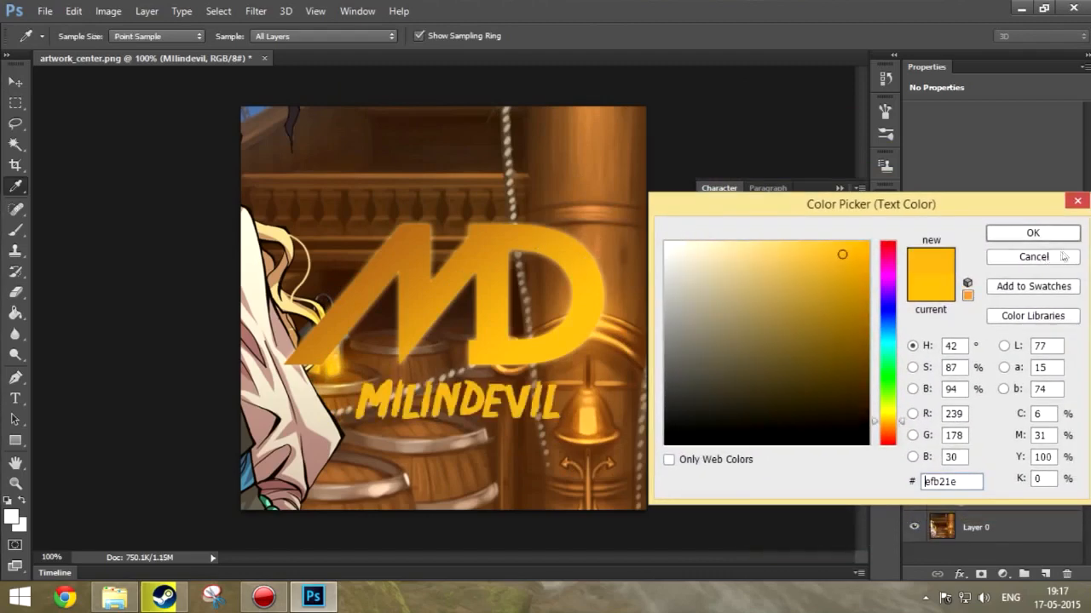
{"action": "left_click", "coordinate": [1032, 257]}
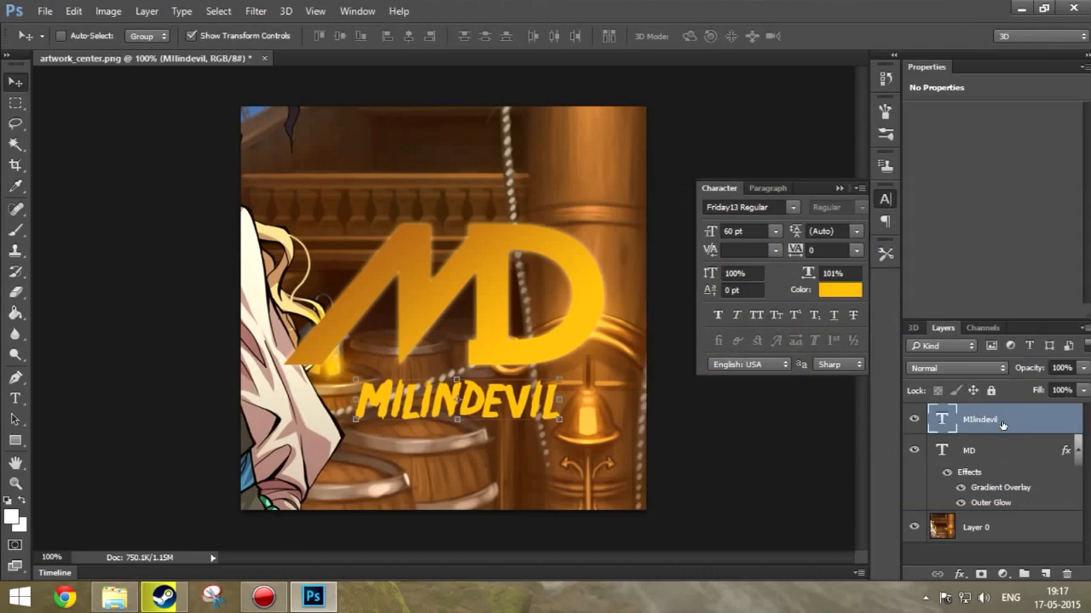
{"action": "left_click", "coordinate": [975, 422]}
{"action": "key", "text": "Delete"}
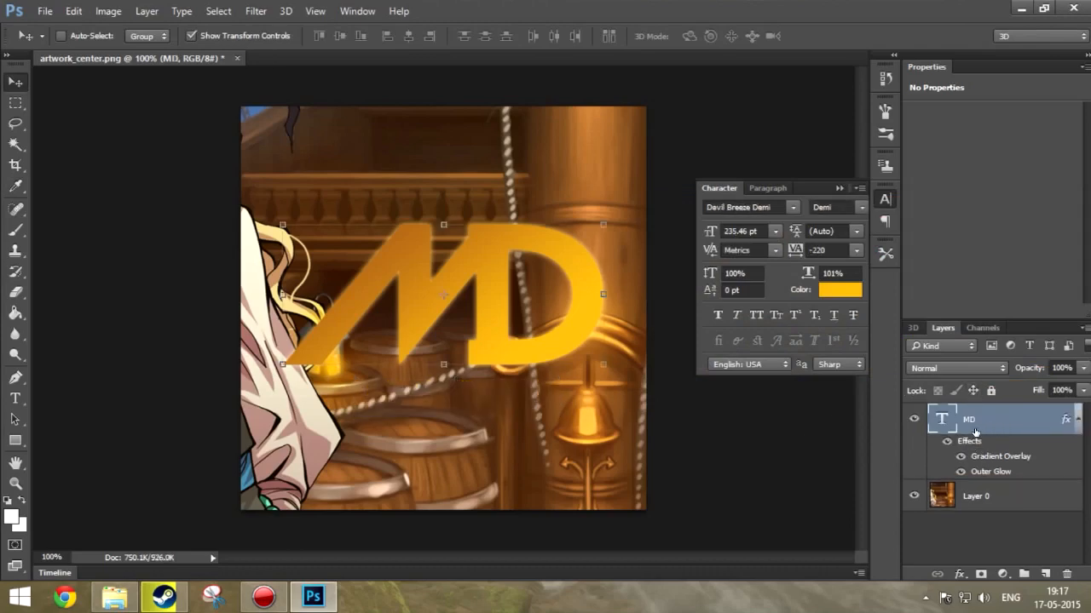
- Duplicate the MD layer with Ctrl+J and retype its text as Milindevil
{"action": "key", "text": "ctrl+j"}
{"action": "right_click", "coordinate": [984, 424]}
{"action": "key", "text": "Escape"}
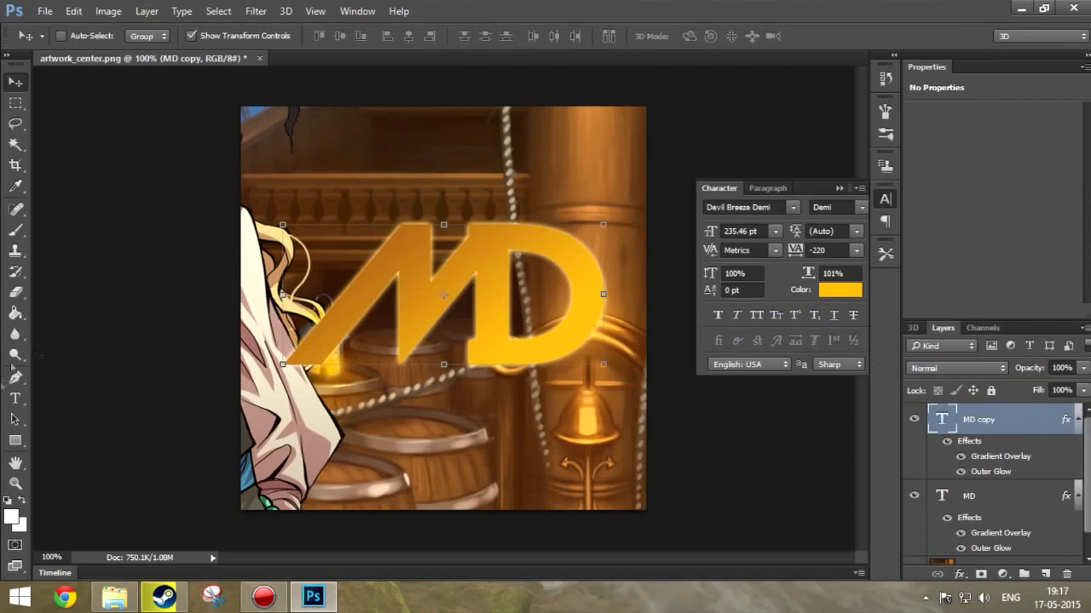
{"action": "left_click", "coordinate": [14, 398]}
{"action": "left_click", "coordinate": [588, 252]}
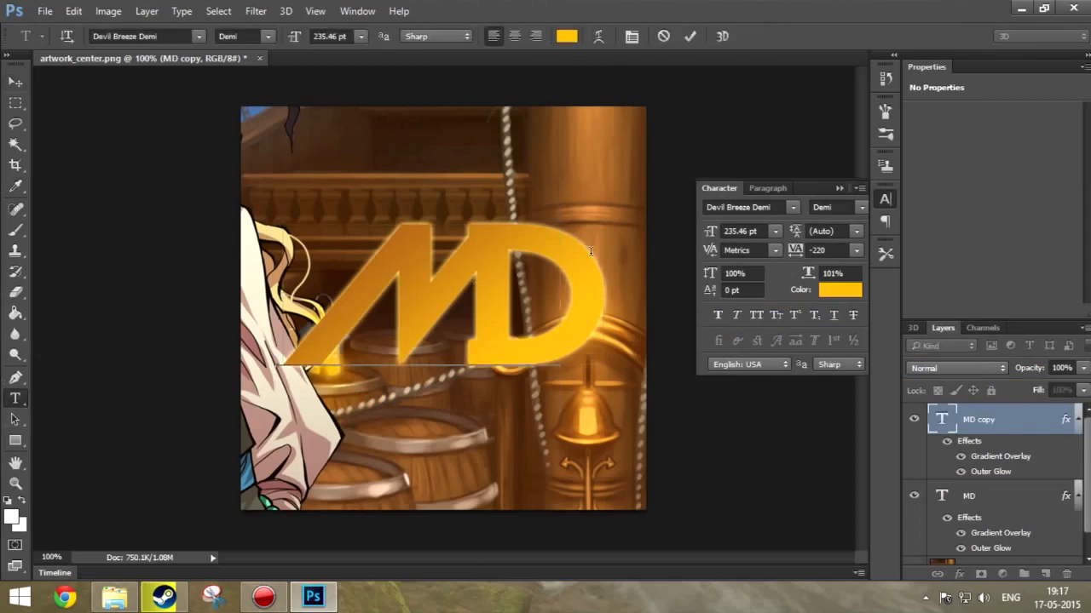
{"action": "key", "text": "Left"}
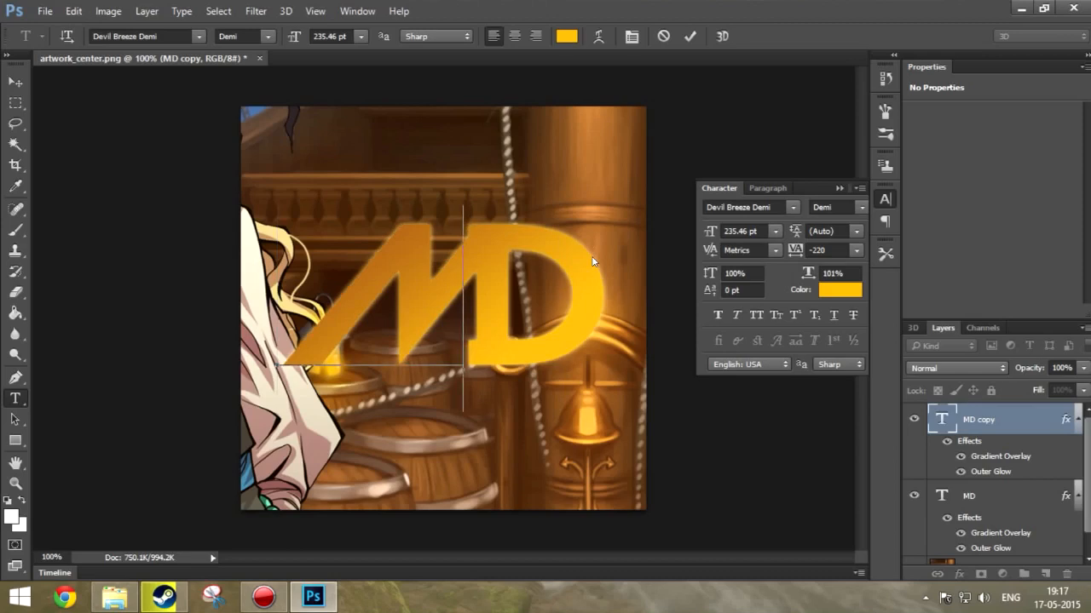
{"action": "type", "text": "A"}
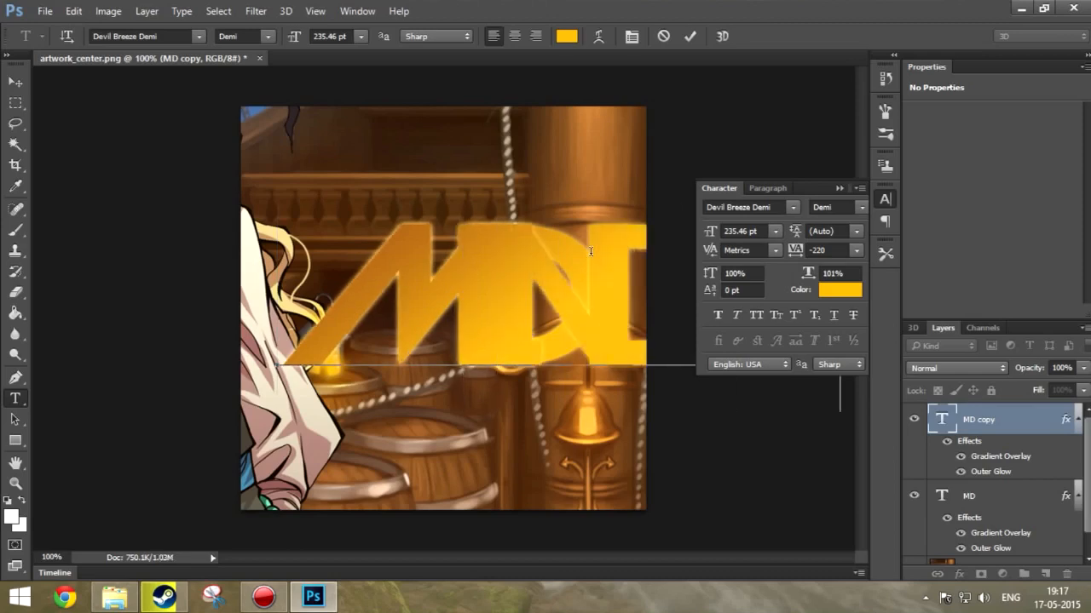
{"action": "left_click_drag", "start_coordinate": [588, 254], "coordinate": [488, 343]}
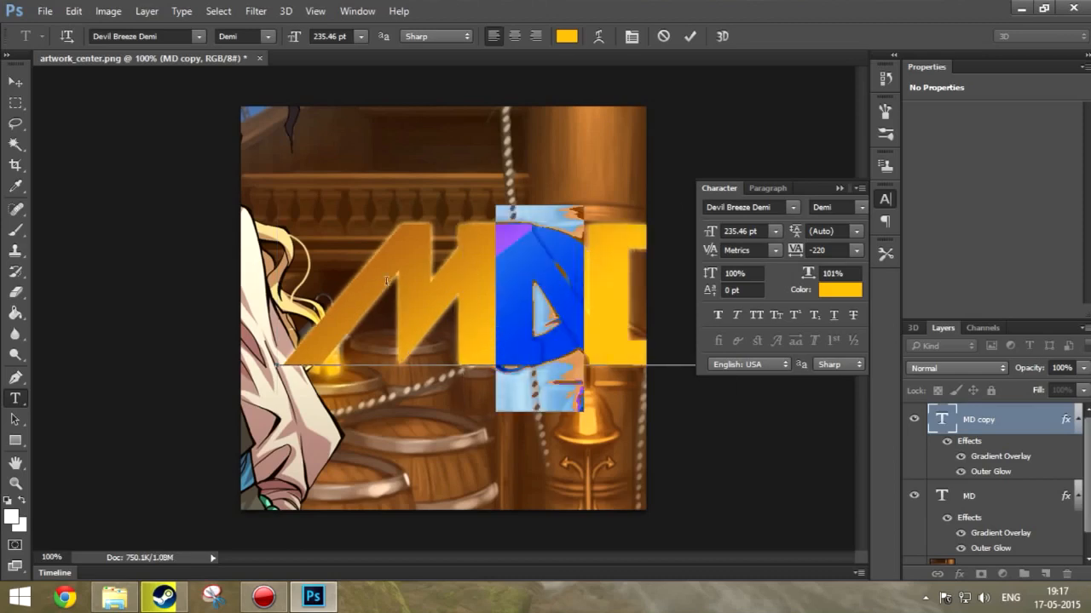
{"action": "key", "text": "Delete"}
{"action": "key", "text": "Return"}
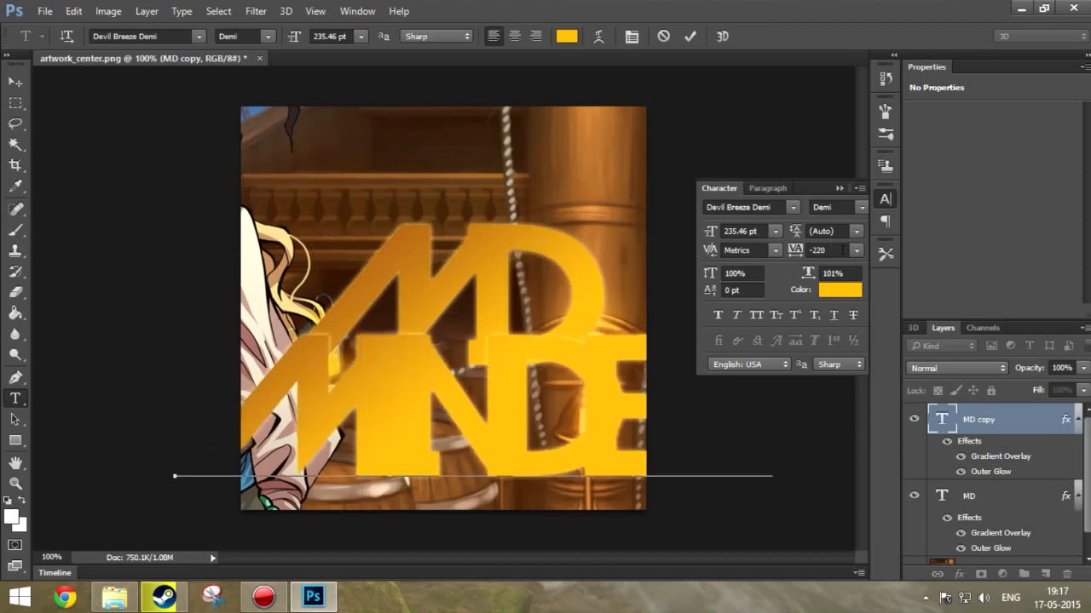
- Set the Milindevil copy's tracking to 0 and commit the text edit
{"action": "left_click", "coordinate": [856, 250]}
{"action": "left_click", "coordinate": [852, 379]}
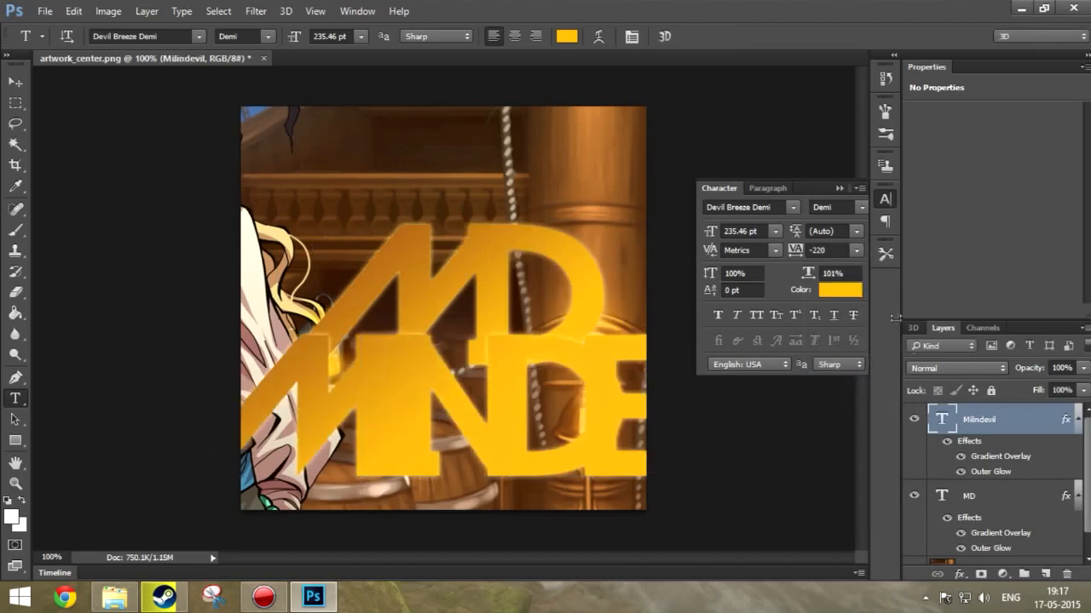
{"action": "left_click", "coordinate": [857, 250]}
{"action": "left_click", "coordinate": [852, 377]}
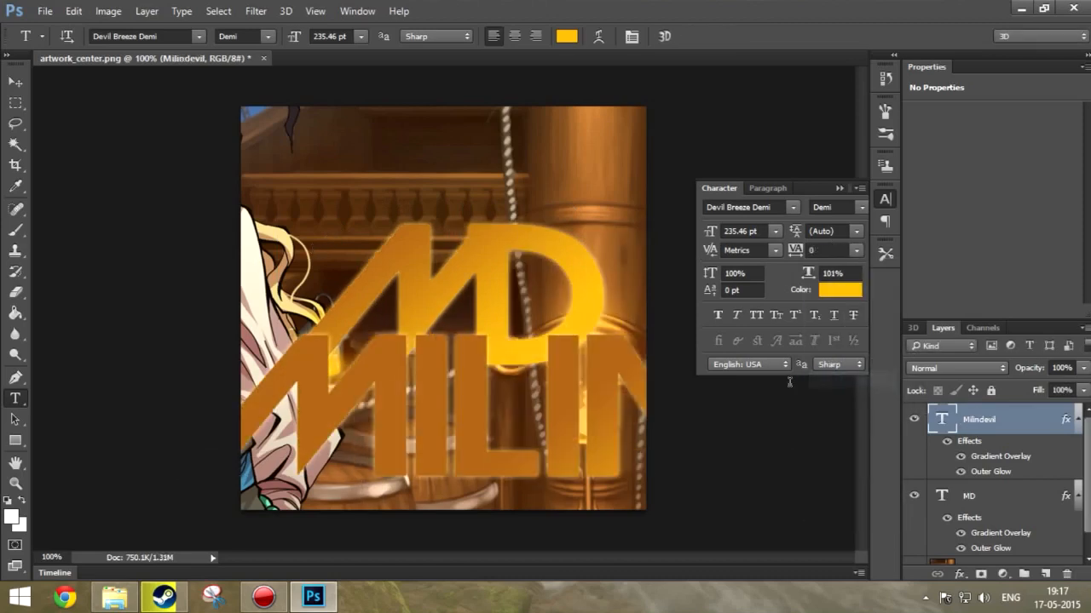
{"action": "left_click", "coordinate": [410, 409]}
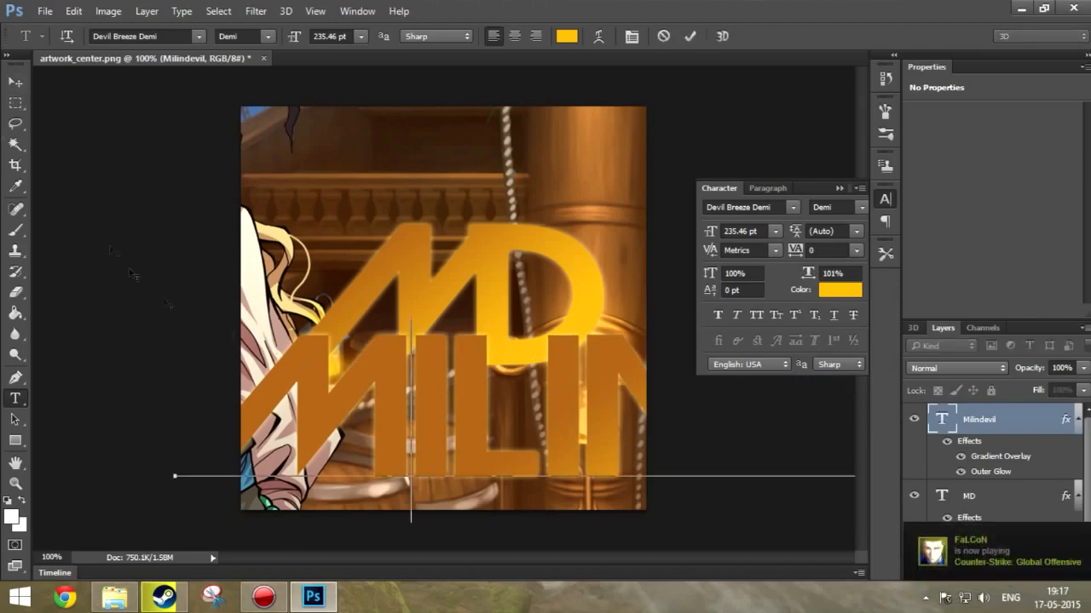
{"action": "key", "text": "ctrl+Return"}
{"action": "key", "text": "v"}
- Scale Milindevil down to about the logo's width and place it just beneath MD
{"action": "mouse_move", "coordinate": [180, 335]}
{"action": "left_mouse_down"}
{"action": "mouse_move", "coordinate": [575, 513]}
{"action": "mouse_move", "coordinate": [222, 330]}
{"action": "left_mouse_up"}
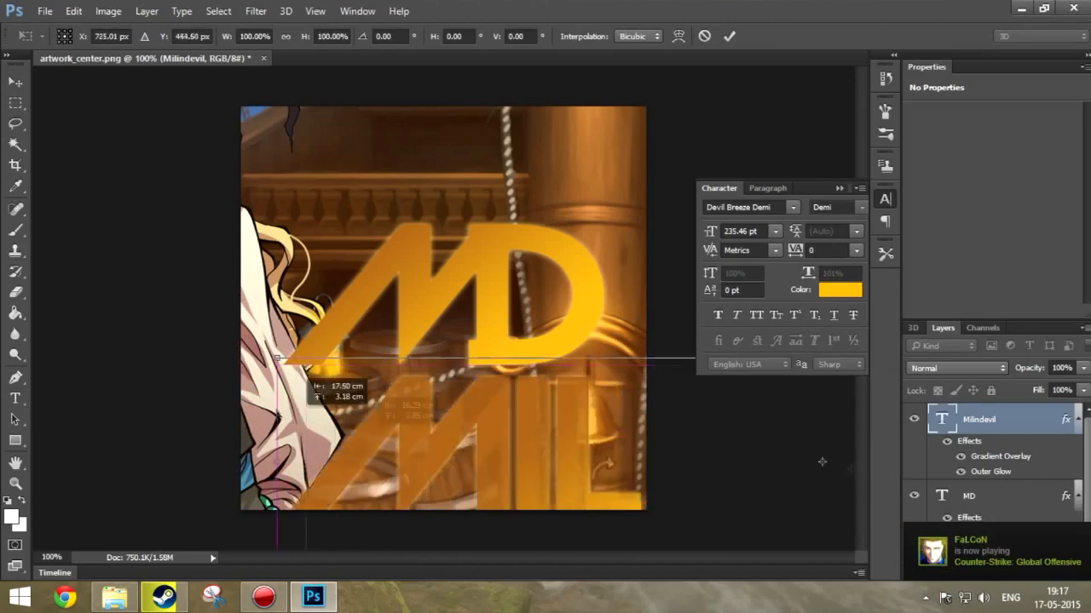
{"action": "left_click_drag", "start_coordinate": [750, 420], "coordinate": [266, 407]}
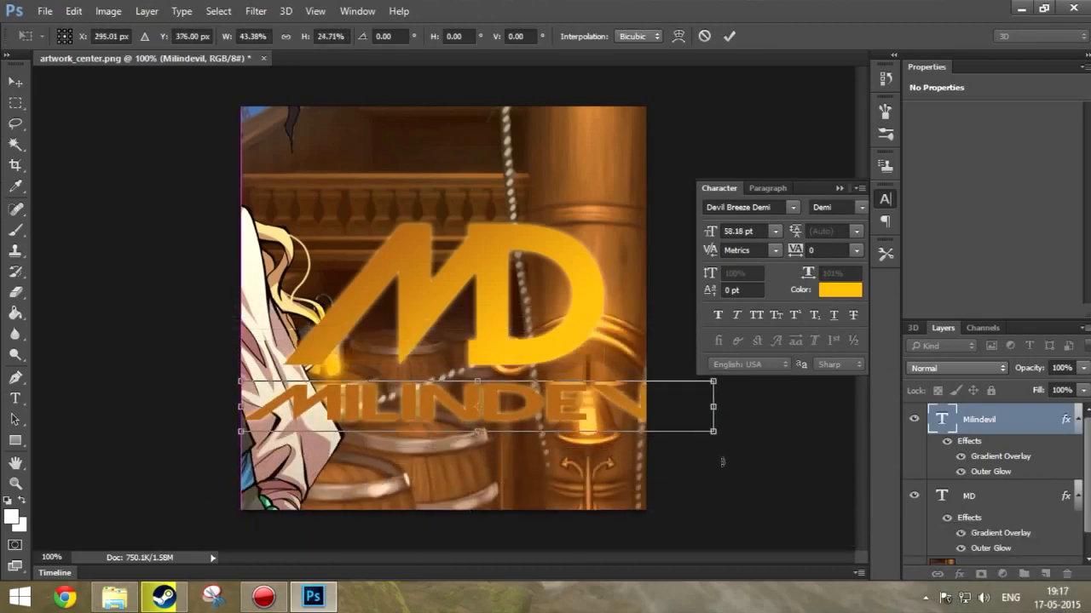
{"action": "left_click_drag", "start_coordinate": [733, 435], "coordinate": [556, 446]}
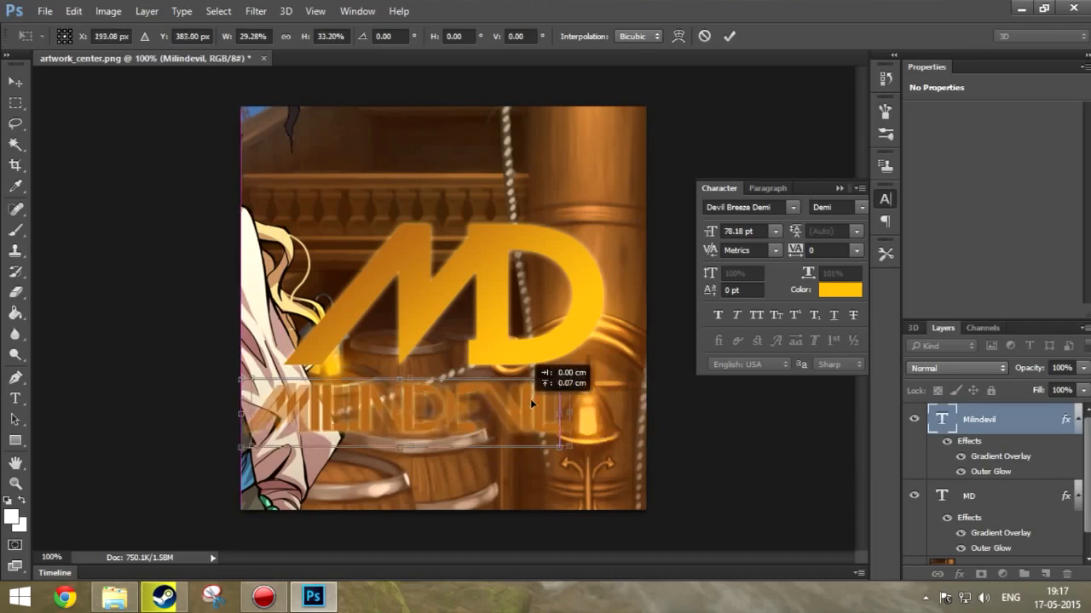
{"action": "left_click_drag", "start_coordinate": [511, 414], "coordinate": [533, 396]}
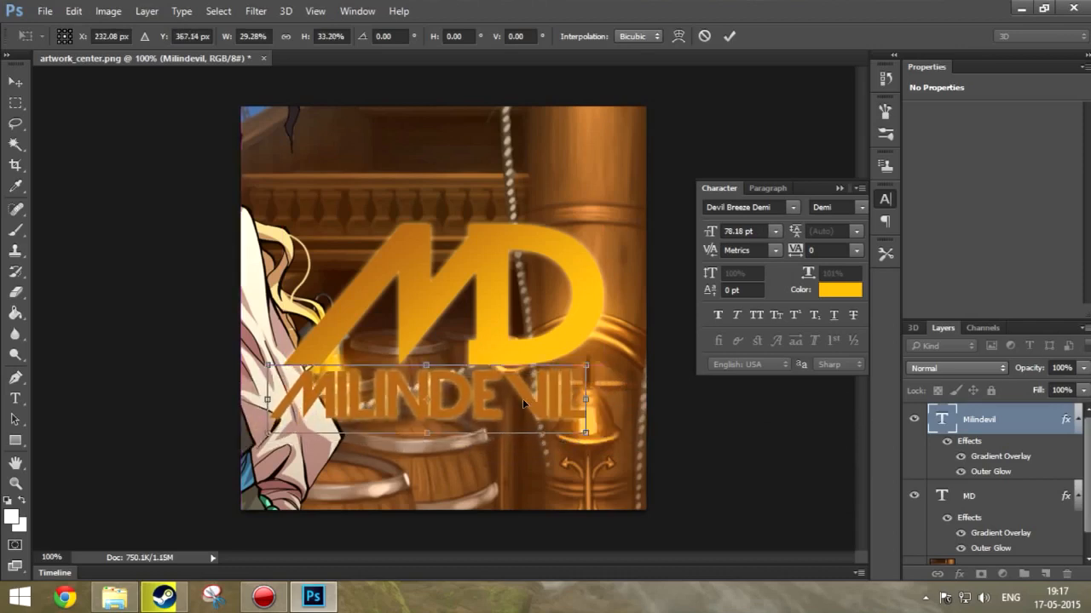
{"action": "key", "text": "Return"}
{"action": "left_click_drag", "start_coordinate": [523, 405], "coordinate": [527, 410]}
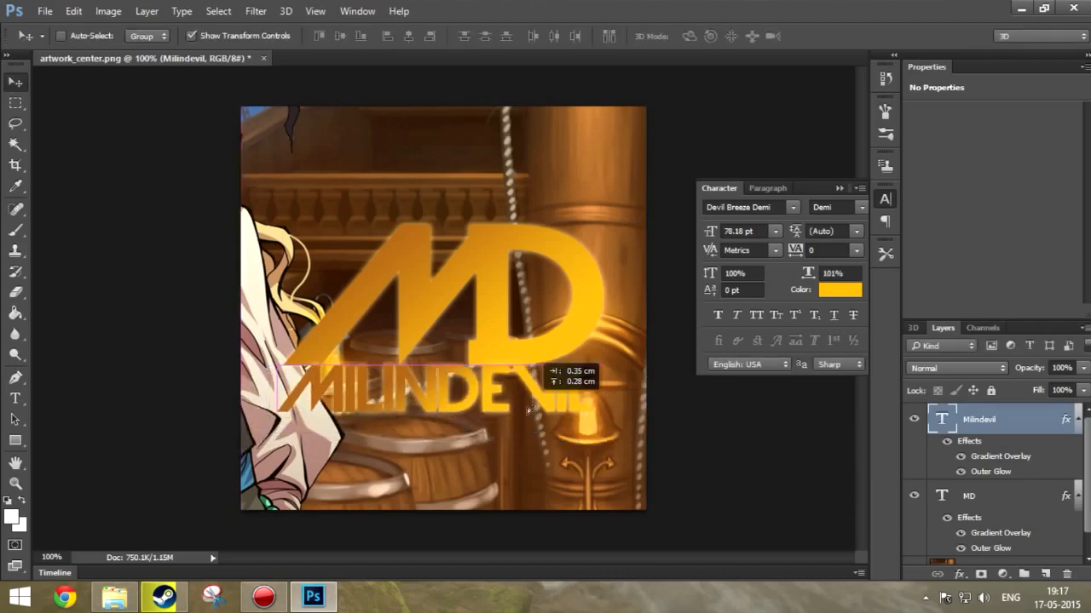
- Rotate the Gradient Overlay angle on the Milindevil layer and confirm the layer style
{"action": "right_click", "coordinate": [1014, 426]}
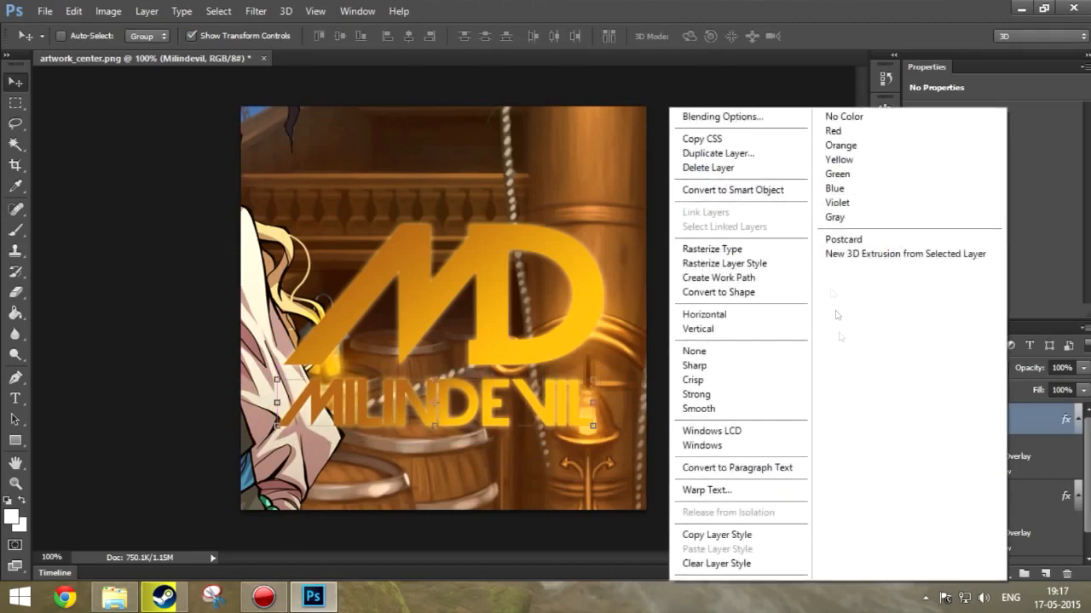
{"action": "left_click", "coordinate": [721, 117]}
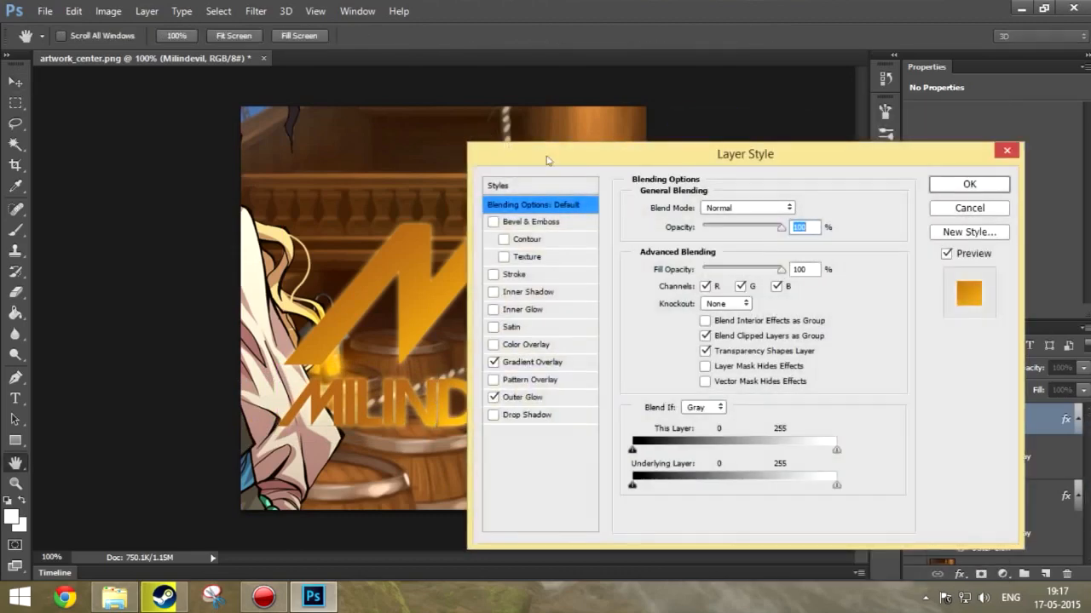
{"action": "left_click_drag", "start_coordinate": [697, 165], "coordinate": [730, 167]}
{"action": "left_click", "coordinate": [704, 373]}
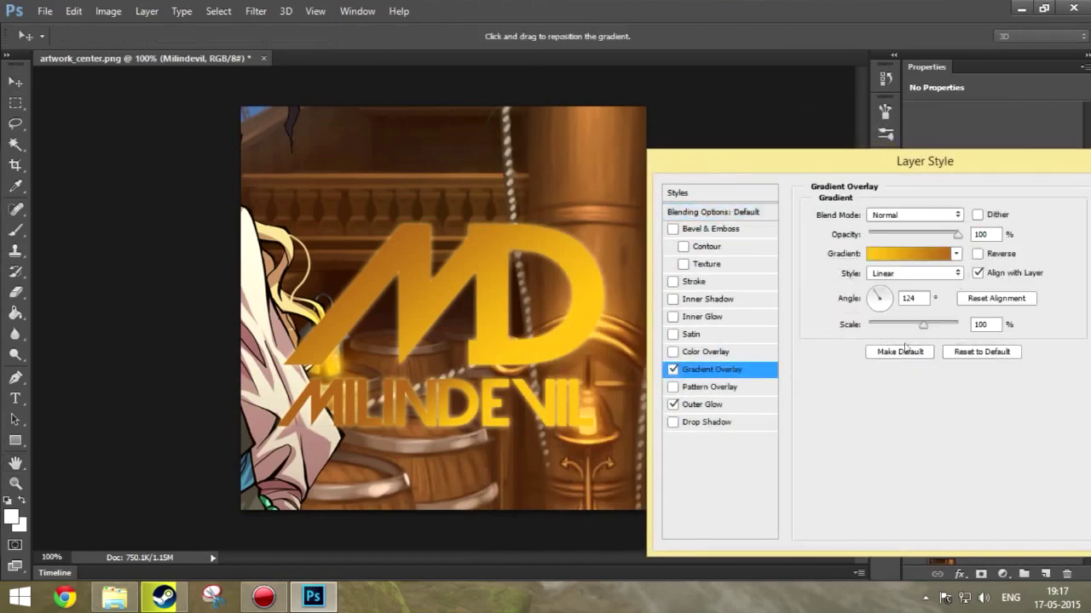
{"action": "left_click", "coordinate": [876, 295]}
{"action": "left_click_drag", "start_coordinate": [875, 305], "coordinate": [879, 319]}
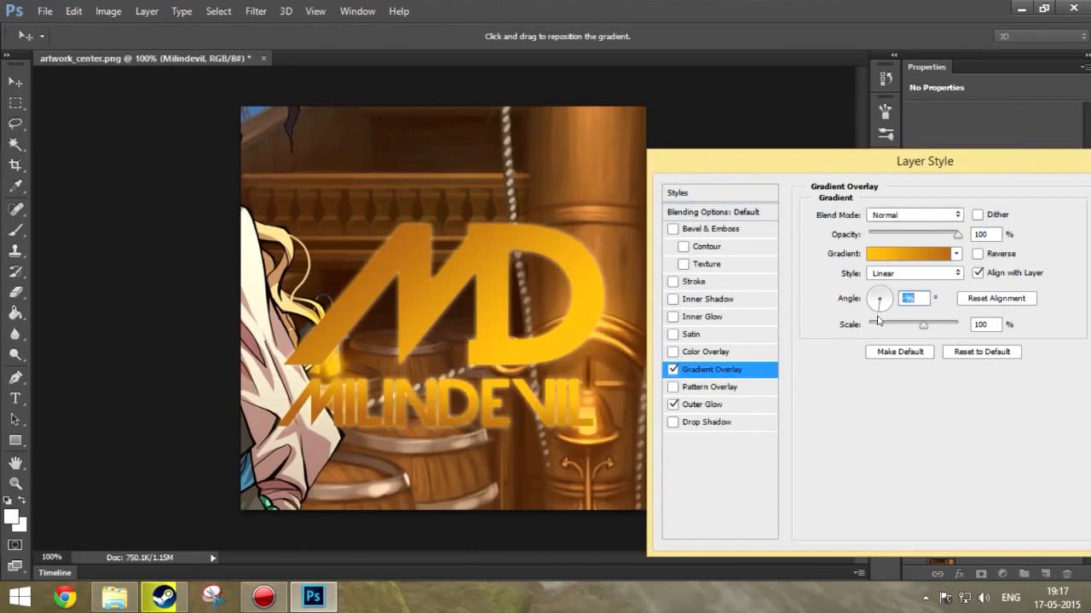
{"action": "left_click_drag", "start_coordinate": [925, 161], "coordinate": [630, 194]}
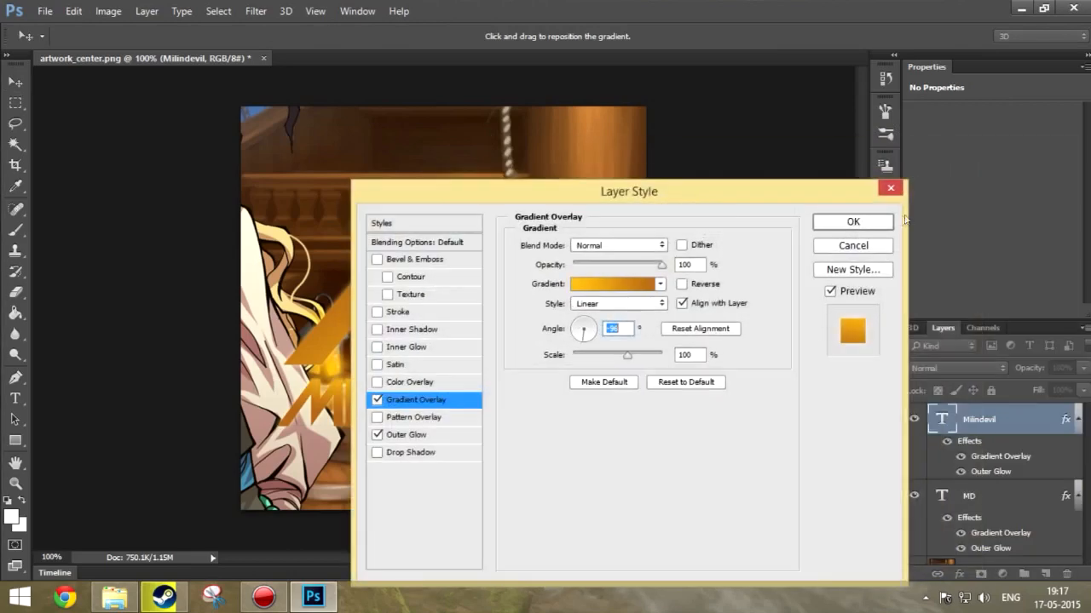
{"action": "left_click", "coordinate": [852, 221]}
{"action": "scroll", "coordinate": [980, 495], "scroll_direction": "down", "scroll_amount": 1}
{"action": "left_click", "coordinate": [979, 549]}
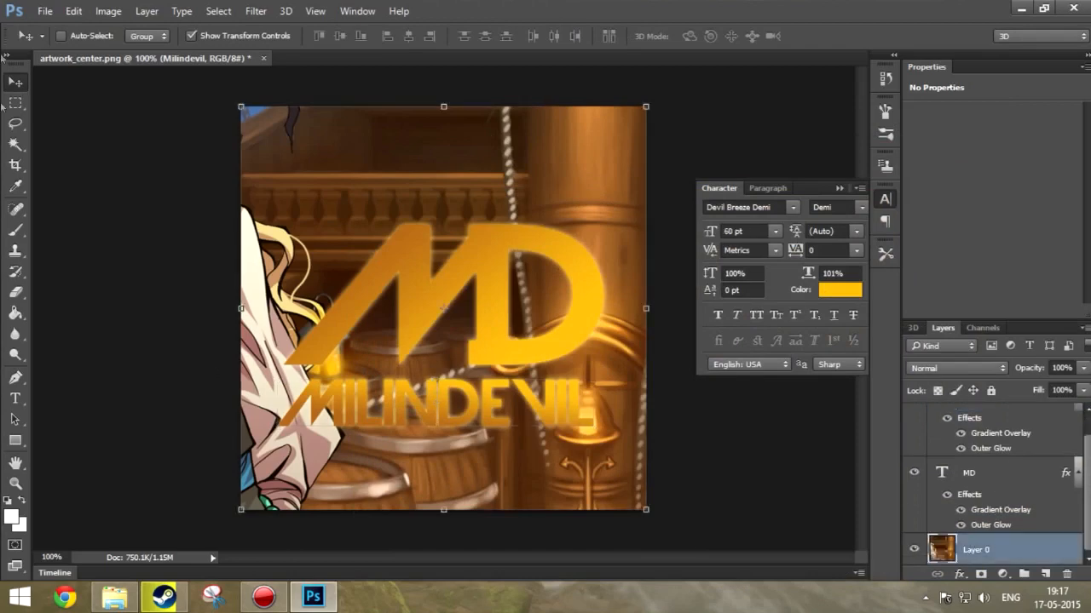
- Save the artwork as a maximum-quality JPEG via Save As
{"action": "left_click", "coordinate": [45, 11]}
{"action": "left_click", "coordinate": [75, 187]}
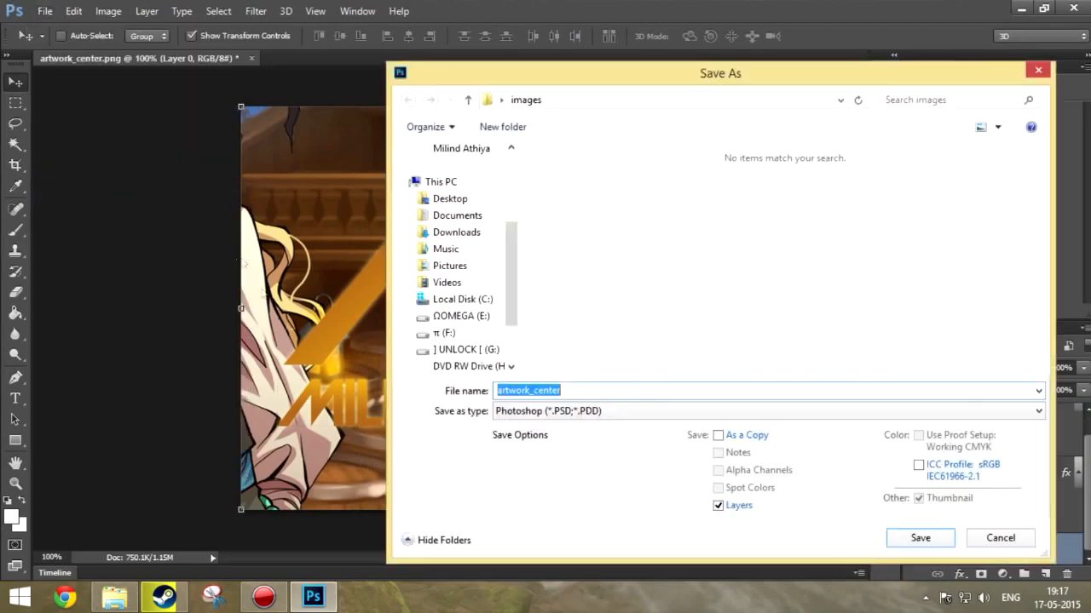
{"action": "left_click", "coordinate": [579, 411]}
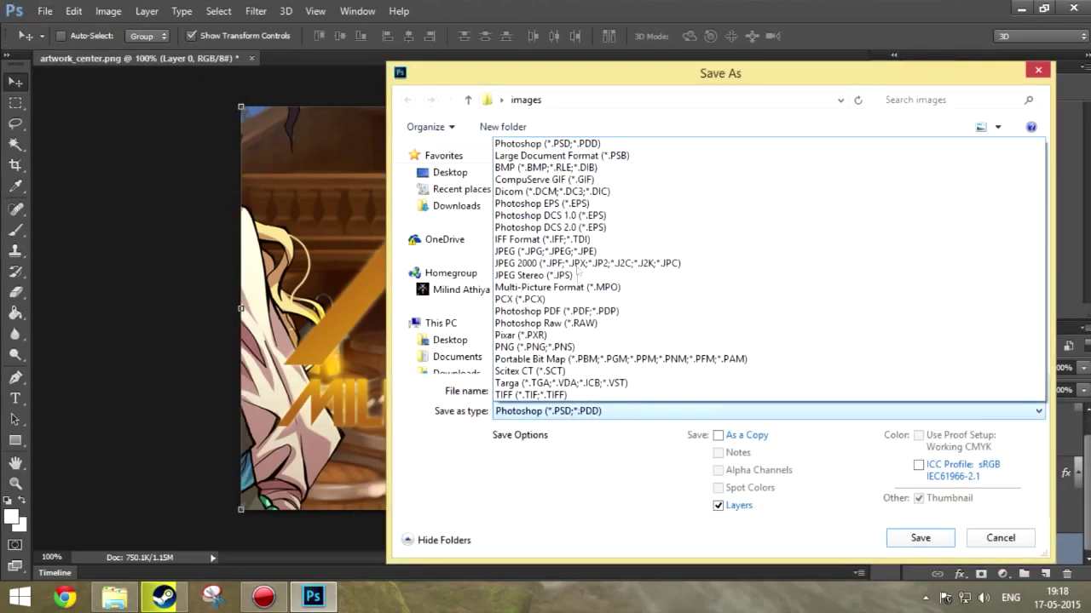
{"action": "left_click", "coordinate": [554, 252]}
{"action": "left_click", "coordinate": [920, 538]}
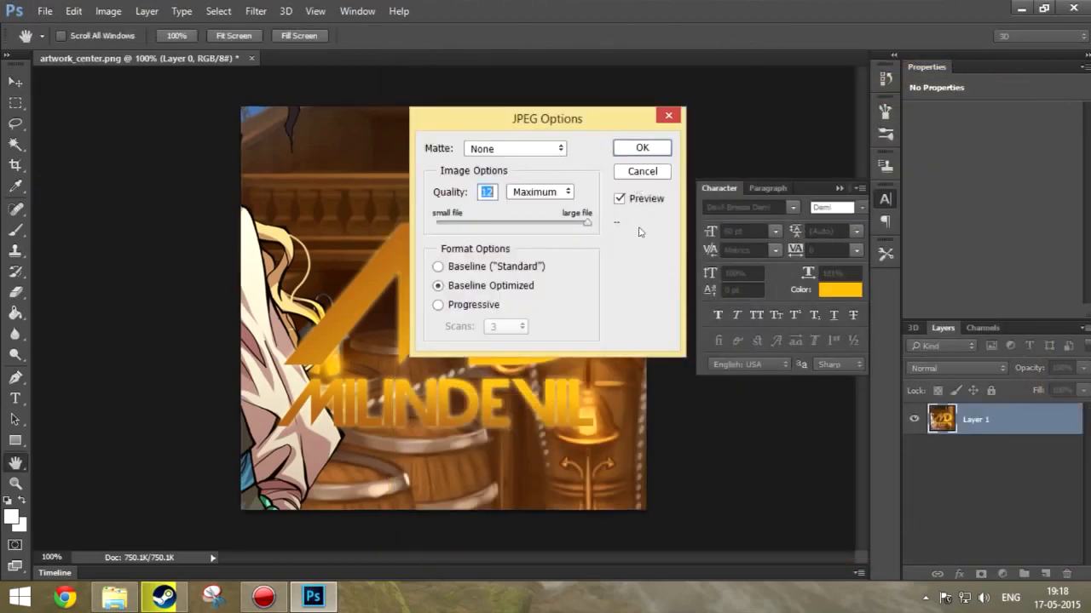
{"action": "left_click", "coordinate": [643, 148]}
- Quit Photoshop without saving the layered document
{"action": "left_click", "coordinate": [1073, 6]}
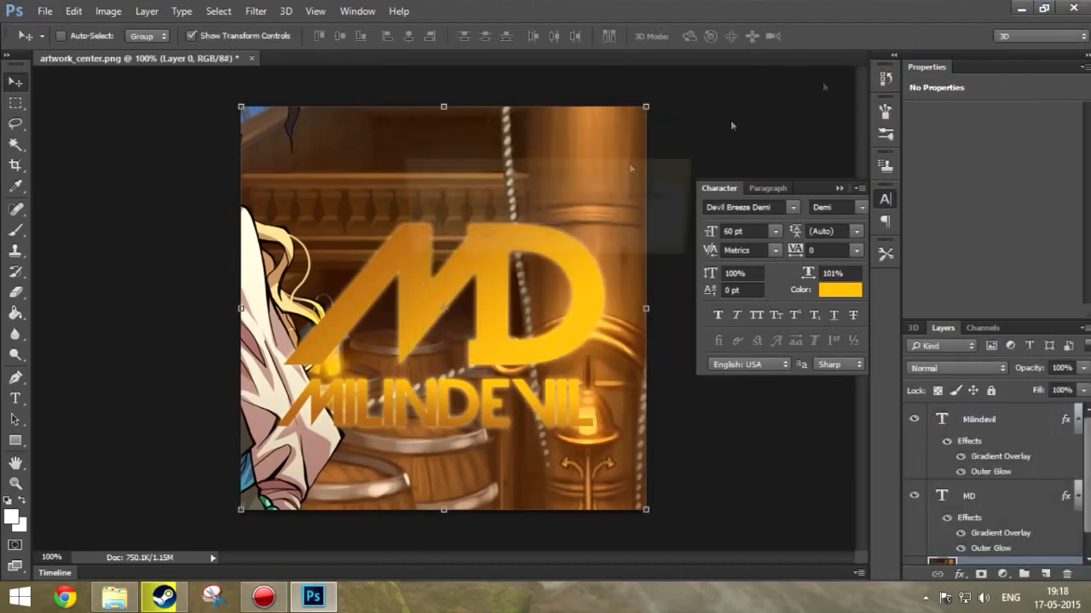
{"action": "left_click", "coordinate": [549, 238]}
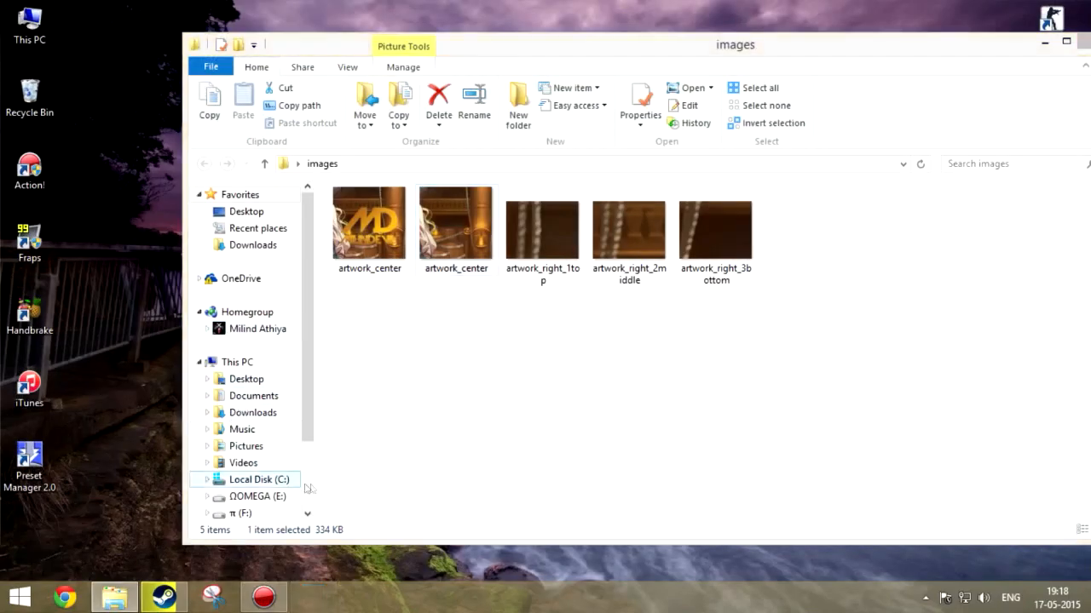
- Select Desktop > images > artwork_center.jpg as the artwork file to upload
{"action": "left_click", "coordinate": [163, 597]}
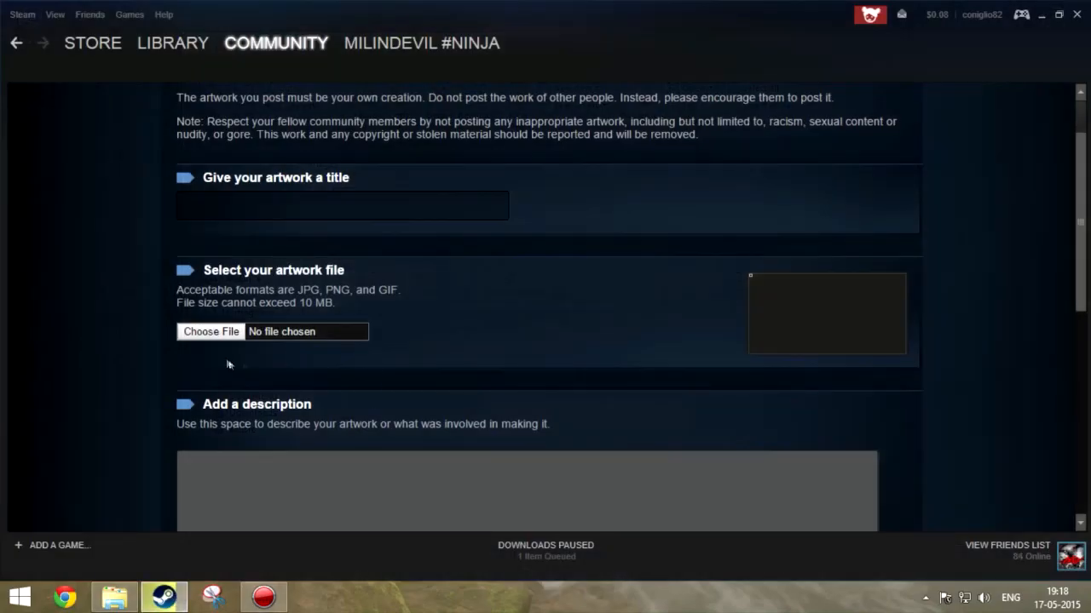
{"action": "left_click", "coordinate": [211, 332]}
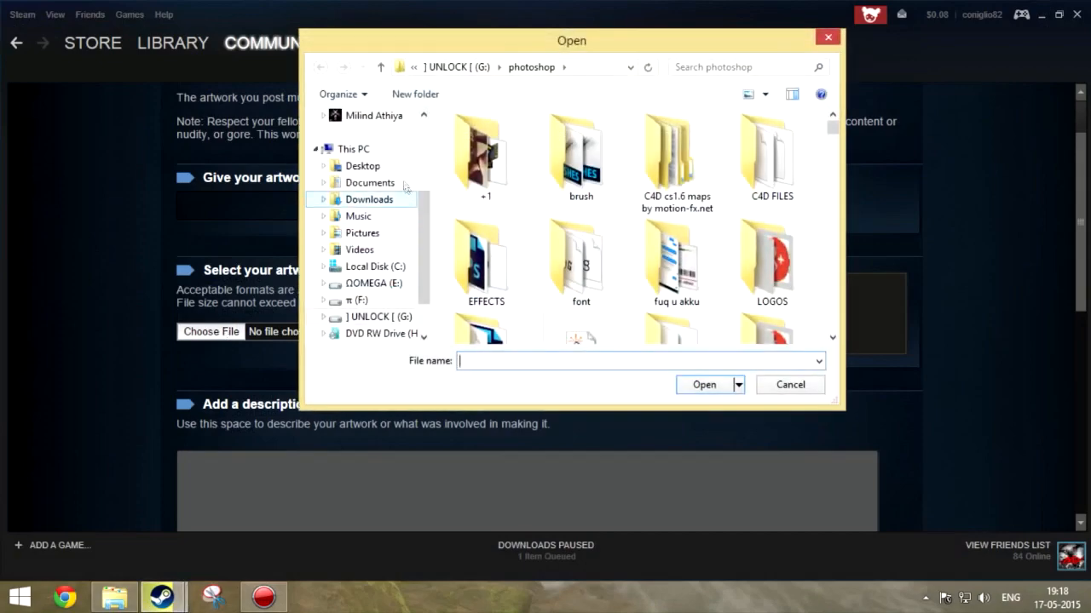
{"action": "left_click", "coordinate": [362, 165]}
{"action": "double_click", "coordinate": [478, 140]}
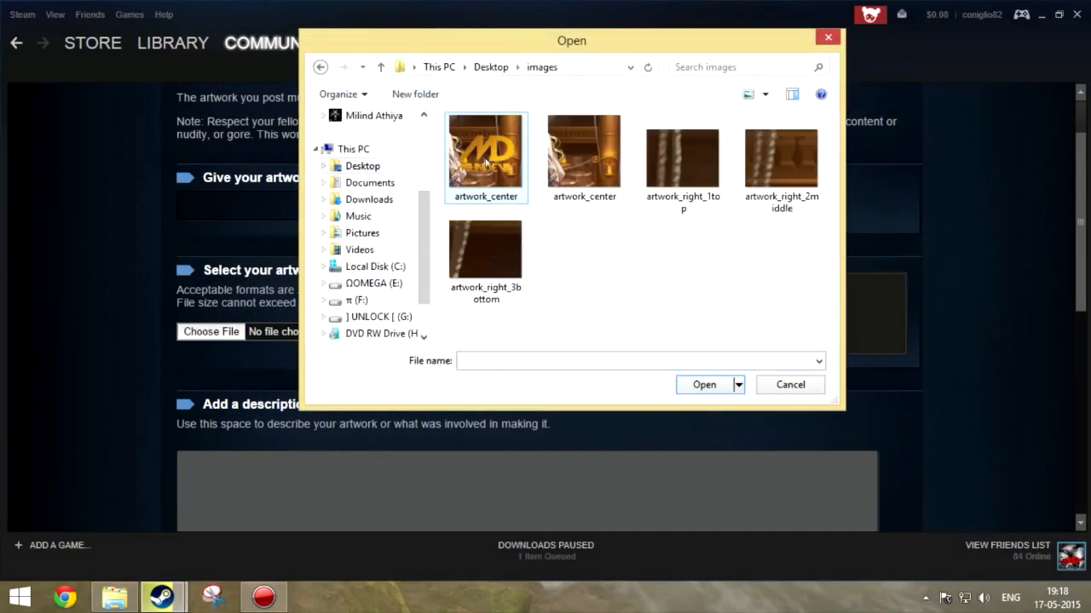
{"action": "double_click", "coordinate": [485, 162]}
- Title the artwork Logo!, certify it as your own creation and submit the upload
{"action": "left_click", "coordinate": [341, 205]}
{"action": "type", "text": "Logo"}
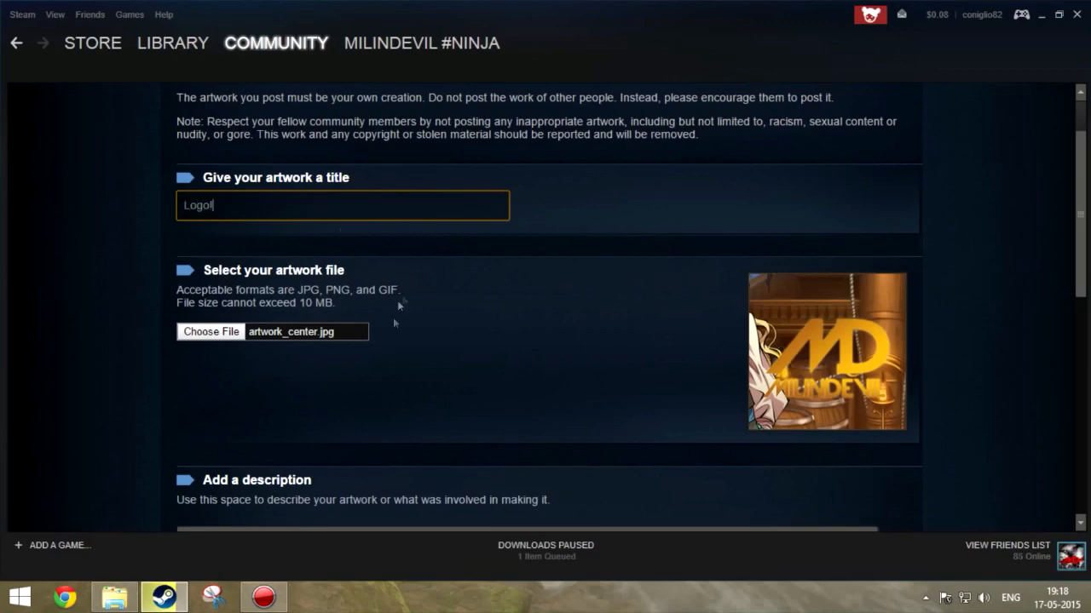
{"action": "scroll", "coordinate": [392, 317], "scroll_direction": "down", "scroll_amount": 3}
{"action": "scroll", "coordinate": [347, 432], "scroll_direction": "down", "scroll_amount": 4}
{"action": "scroll", "coordinate": [154, 385], "scroll_direction": "down", "scroll_amount": 3}
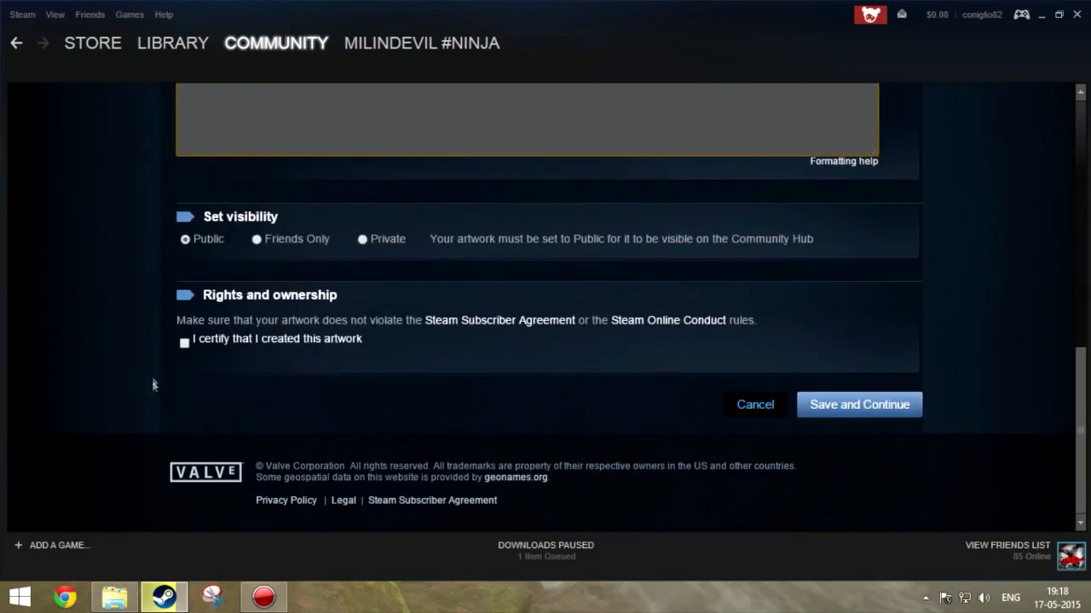
{"action": "left_click", "coordinate": [184, 343]}
{"action": "left_click", "coordinate": [831, 405]}
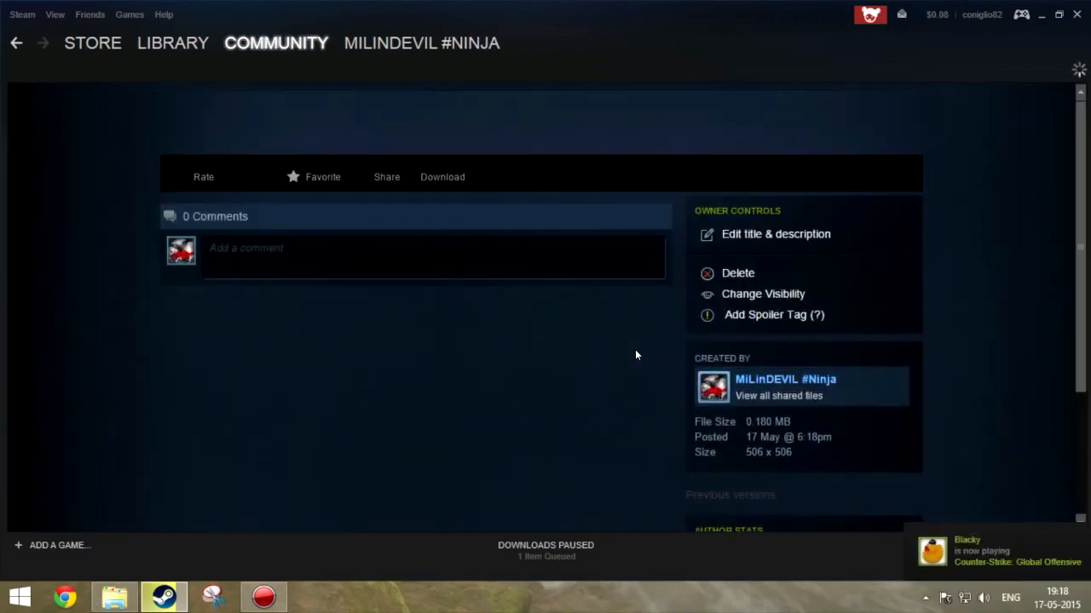
{"action": "scroll", "coordinate": [635, 350], "scroll_direction": "down", "scroll_amount": 5}
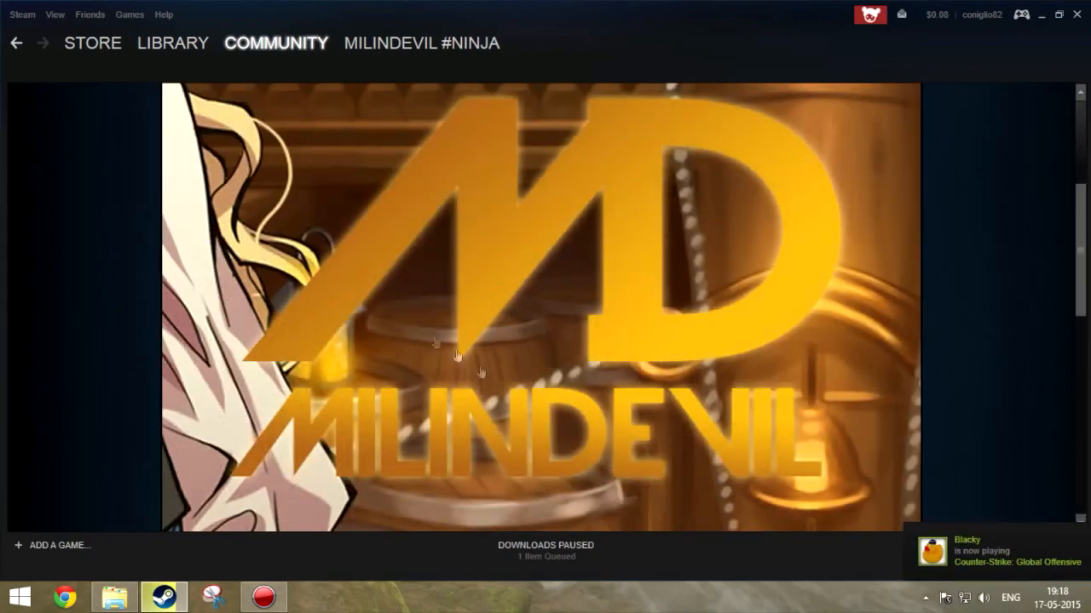
{"action": "scroll", "coordinate": [559, 340], "scroll_direction": "down", "scroll_amount": 5}
{"action": "scroll", "coordinate": [559, 340], "scroll_direction": "down", "scroll_amount": 5}
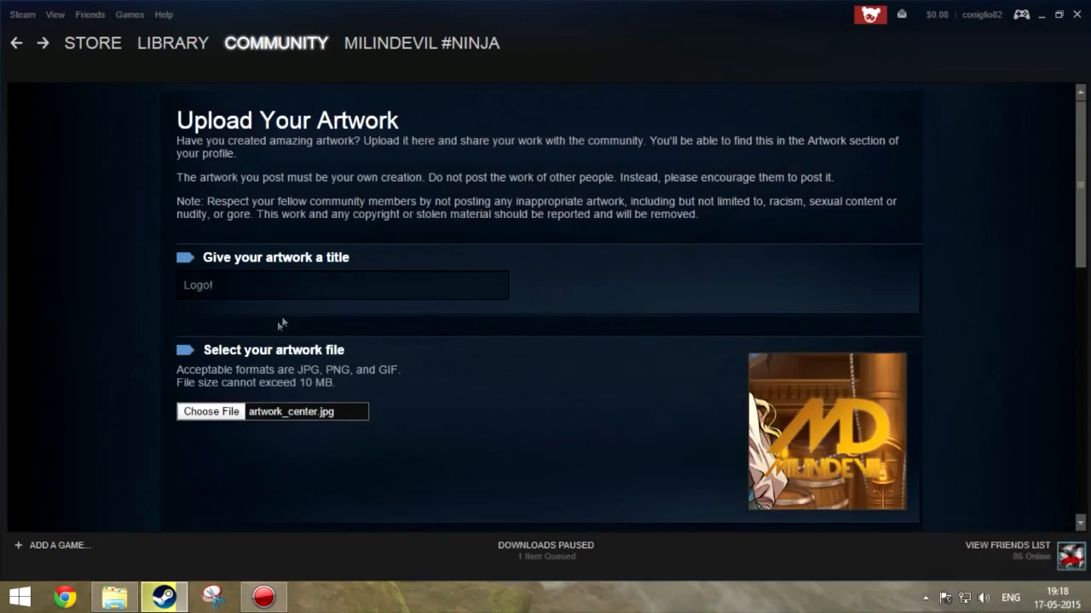
- Upload artwork_right_1top.png as a second artwork piece and go back to the upload form
{"action": "left_click", "coordinate": [210, 412]}
{"action": "double_click", "coordinate": [681, 158]}
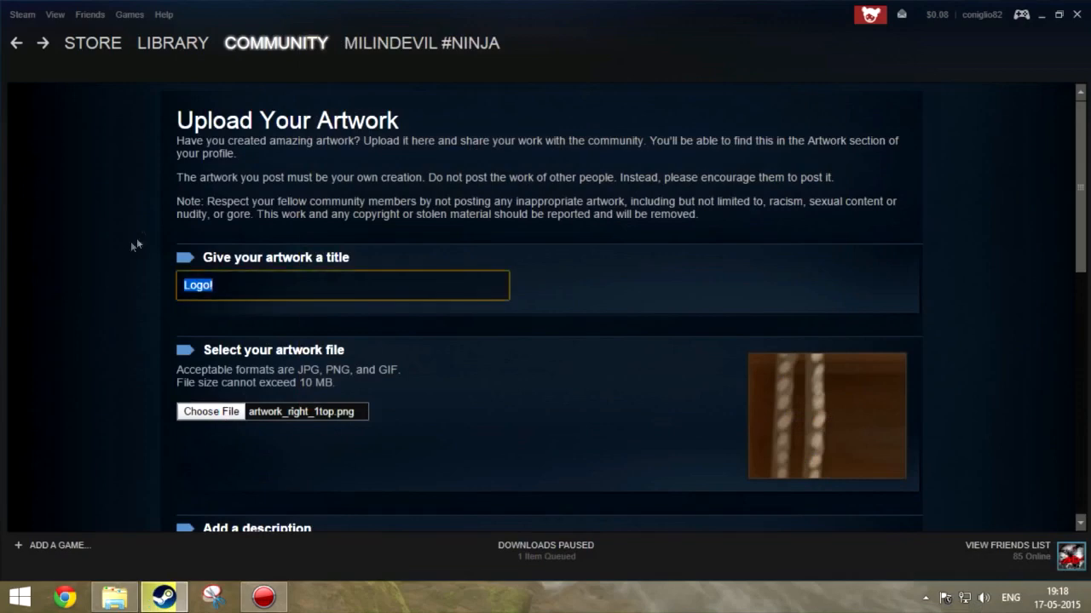
{"action": "scroll", "coordinate": [94, 340], "scroll_direction": "down", "scroll_amount": 5}
{"action": "scroll", "coordinate": [93, 340], "scroll_direction": "down", "scroll_amount": 3}
{"action": "scroll", "coordinate": [172, 370], "scroll_direction": "up", "scroll_amount": 3}
{"action": "scroll", "coordinate": [171, 370], "scroll_direction": "up", "scroll_amount": 3}
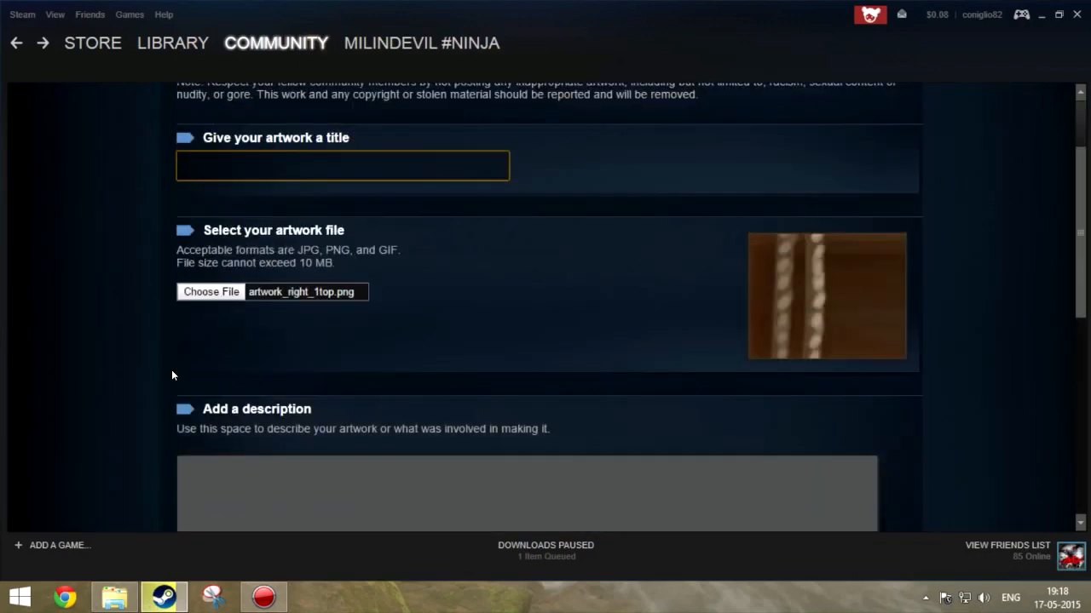
{"action": "scroll", "coordinate": [171, 369], "scroll_direction": "up", "scroll_amount": 2}
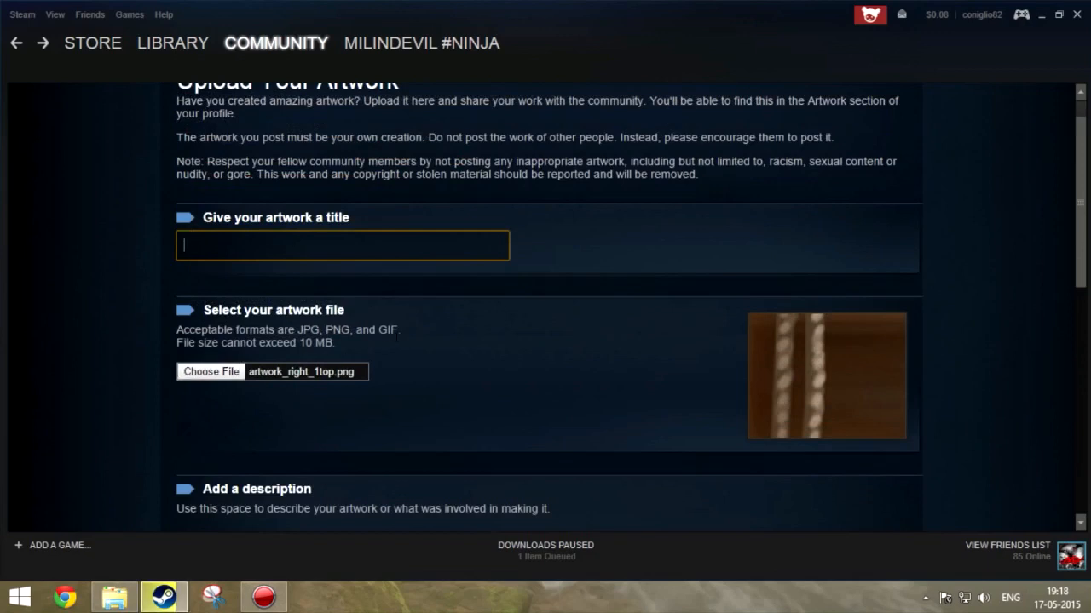
{"action": "scroll", "coordinate": [172, 374], "scroll_direction": "down", "scroll_amount": 5}
{"action": "scroll", "coordinate": [306, 410], "scroll_direction": "down", "scroll_amount": 5}
{"action": "left_click", "coordinate": [901, 415]}
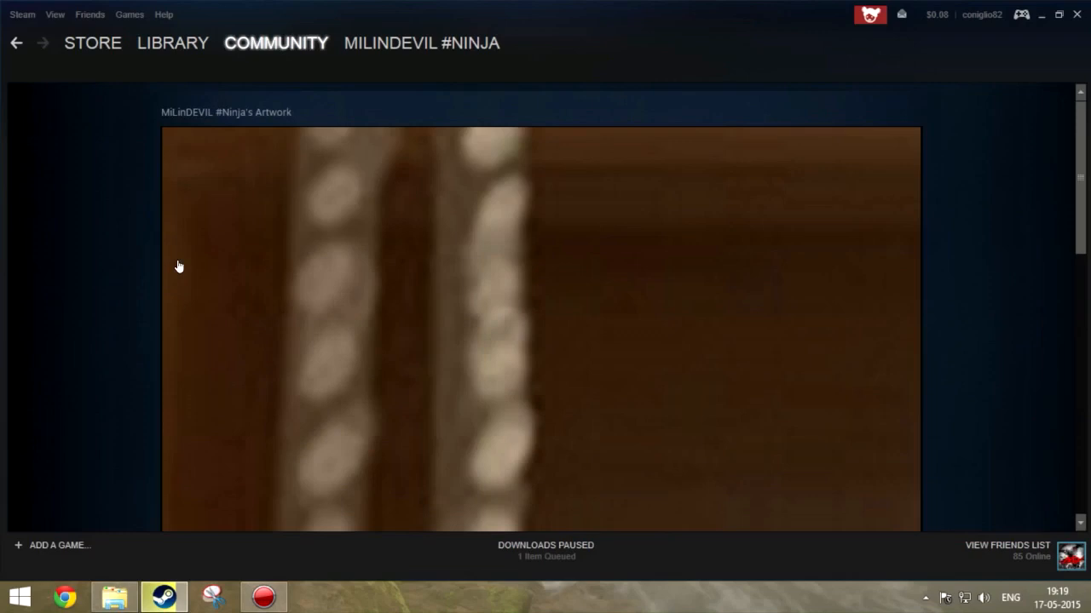
{"action": "key", "text": "alt+Left"}
{"action": "scroll", "coordinate": [282, 341], "scroll_direction": "down", "scroll_amount": 2}
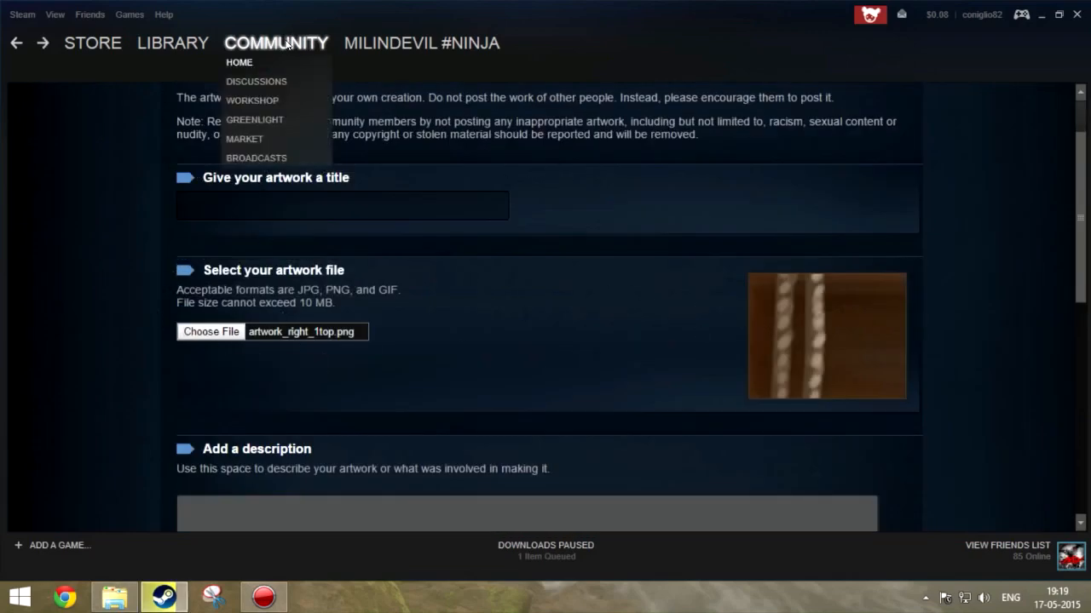
{"action": "mouse_move", "coordinate": [422, 43]}
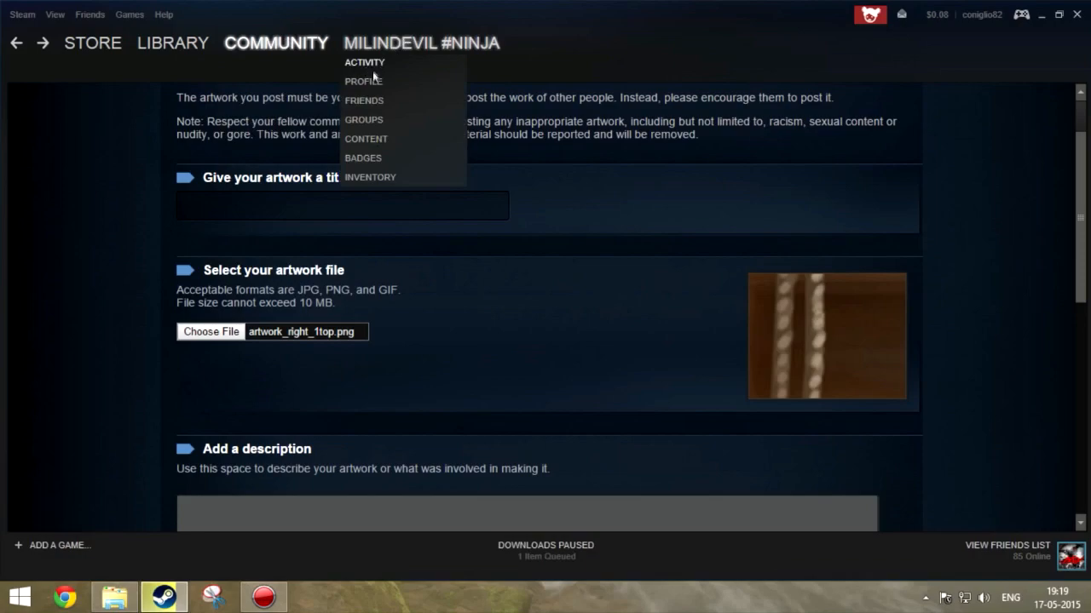
- View the profile's Artwork Showcase and briefly enlarge the featured MD artwork
{"action": "left_click", "coordinate": [367, 81]}
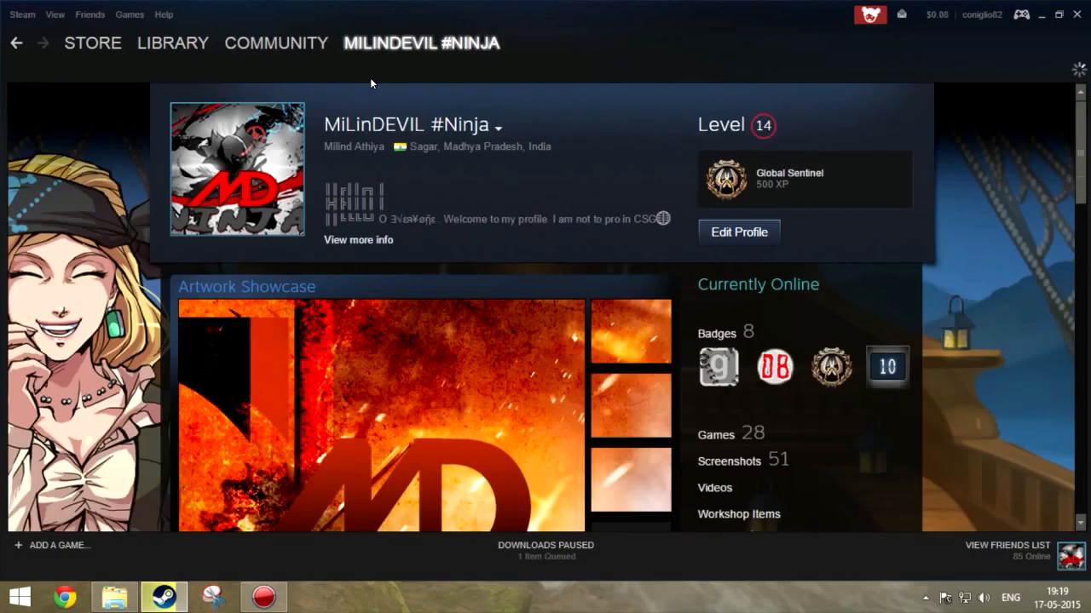
{"action": "scroll", "coordinate": [370, 256], "scroll_direction": "down", "scroll_amount": 3}
{"action": "left_click", "coordinate": [407, 295]}
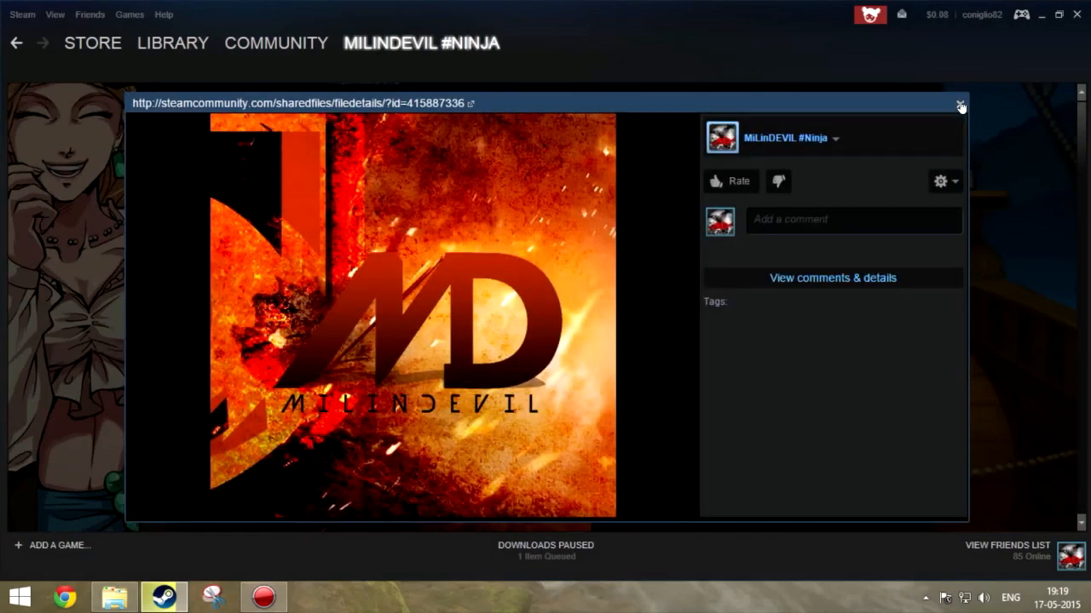
{"action": "left_click", "coordinate": [961, 106]}
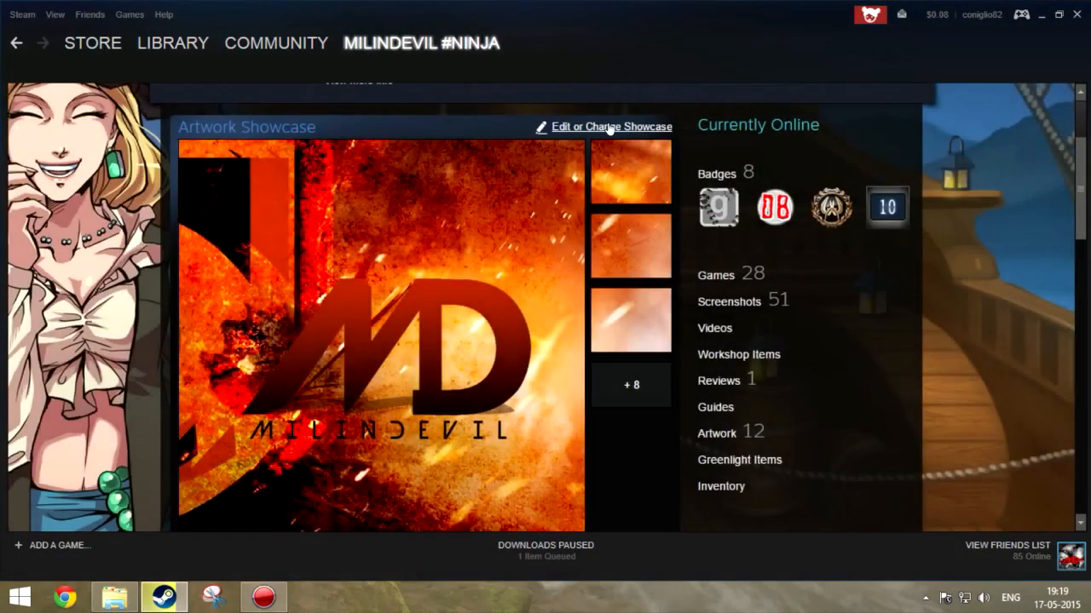
- Set the golden MD logo as the featured image of the Artwork Showcase
{"action": "left_click", "coordinate": [610, 129]}
{"action": "scroll", "coordinate": [545, 306], "scroll_direction": "down", "scroll_amount": 10}
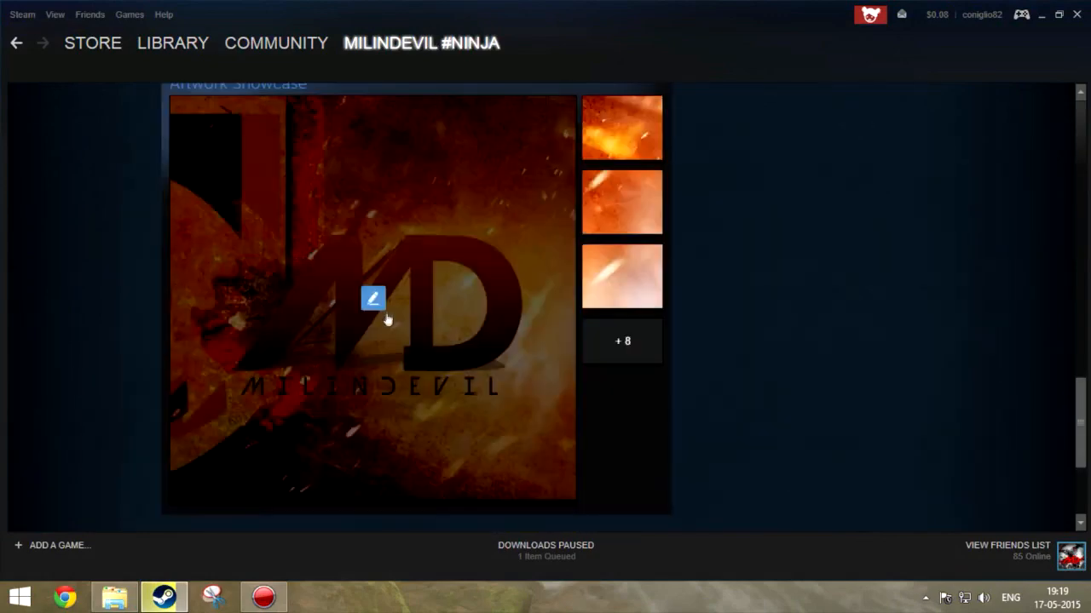
{"action": "left_click", "coordinate": [377, 302]}
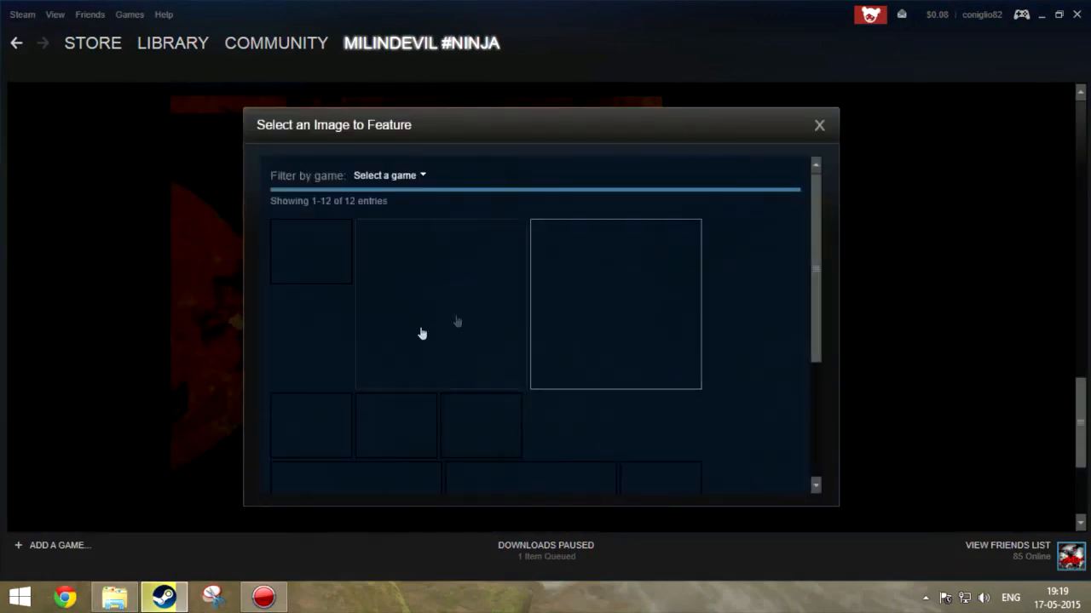
{"action": "left_click", "coordinate": [440, 303]}
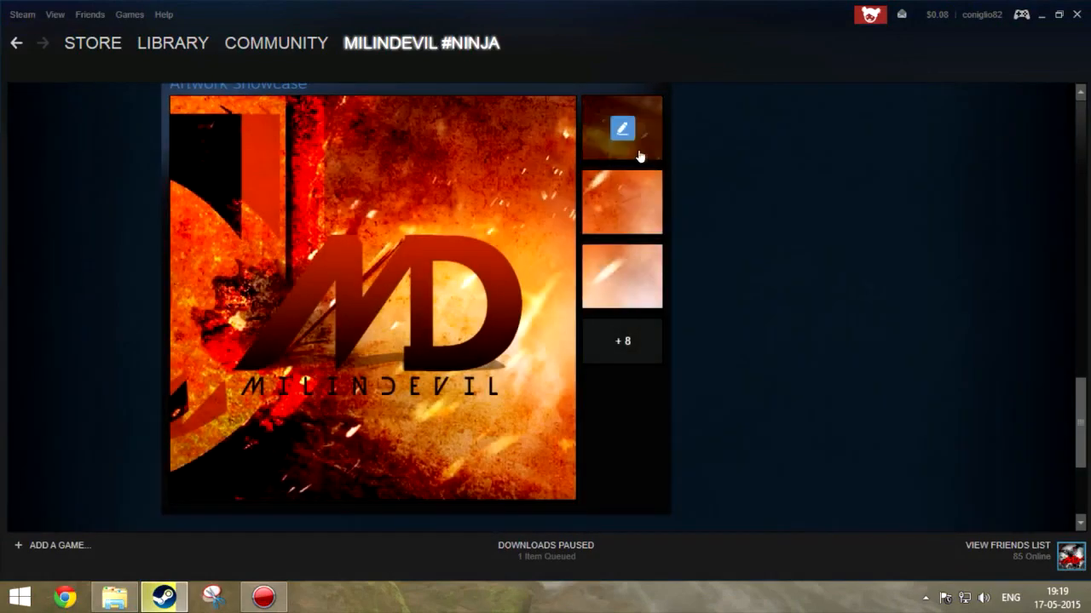
- Fill the top, second and third side slots with pirate background strips
{"action": "left_click", "coordinate": [624, 135]}
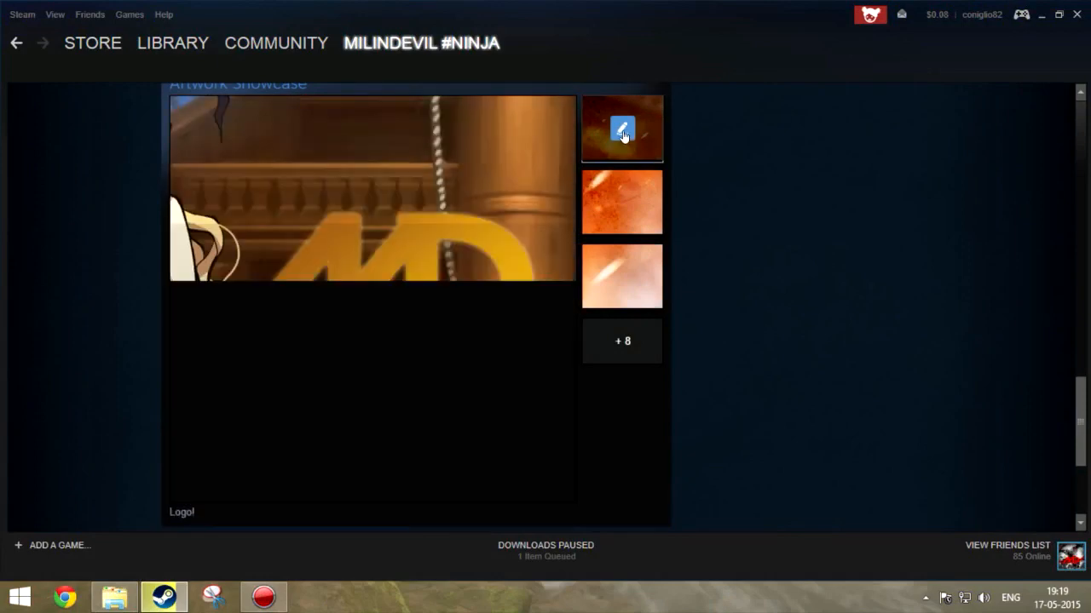
{"action": "left_click", "coordinate": [624, 129]}
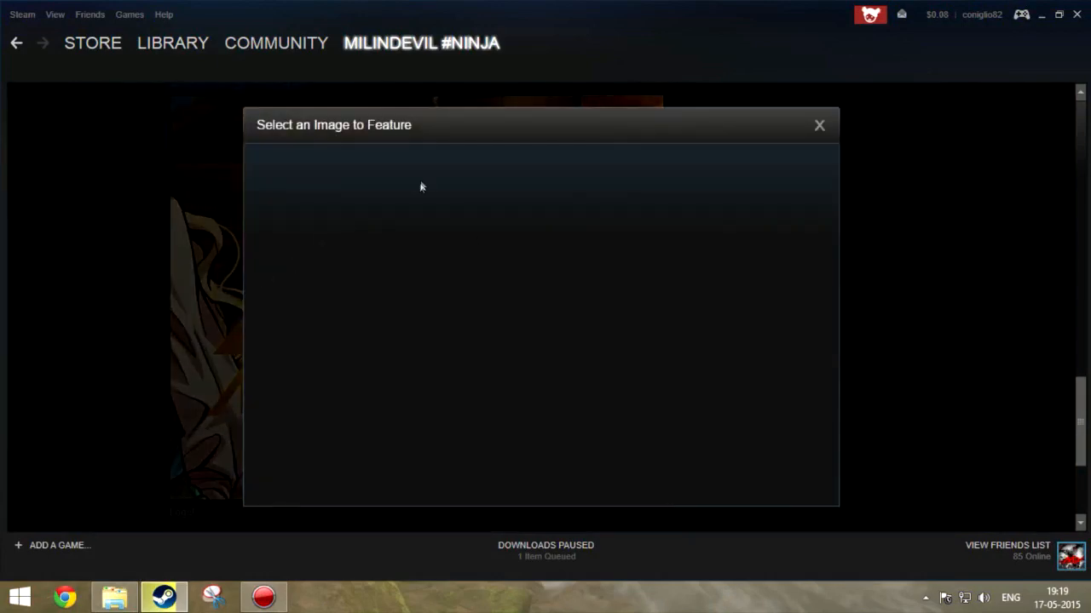
{"action": "scroll", "coordinate": [316, 368], "scroll_direction": "down", "scroll_amount": 3}
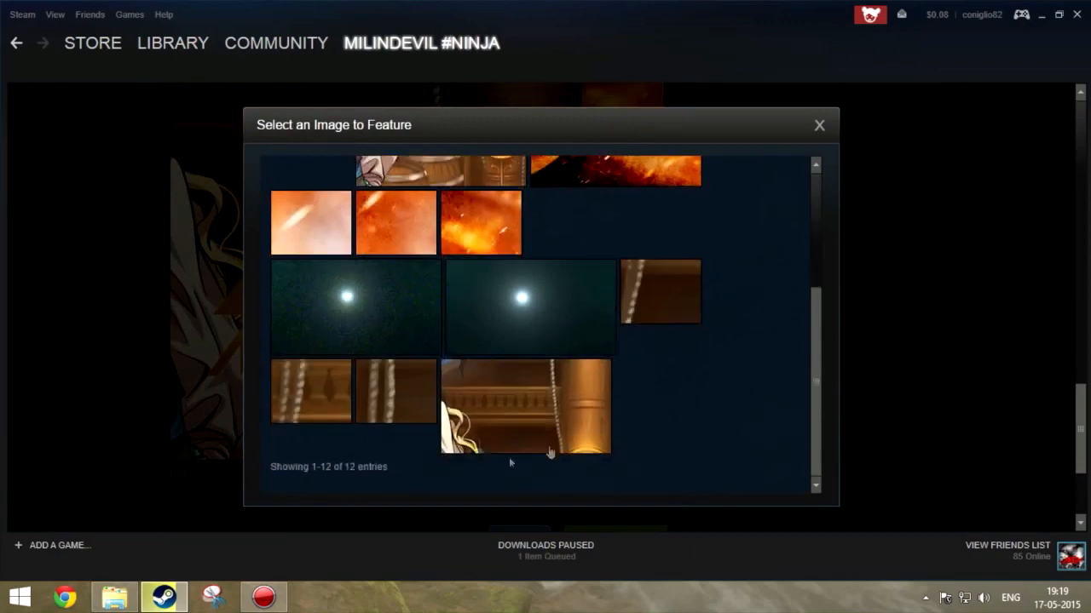
{"action": "left_click", "coordinate": [289, 383]}
{"action": "left_click", "coordinate": [623, 162]}
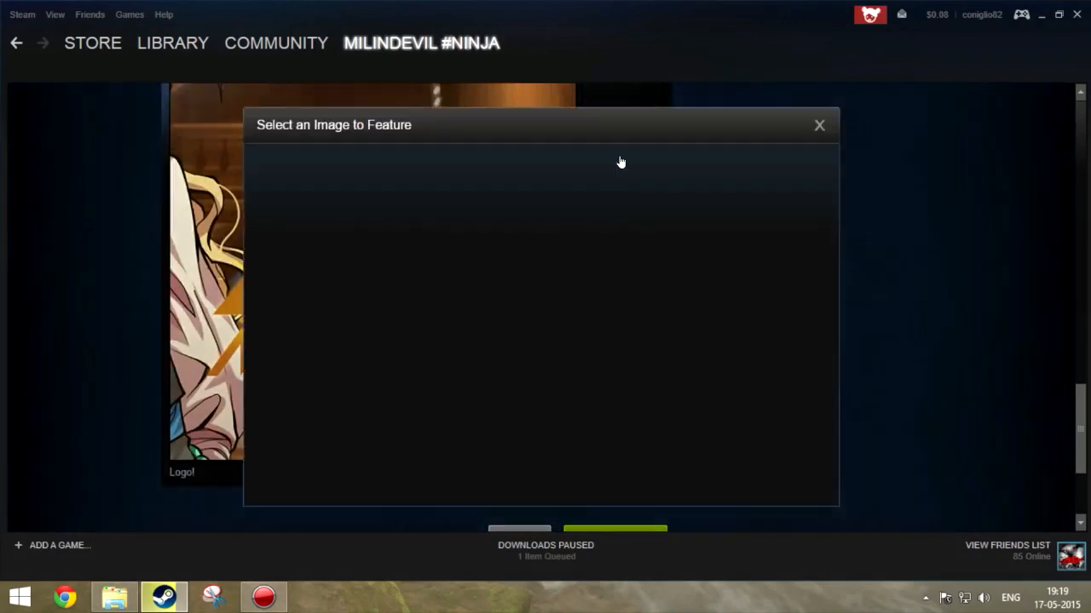
{"action": "scroll", "coordinate": [375, 375], "scroll_direction": "down", "scroll_amount": 5}
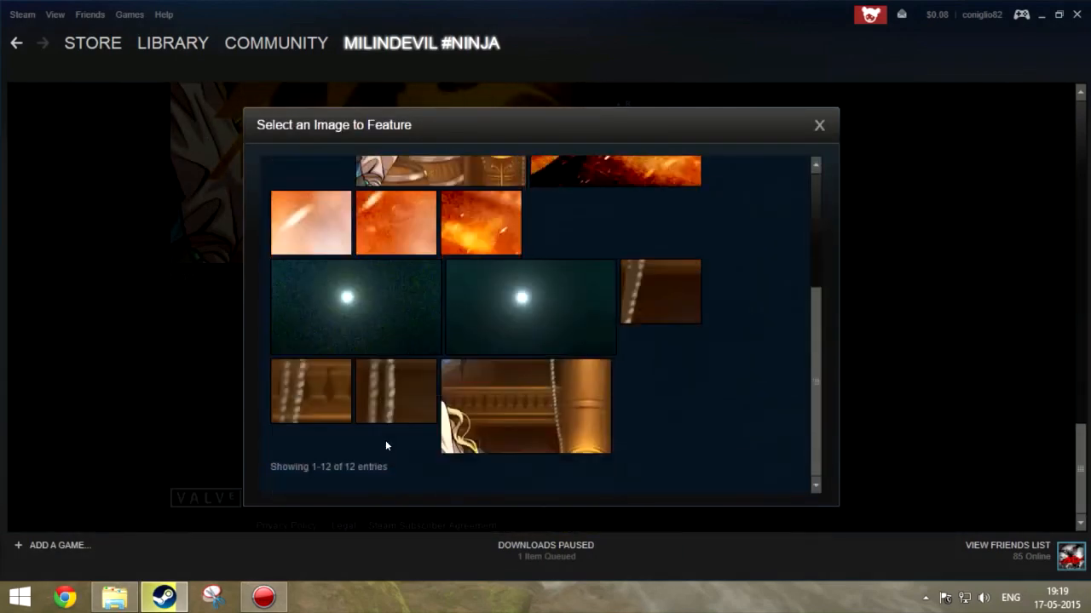
{"action": "left_click", "coordinate": [385, 440]}
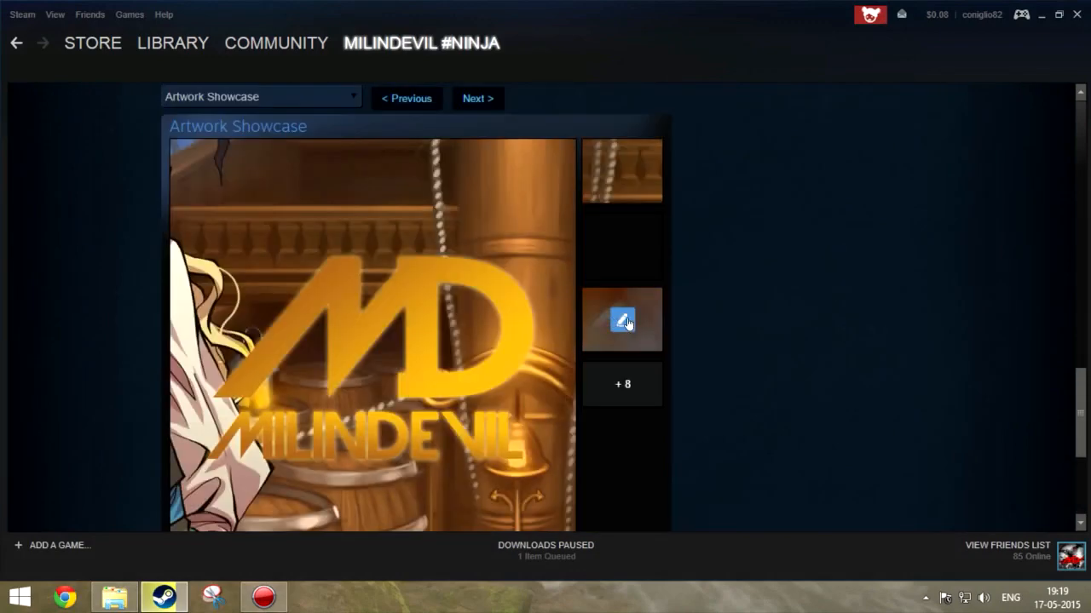
{"action": "left_click", "coordinate": [627, 322]}
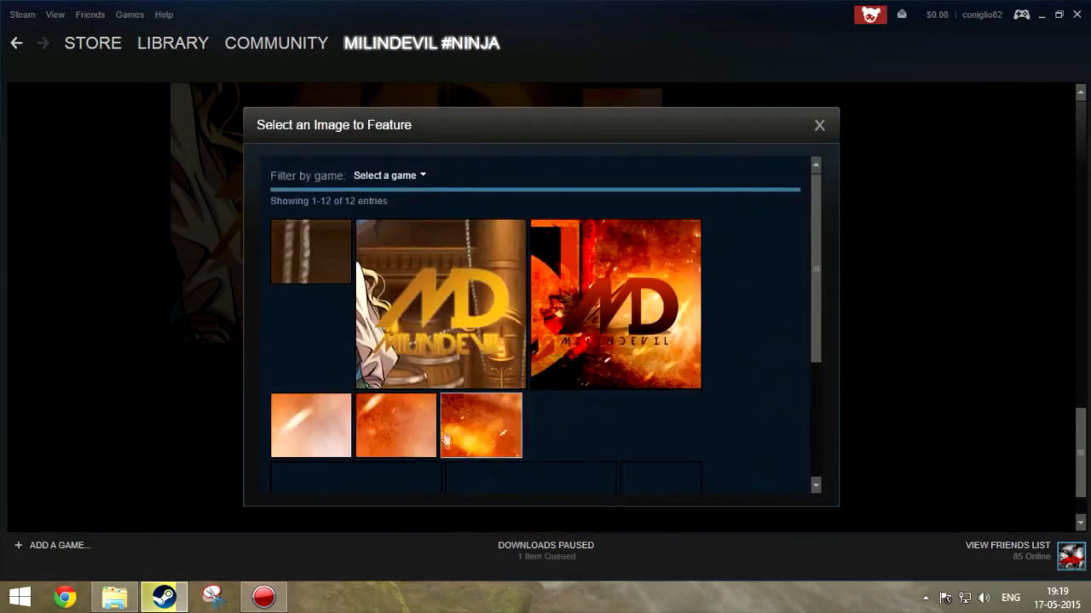
{"action": "scroll", "coordinate": [461, 401], "scroll_direction": "down", "scroll_amount": 3}
{"action": "scroll", "coordinate": [682, 341], "scroll_direction": "down", "scroll_amount": 3}
{"action": "left_click", "coordinate": [682, 308]}
{"action": "scroll", "coordinate": [747, 373], "scroll_direction": "up", "scroll_amount": 3}
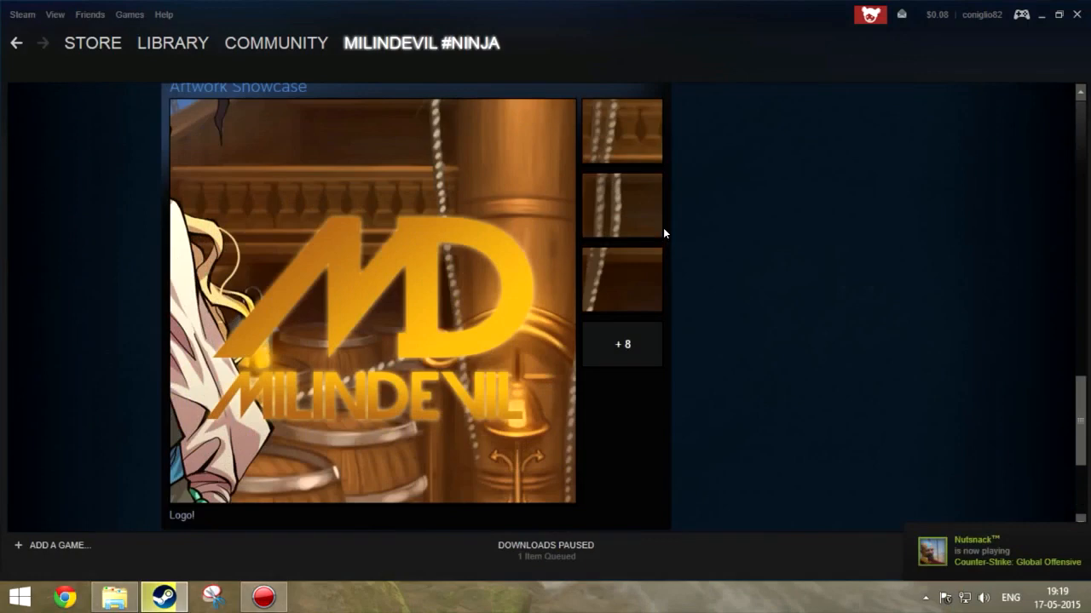
{"action": "mouse_move", "coordinate": [621, 206]}
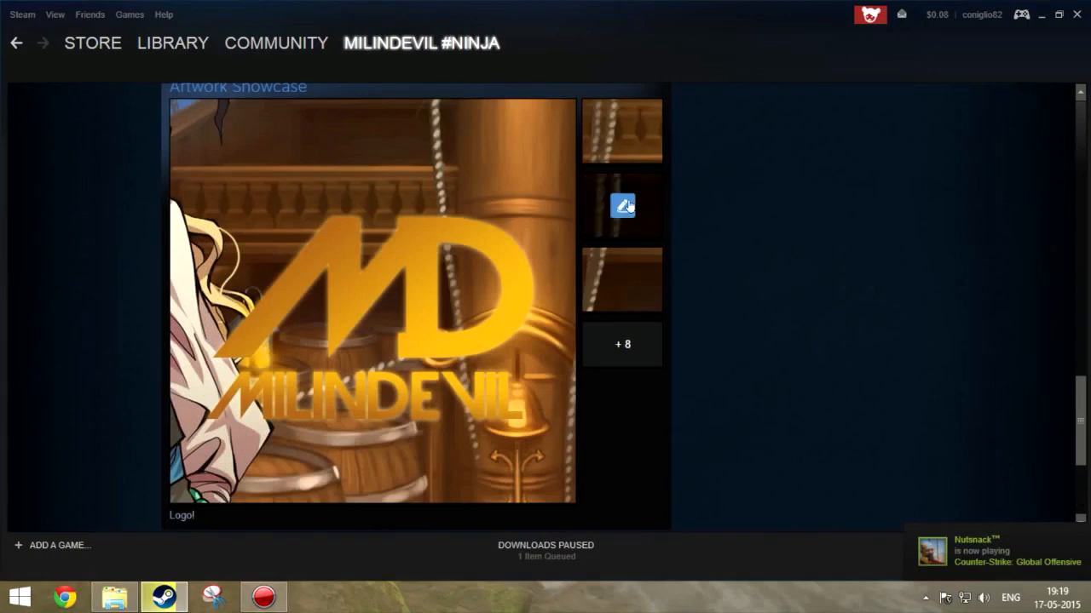
- Check the top, middle and bottom strip files in the images folder beside the showcase editor
{"action": "left_click", "coordinate": [114, 597]}
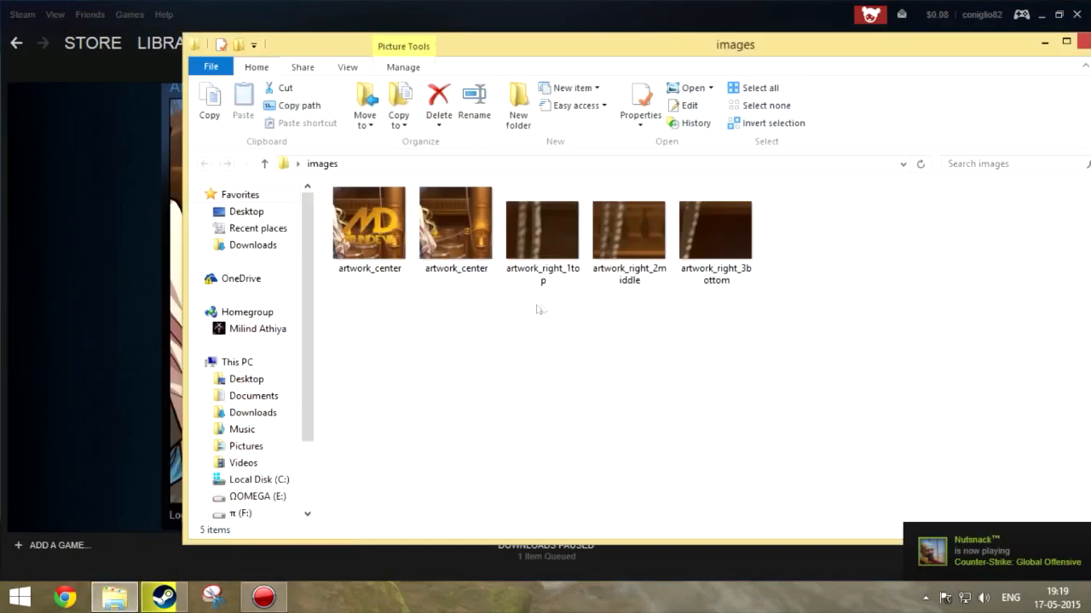
{"action": "left_click", "coordinate": [542, 238]}
{"action": "left_click", "coordinate": [653, 245]}
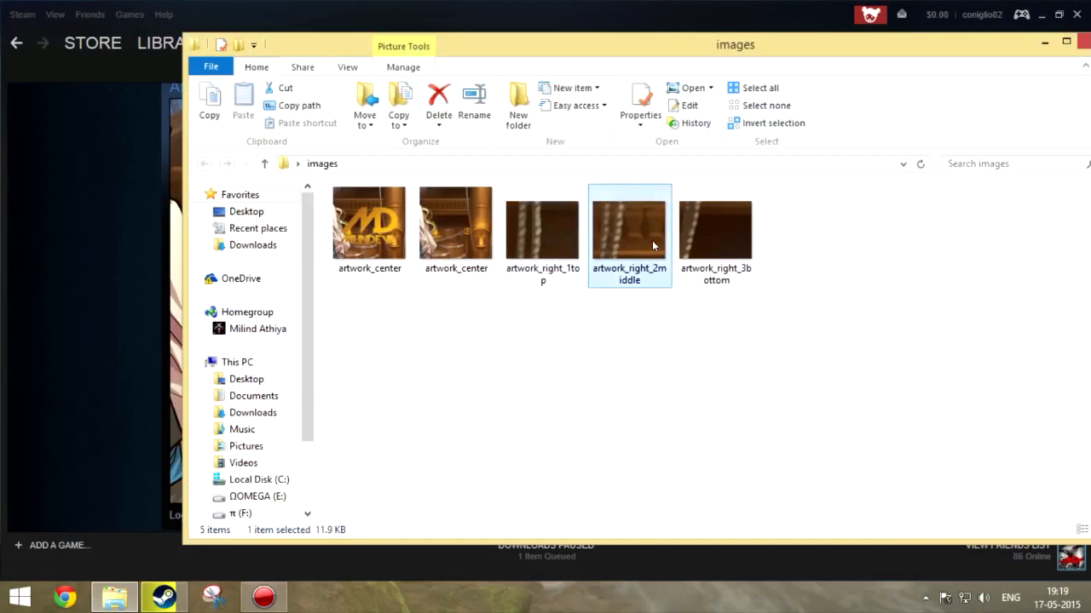
{"action": "left_click", "coordinate": [715, 239]}
{"action": "left_click", "coordinate": [66, 349]}
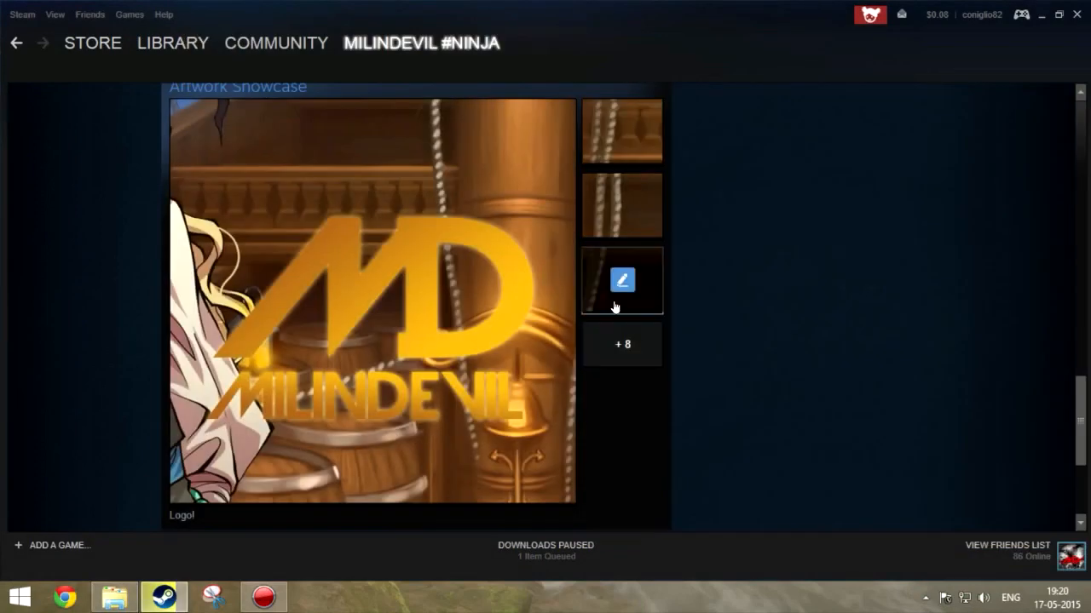
{"action": "left_click", "coordinate": [114, 598]}
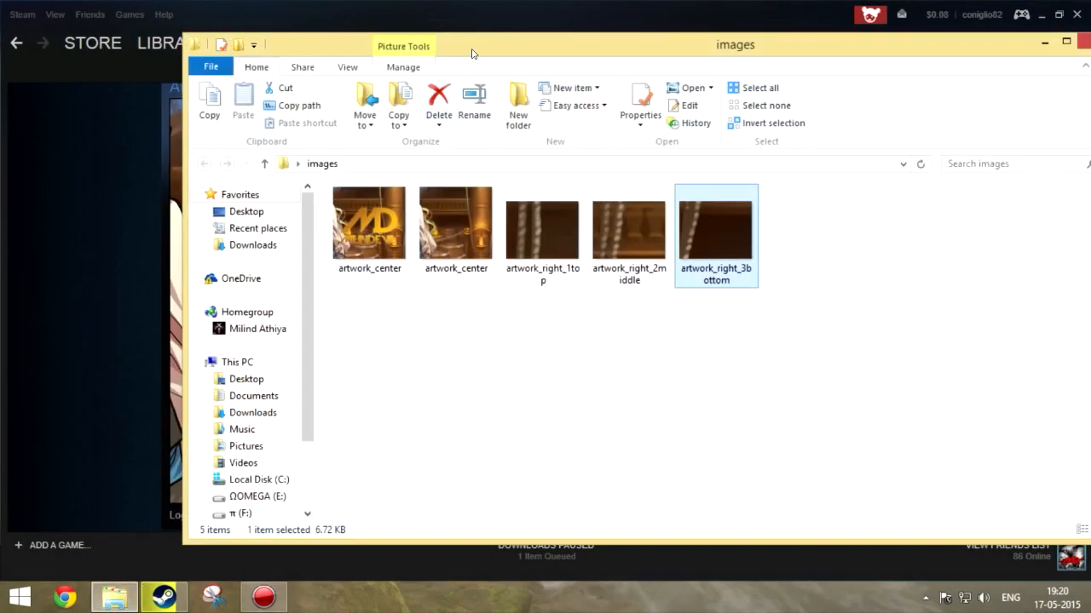
{"action": "left_click_drag", "start_coordinate": [473, 53], "coordinate": [754, 271]}
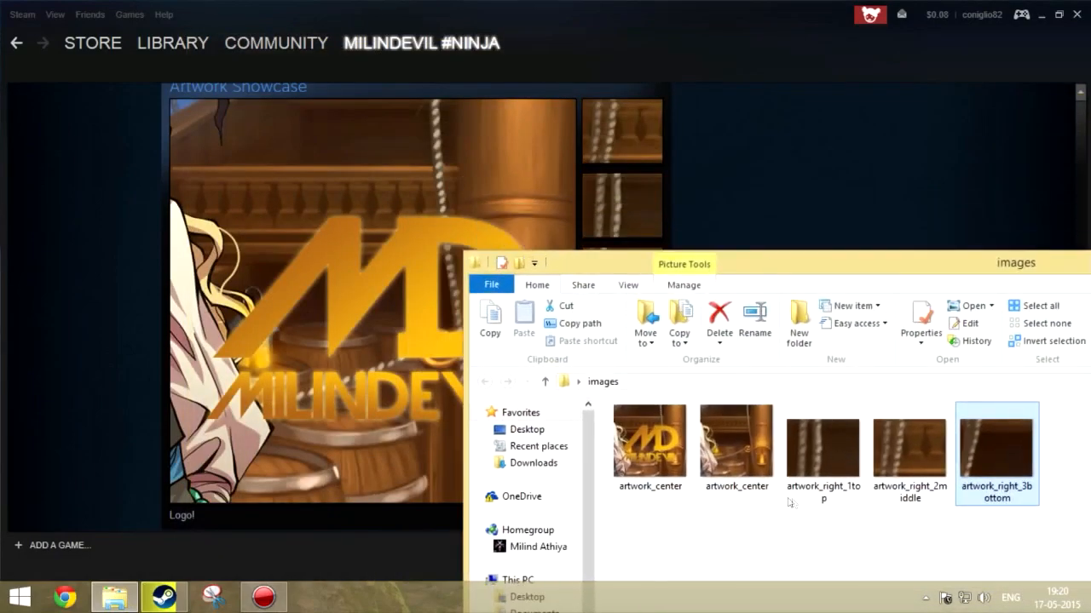
{"action": "left_click", "coordinate": [687, 336]}
- Reassign the side slots so the middle background strip sits in the middle slot
{"action": "left_click", "coordinate": [621, 139]}
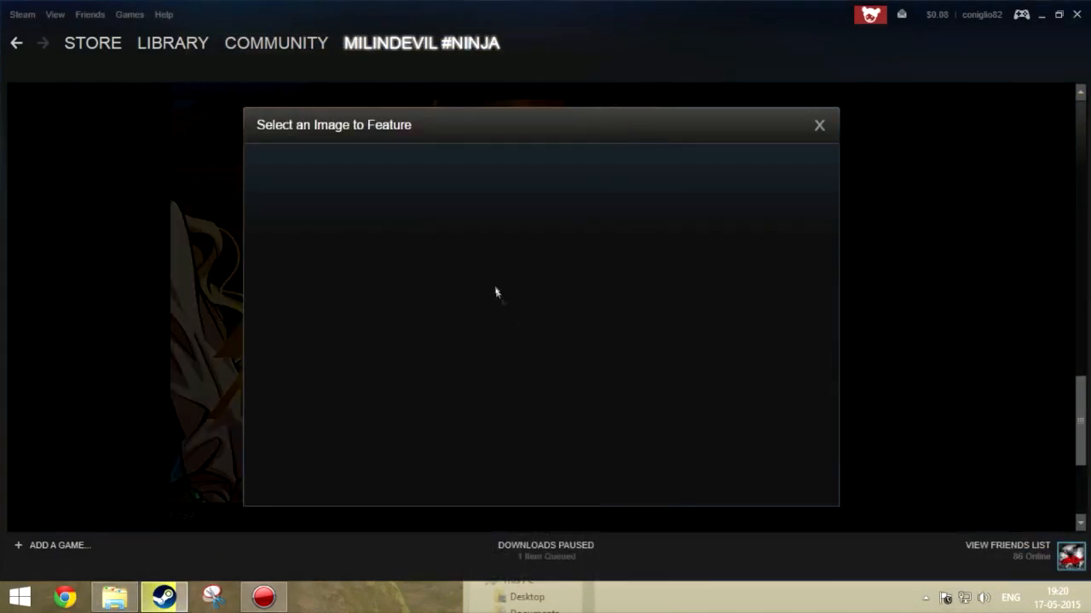
{"action": "scroll", "coordinate": [365, 439], "scroll_direction": "down", "scroll_amount": 3}
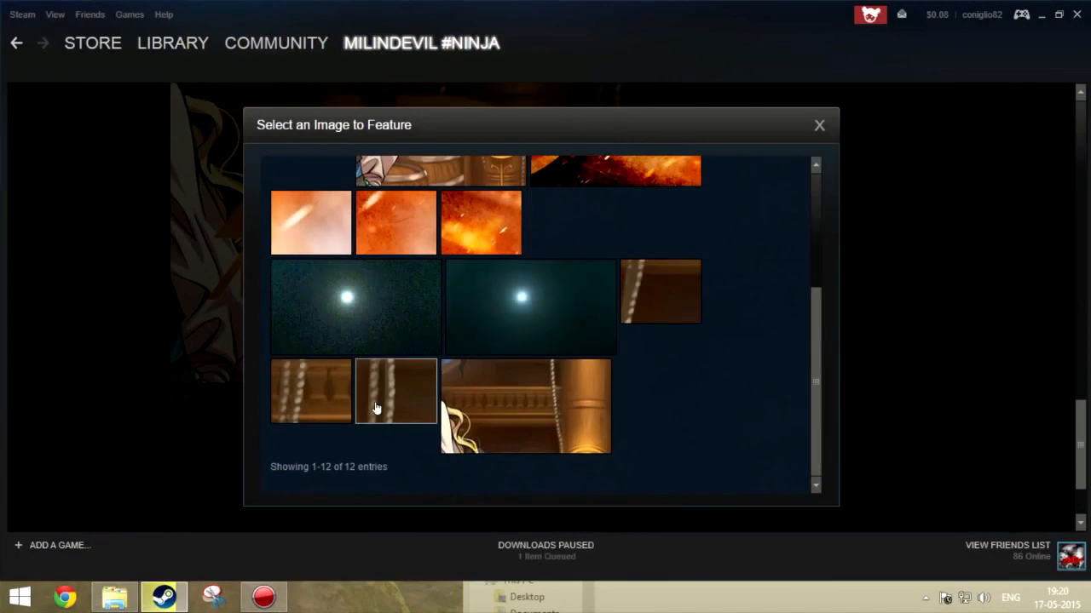
{"action": "left_click", "coordinate": [375, 409]}
{"action": "scroll", "coordinate": [595, 266], "scroll_direction": "up", "scroll_amount": 2}
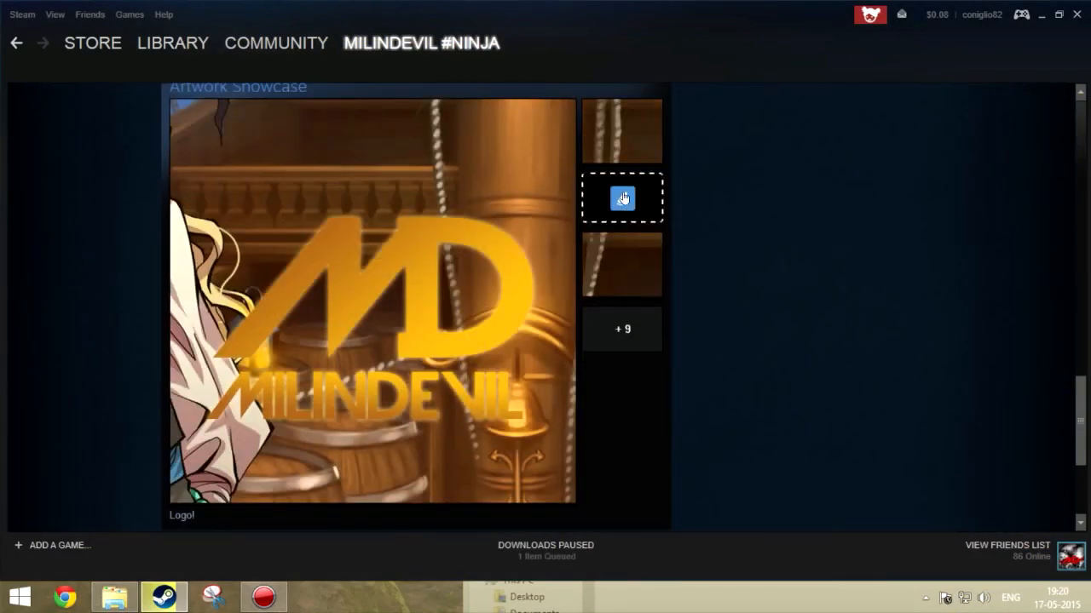
{"action": "left_click", "coordinate": [623, 199]}
{"action": "scroll", "coordinate": [341, 428], "scroll_direction": "down", "scroll_amount": 3}
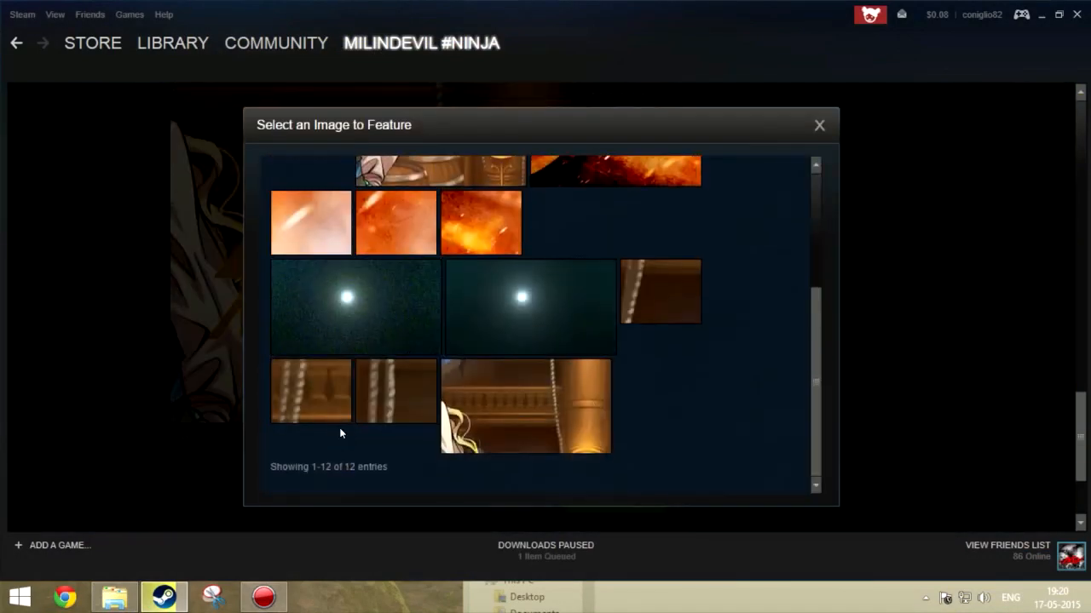
{"action": "left_click", "coordinate": [311, 392]}
{"action": "scroll", "coordinate": [626, 406], "scroll_direction": "up", "scroll_amount": 2}
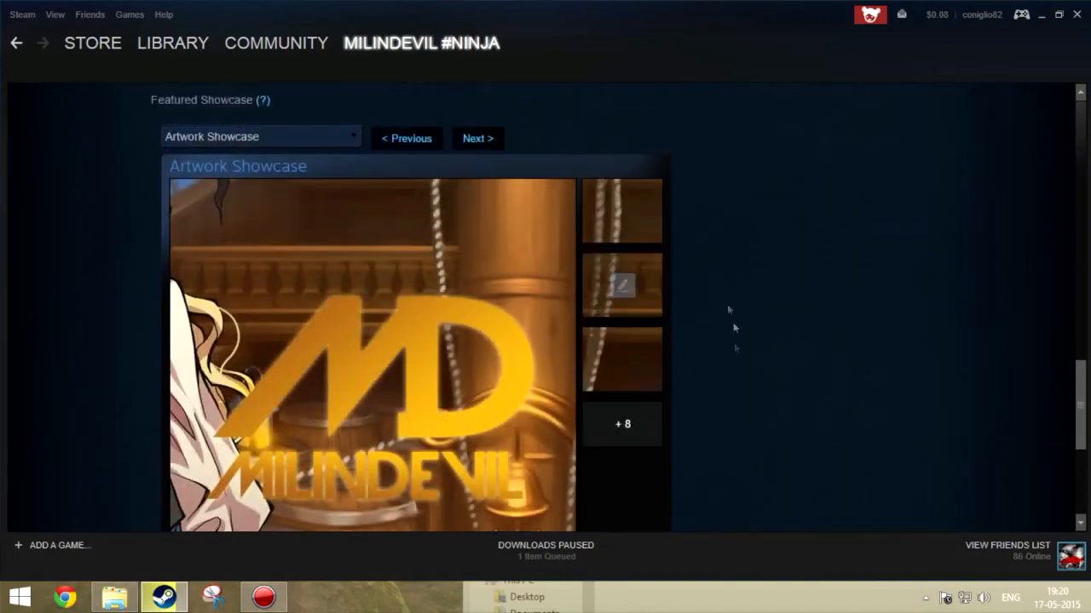
{"action": "scroll", "coordinate": [727, 304], "scroll_direction": "down", "scroll_amount": 4}
- Save the profile changes and view the finished Artwork Showcase on the profile page
{"action": "left_click", "coordinate": [615, 342]}
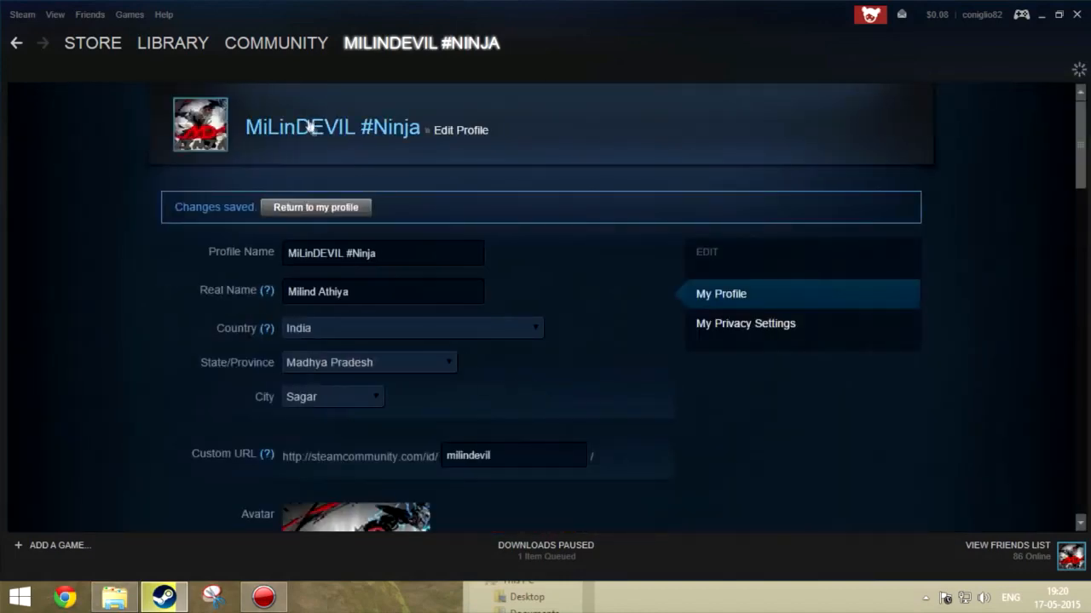
{"action": "left_click", "coordinate": [309, 126]}
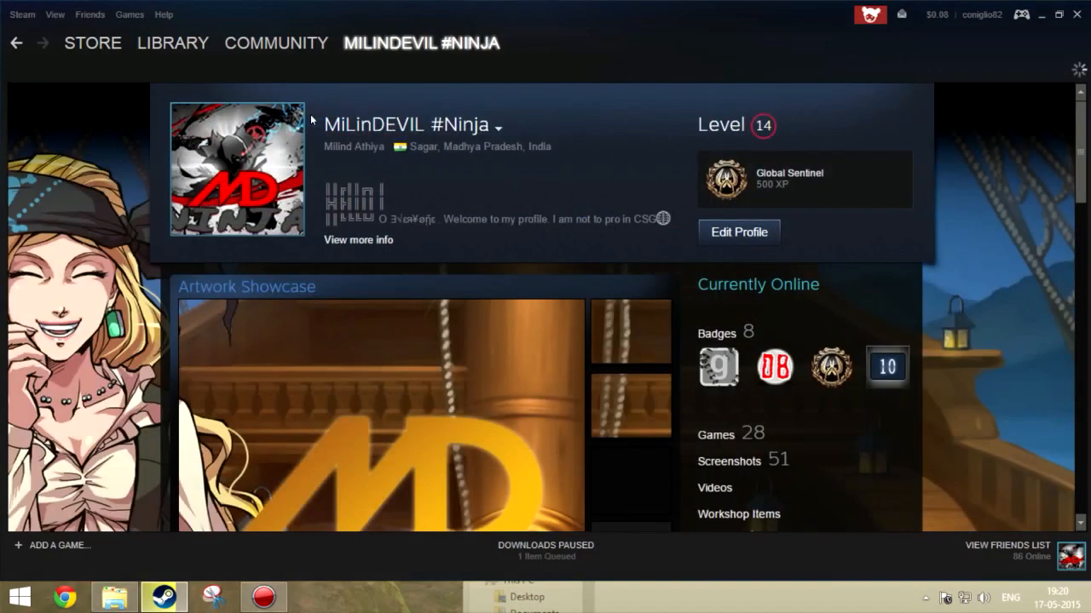
{"action": "scroll", "coordinate": [142, 288], "scroll_direction": "down", "scroll_amount": 1}
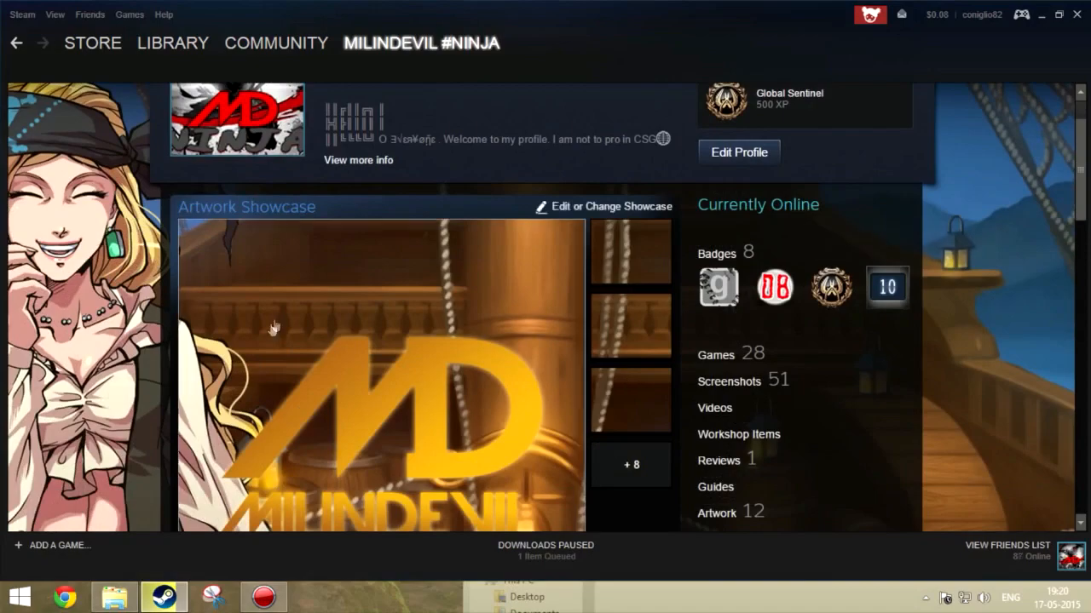
{"action": "scroll", "coordinate": [142, 320], "scroll_direction": "down", "scroll_amount": 1}
{"action": "scroll", "coordinate": [142, 319], "scroll_direction": "down", "scroll_amount": 1}
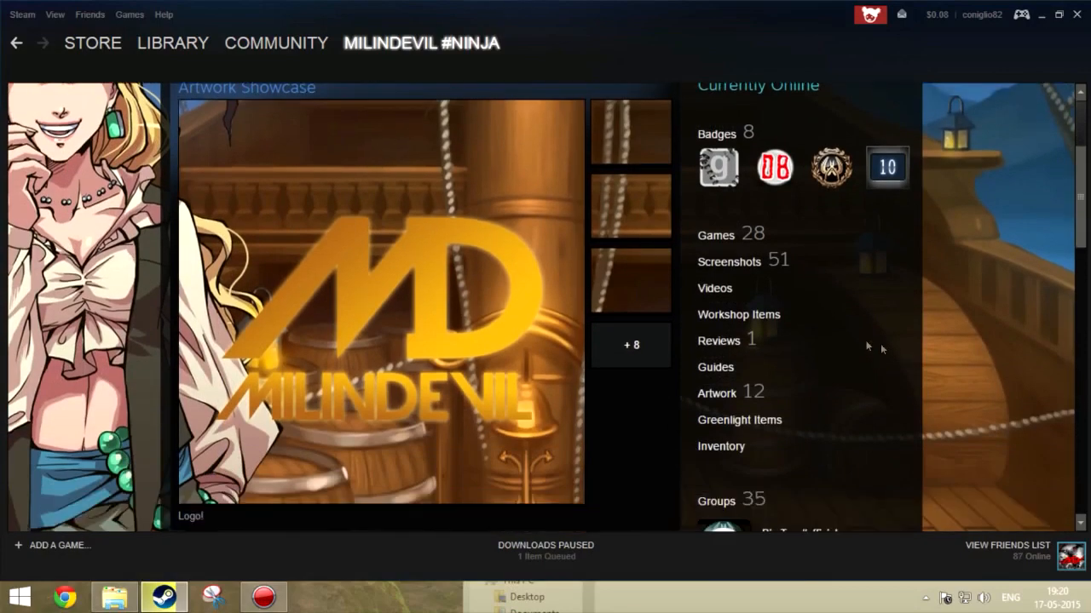
{"action": "scroll", "coordinate": [143, 319], "scroll_direction": "down", "scroll_amount": 2}
{"action": "scroll", "coordinate": [99, 285], "scroll_direction": "up", "scroll_amount": 2}
{"action": "scroll", "coordinate": [100, 285], "scroll_direction": "up", "scroll_amount": 2}
{"action": "scroll", "coordinate": [75, 252], "scroll_direction": "up", "scroll_amount": 2}
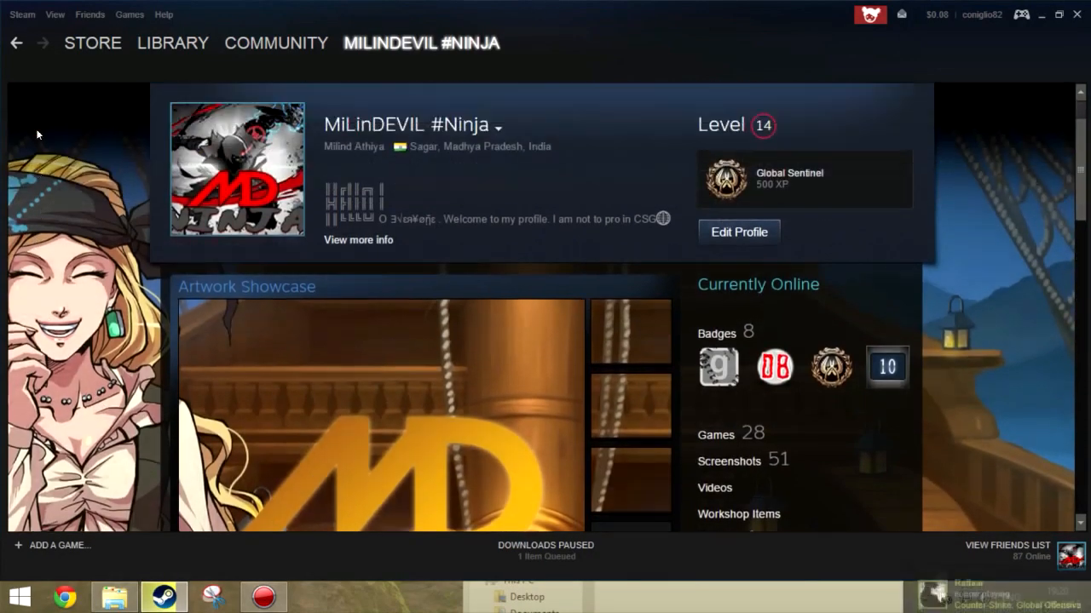